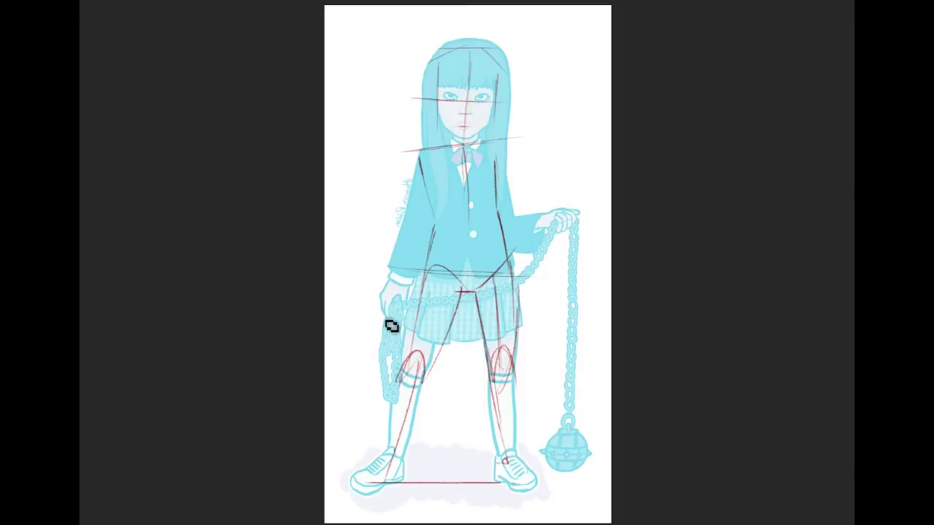
Sketch construction lines over the blue figure for the lowered hand level, the elbow level and the raised forearm.
drag(386, 318, 464, 325)
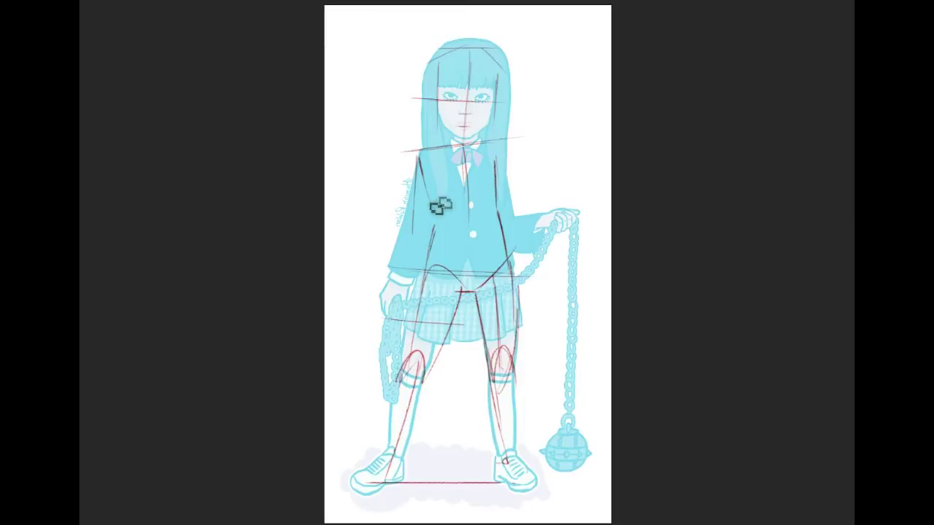
mouse_move(437, 226)
mouse_down()
mouse_move(471, 205)
mouse_move(504, 228)
mouse_up()
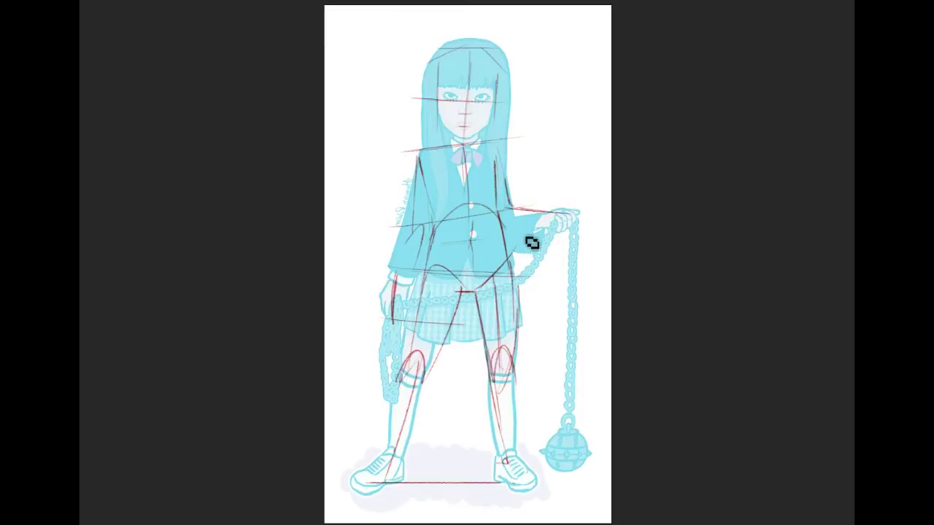
mouse_move(504, 233)
mouse_down()
mouse_move(561, 238)
mouse_move(547, 236)
mouse_move(554, 218)
mouse_move(537, 233)
mouse_up()
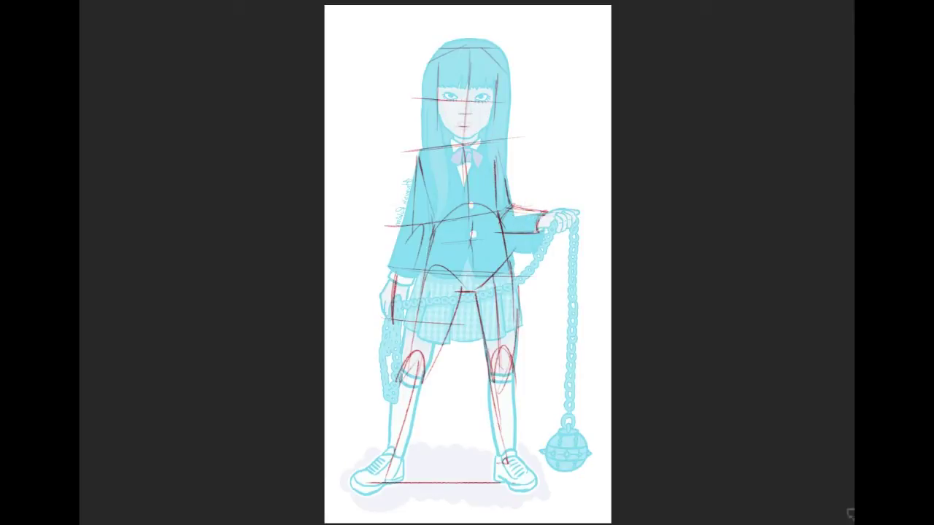
Sketch a slightly slanted guide line across the lower jacket from the lowered arm's elbow toward the raised forearm's cuff.
key(ctrl+plus)
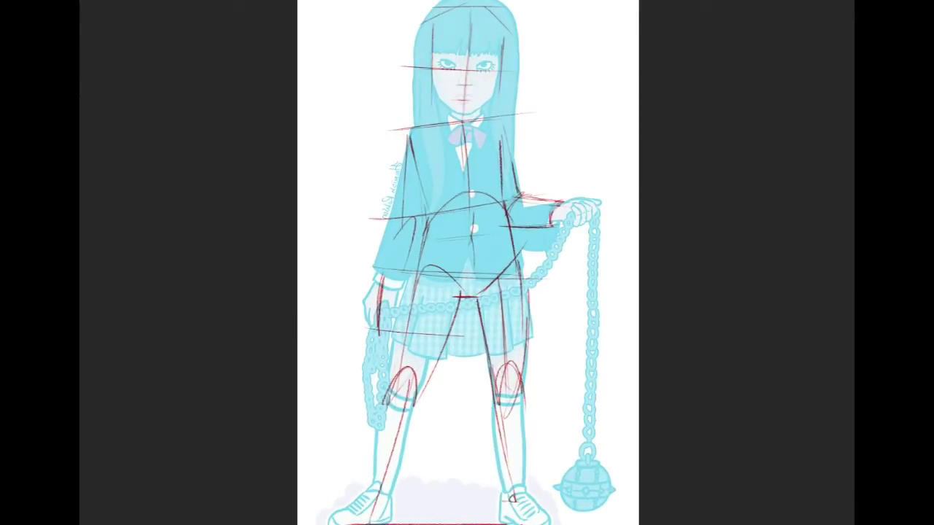
key(ctrl+plus)
drag(475, 211, 461, 309)
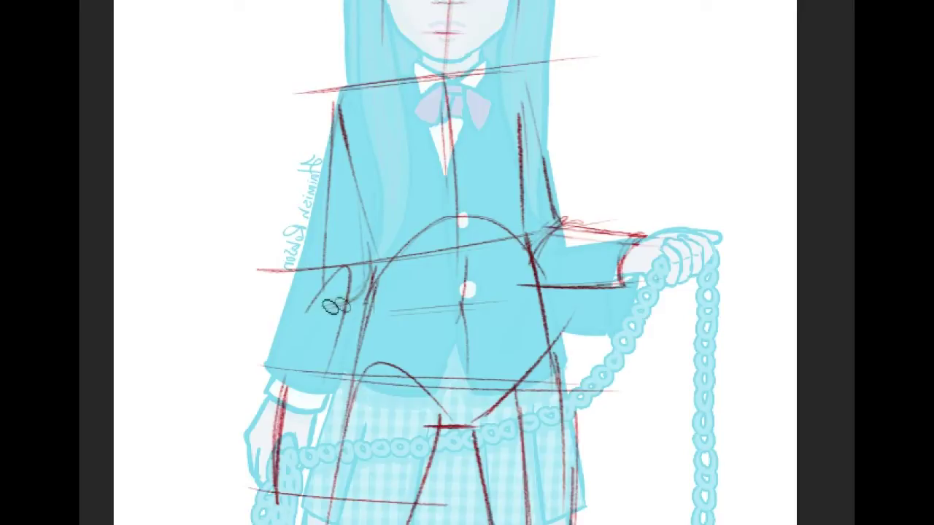
mouse_move(308, 304)
mouse_down()
mouse_move(615, 282)
mouse_move(369, 315)
mouse_move(620, 272)
mouse_up()
drag(551, 295, 561, 323)
key(ctrl+z)
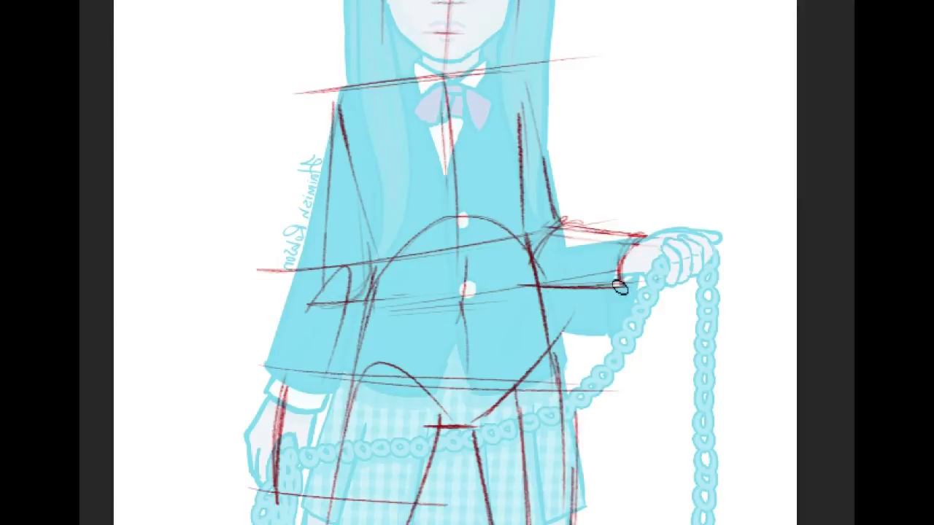
mouse_move(537, 288)
mouse_down()
mouse_move(640, 305)
mouse_move(664, 289)
mouse_up()
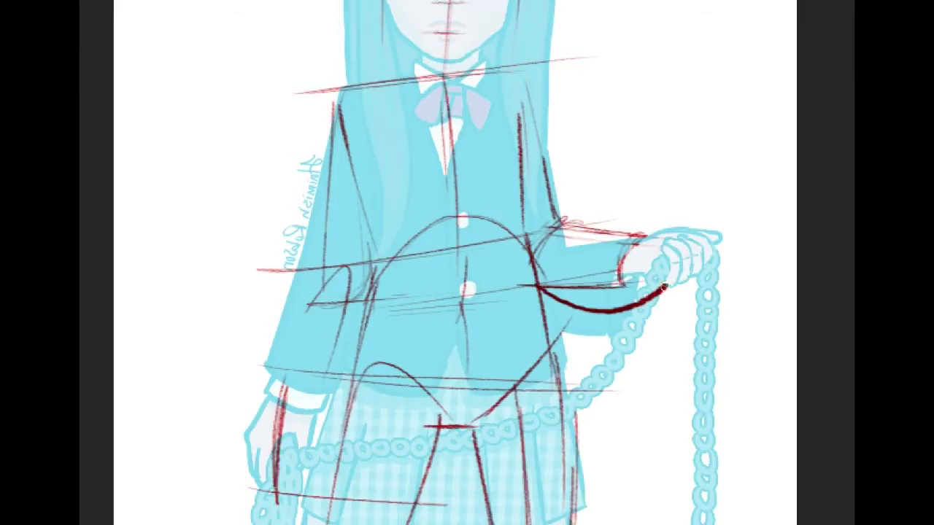
key(ctrl+z)
mouse_move(559, 230)
mouse_down()
mouse_move(588, 276)
mouse_move(696, 266)
mouse_move(735, 237)
mouse_move(672, 304)
mouse_move(577, 315)
mouse_up()
key(ctrl+z)
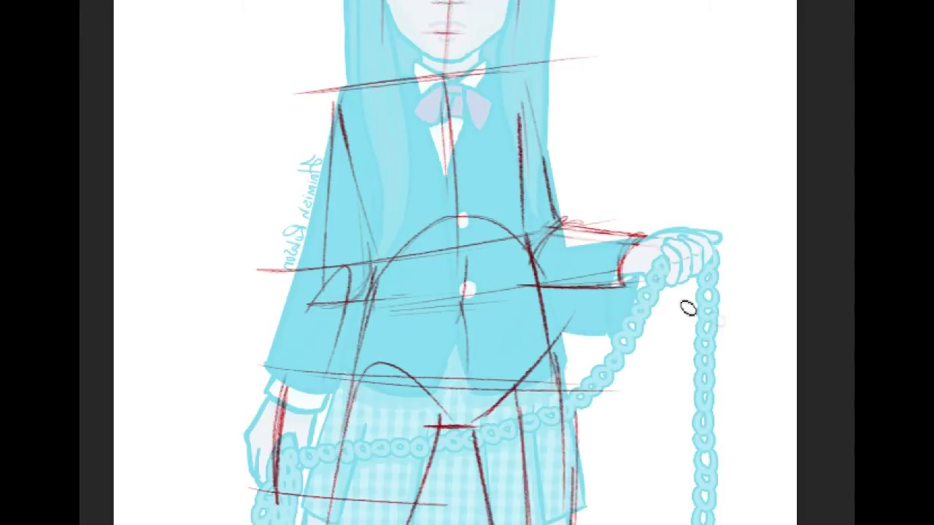
Sketch a straight vertical line for the chain hanging from the raised hand and a circle for the spiked ball.
drag(637, 219, 601, 216)
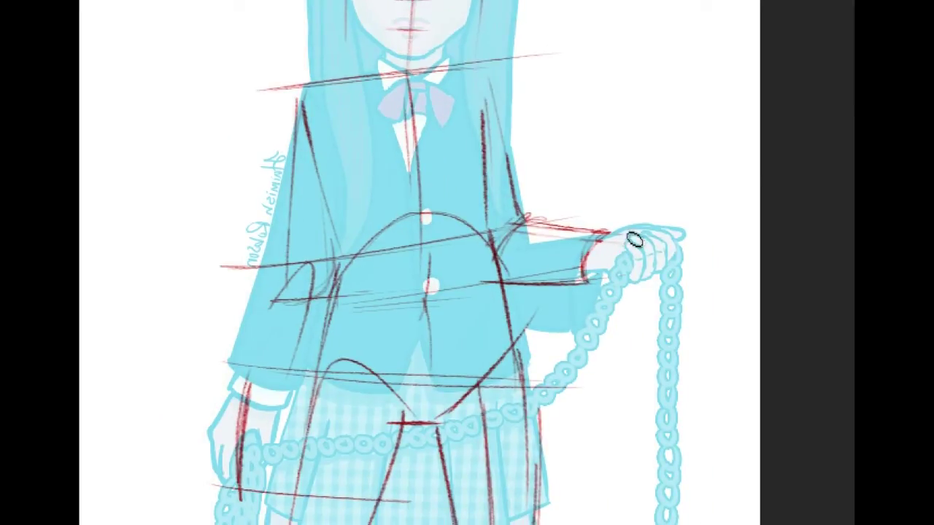
scroll(419, 262, down, 5)
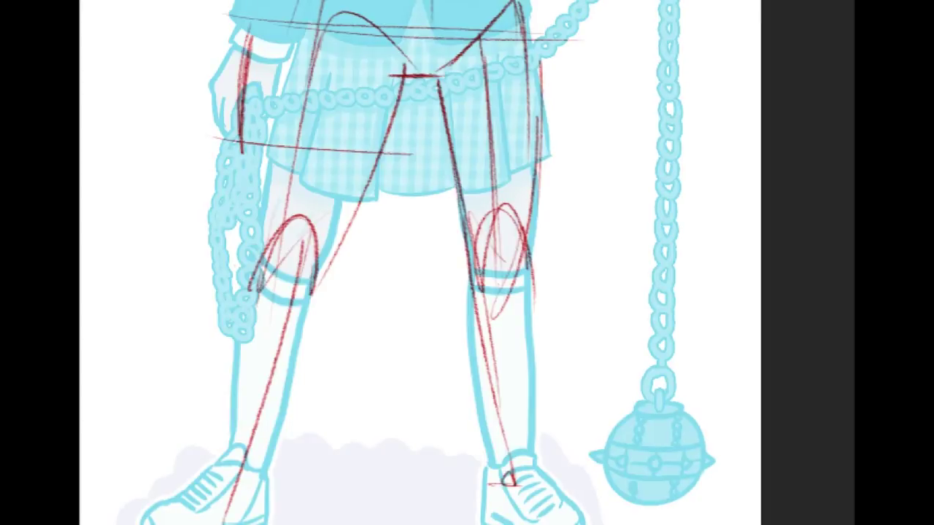
key(ctrl+minus)
key(ctrl+minus)
mouse_move(573, 87)
mouse_down()
mouse_move(599, 371)
mouse_move(619, 117)
mouse_move(635, 65)
mouse_up()
key(ctrl+z)
mouse_move(575, 86)
mouse_down()
mouse_move(569, 251)
mouse_move(587, 340)
mouse_up()
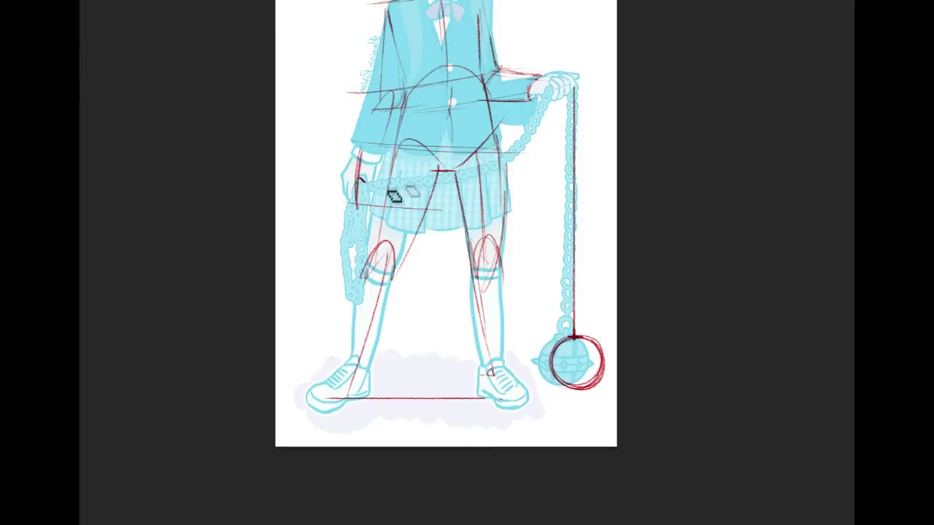
Sketch the lowered fist as a circle with a long chain loop beneath, and the chain sagging across to the raised hand.
drag(349, 197, 365, 203)
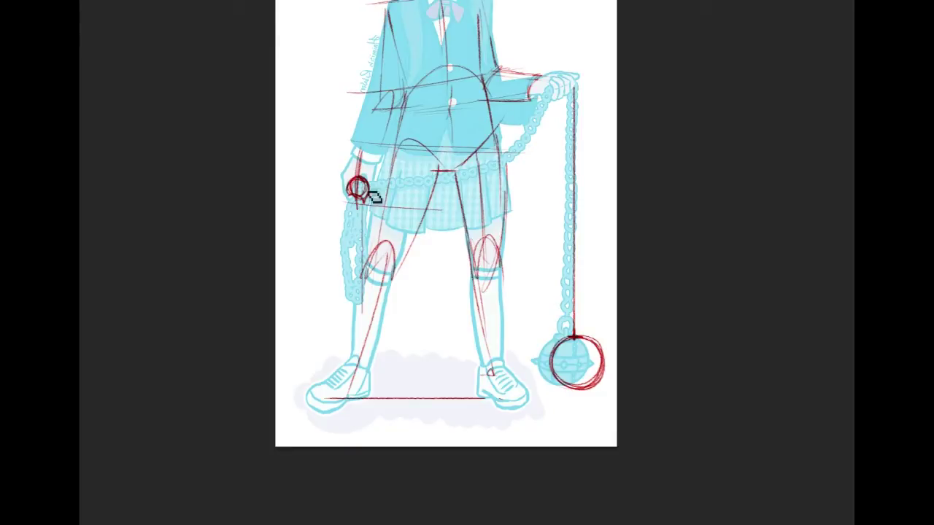
mouse_move(347, 197)
mouse_down()
mouse_move(350, 334)
mouse_move(367, 233)
mouse_move(362, 303)
mouse_up()
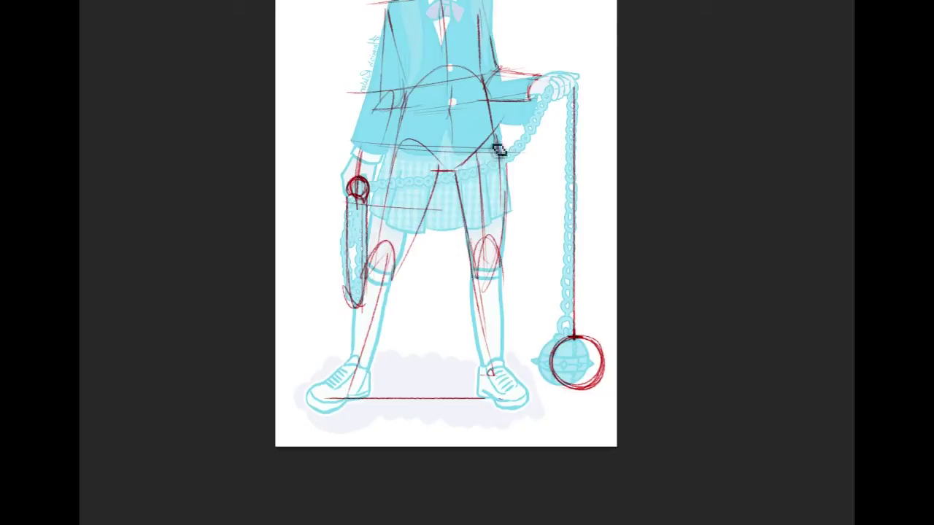
mouse_move(357, 188)
mouse_down()
mouse_move(509, 169)
mouse_move(558, 96)
mouse_up()
key(ctrl+z)
mouse_move(358, 190)
mouse_down()
mouse_move(410, 199)
mouse_move(485, 181)
mouse_move(533, 148)
mouse_move(562, 96)
mouse_up()
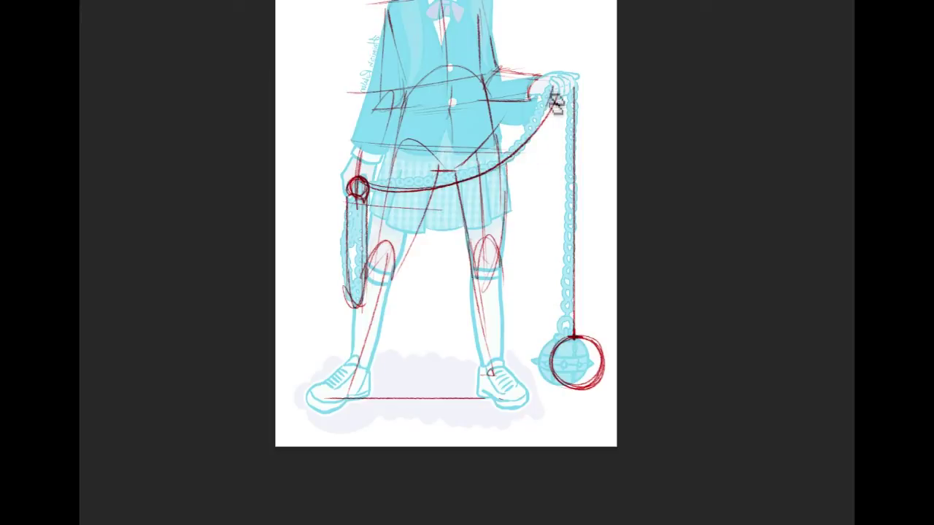
drag(552, 106, 577, 95)
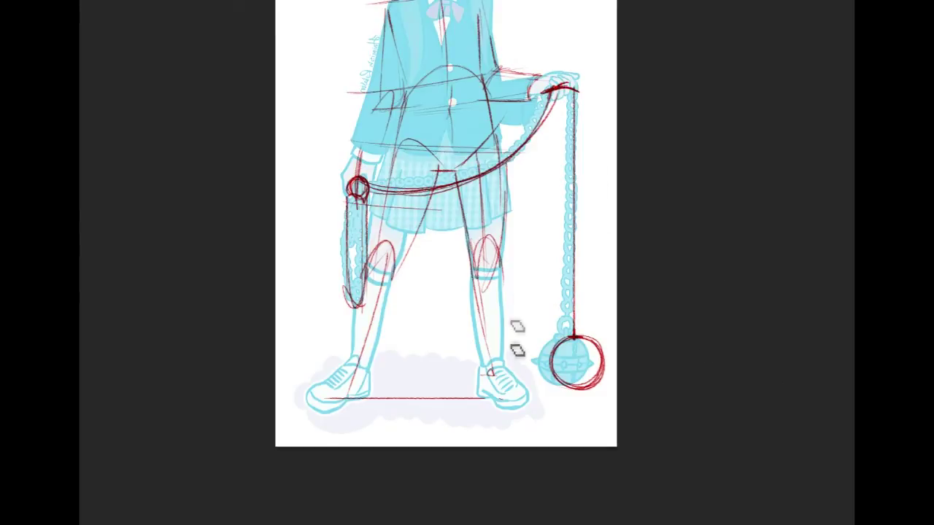
Sketch the outlines of both shoes, with their soles on the ground line and curved toe sections.
mouse_move(492, 370)
mouse_down()
mouse_move(512, 390)
mouse_move(490, 371)
mouse_move(476, 405)
mouse_move(484, 370)
mouse_move(499, 396)
mouse_move(476, 397)
mouse_move(488, 403)
mouse_move(530, 405)
mouse_move(493, 402)
mouse_move(532, 400)
mouse_move(527, 383)
mouse_move(495, 392)
mouse_move(533, 399)
mouse_up()
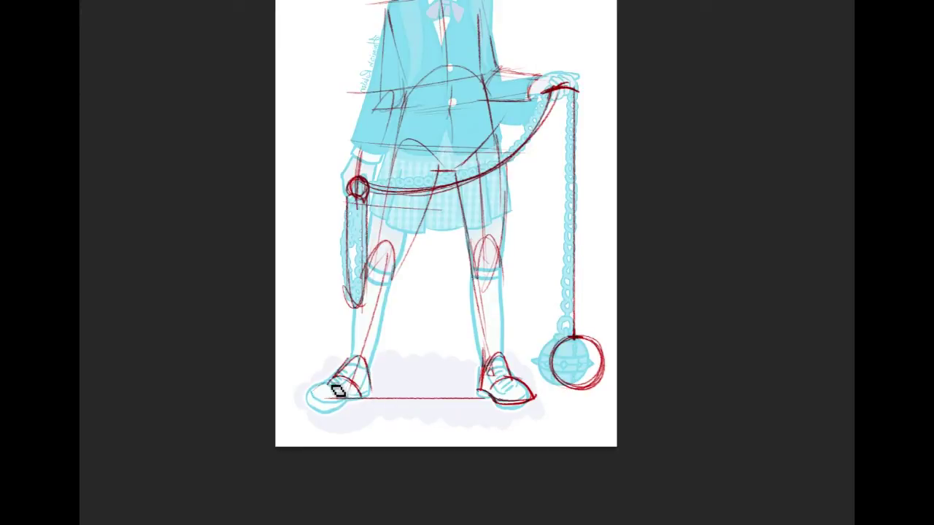
drag(304, 398, 346, 397)
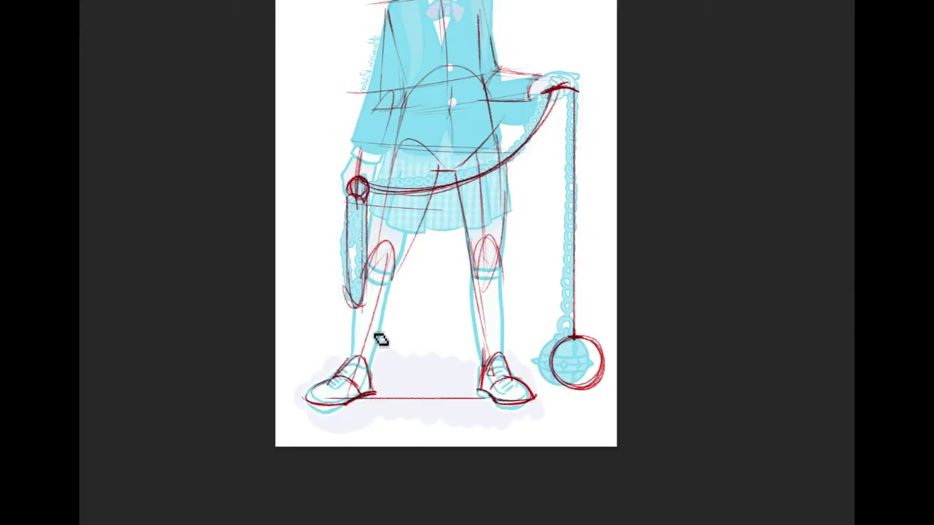
Sketch the neck ellipse and sloping jacket shoulders, and outline the raised forearm down to its cuff.
mouse_move(447, 218)
mouse_down()
mouse_move(447, 301)
mouse_move(472, 357)
mouse_up()
scroll(765, 410, down, 2)
scroll(765, 410, right, 1)
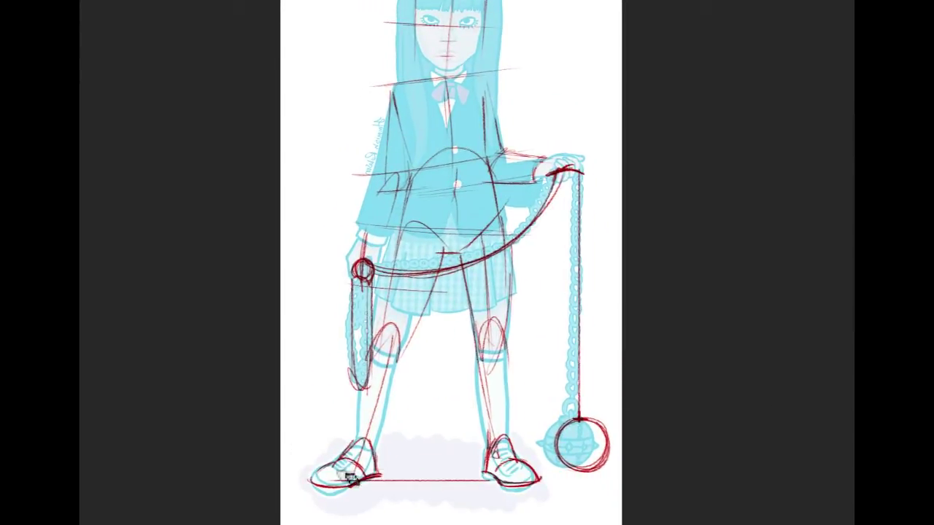
drag(442, 131, 463, 217)
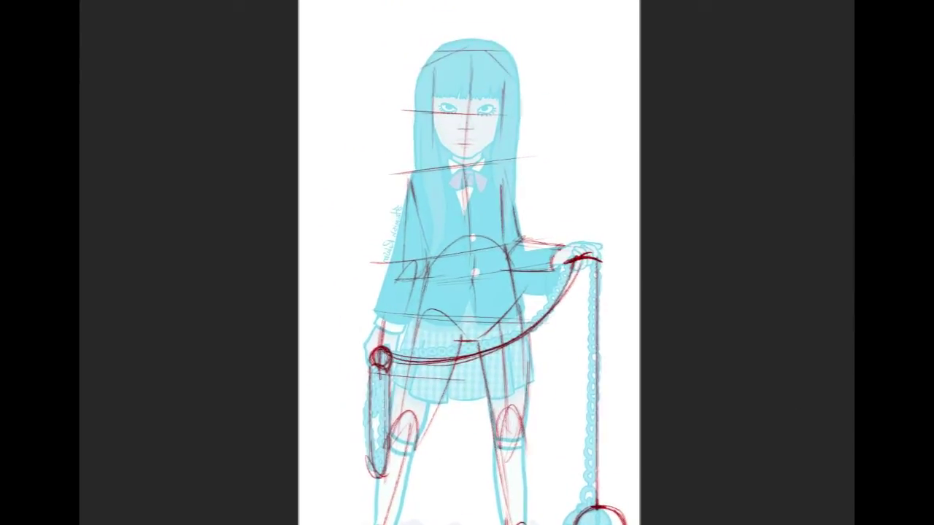
drag(452, 160, 424, 173)
drag(484, 156, 515, 170)
mouse_move(432, 168)
mouse_down()
mouse_move(483, 183)
mouse_move(505, 169)
mouse_move(480, 181)
mouse_move(468, 172)
mouse_move(480, 165)
mouse_move(482, 173)
mouse_move(465, 166)
mouse_move(494, 170)
mouse_move(465, 165)
mouse_move(432, 191)
mouse_move(425, 179)
mouse_move(407, 197)
mouse_up()
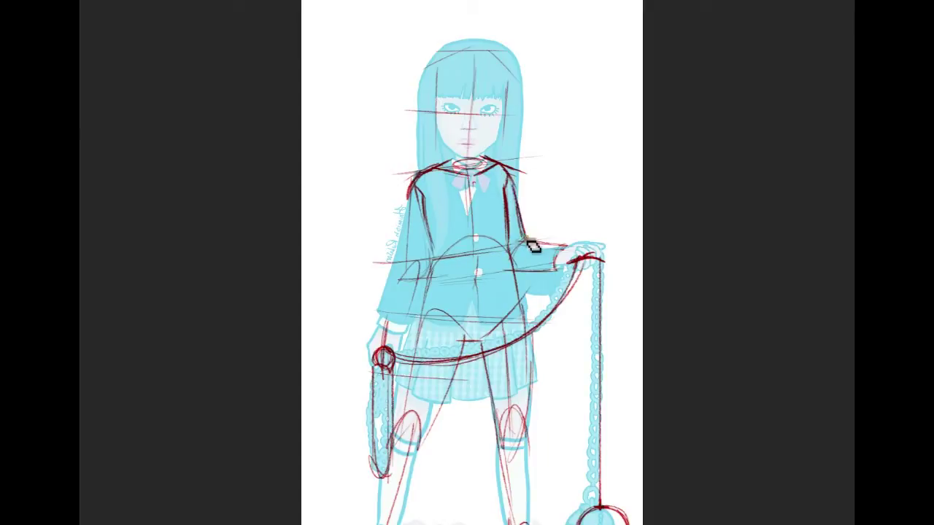
mouse_move(526, 237)
mouse_down()
mouse_move(510, 250)
mouse_move(527, 238)
mouse_move(567, 247)
mouse_move(564, 270)
mouse_up()
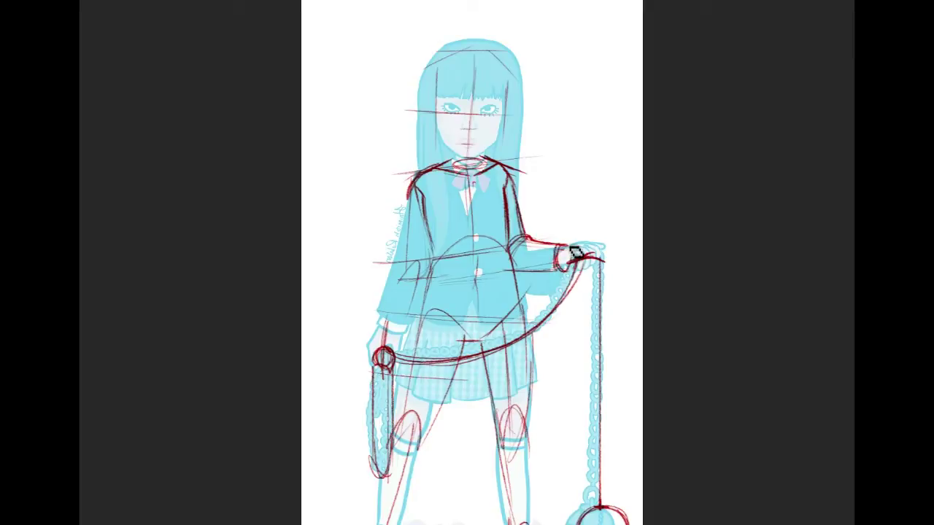
Outline the lowered sleeve down to a curved cuff, and strengthen the adjoining side of the jacket's torso.
drag(415, 207, 393, 296)
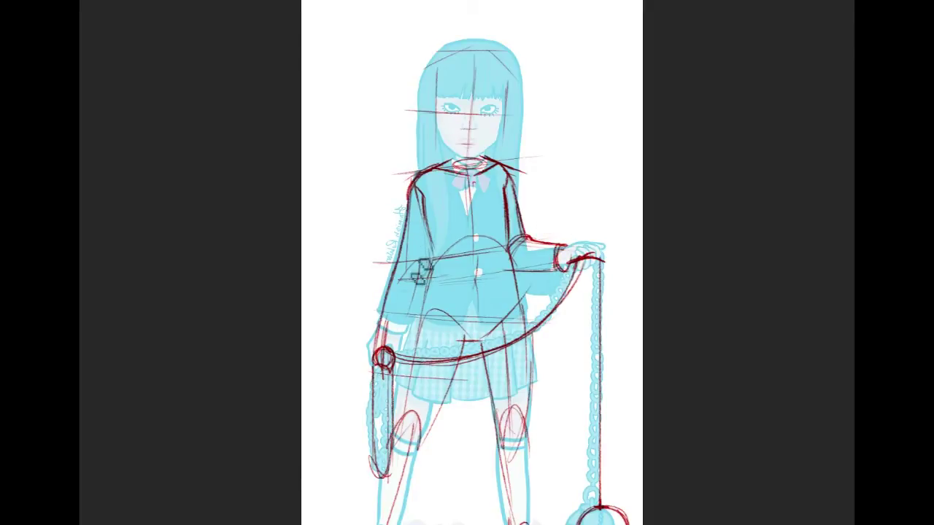
mouse_move(430, 255)
mouse_down()
mouse_move(404, 379)
mouse_move(432, 277)
mouse_move(406, 345)
mouse_up()
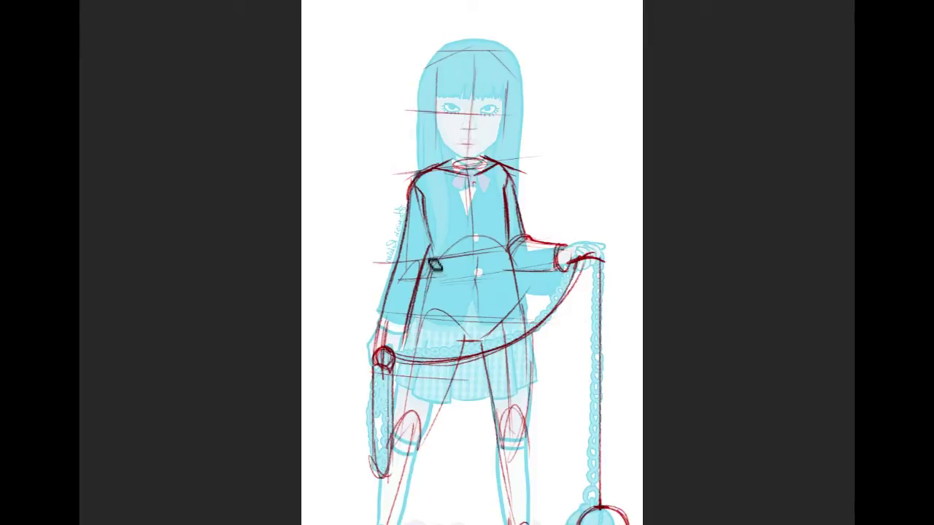
drag(432, 263, 419, 331)
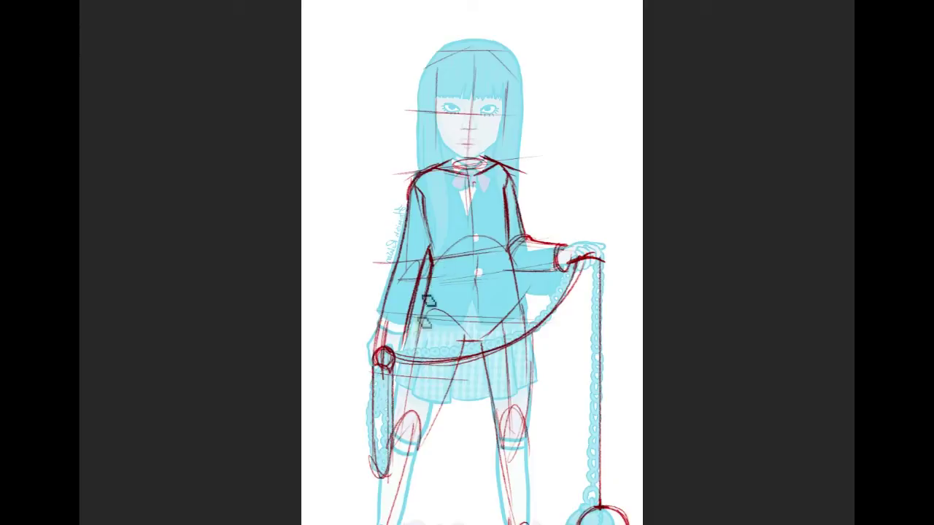
drag(424, 210, 437, 273)
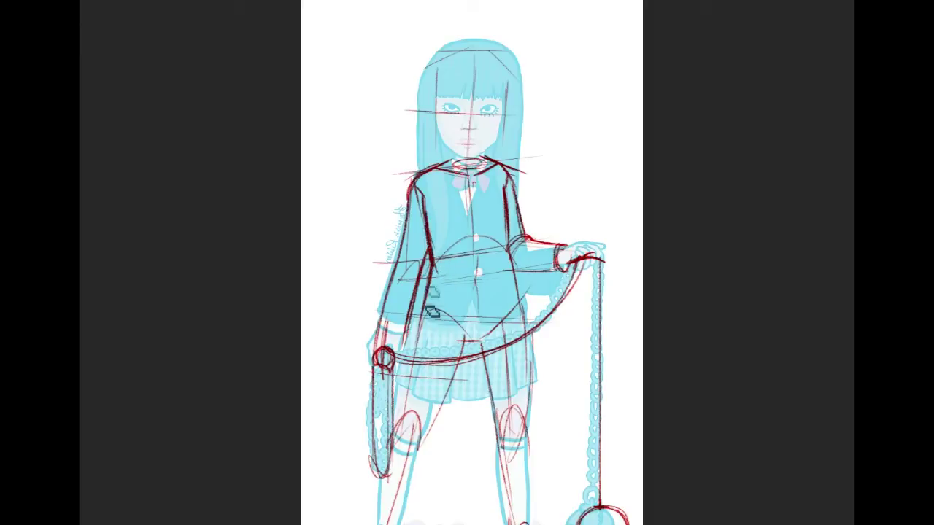
drag(382, 326, 403, 333)
drag(375, 318, 388, 328)
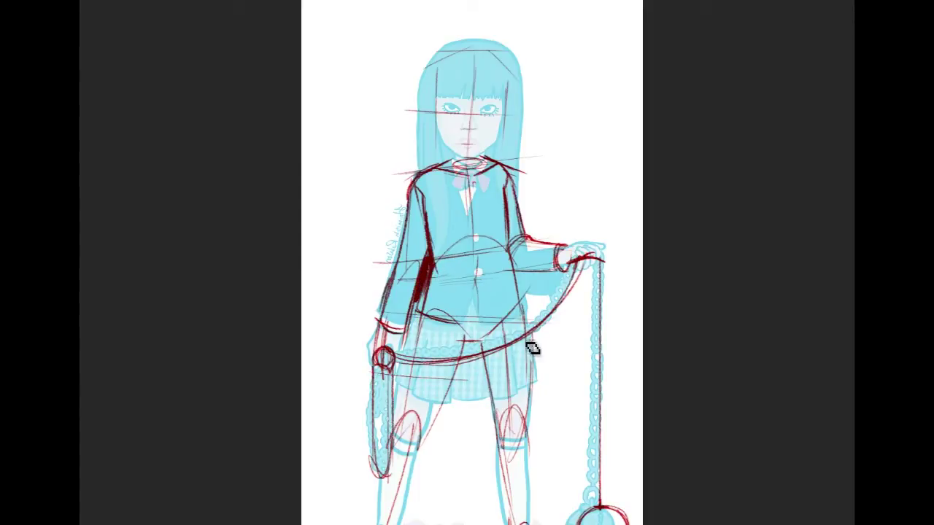
Undo the dark shading beside the lowered sleeve, and sketch the flared jacket hem with a front notch and an elliptical opening.
key(ctrl+z)
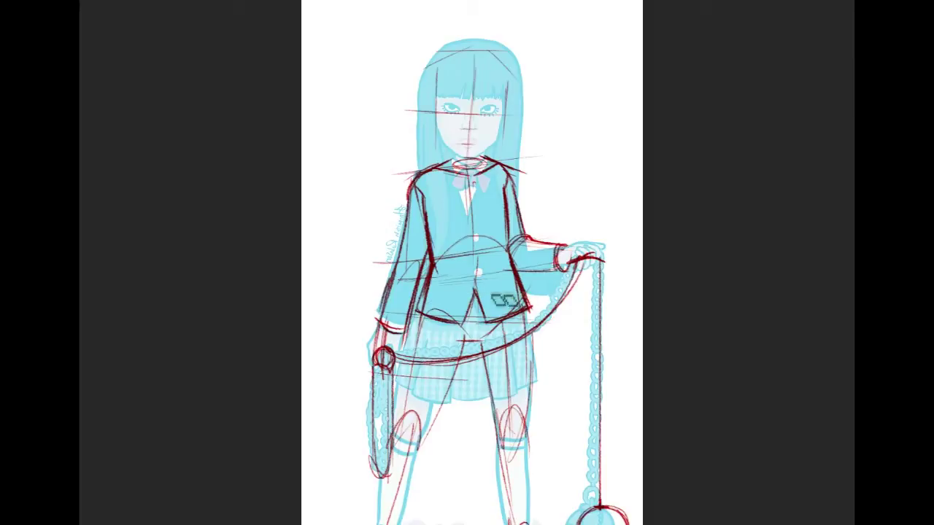
mouse_move(505, 300)
mouse_down()
mouse_move(421, 320)
mouse_move(502, 327)
mouse_move(451, 330)
mouse_move(463, 297)
mouse_move(536, 309)
mouse_move(514, 319)
mouse_up()
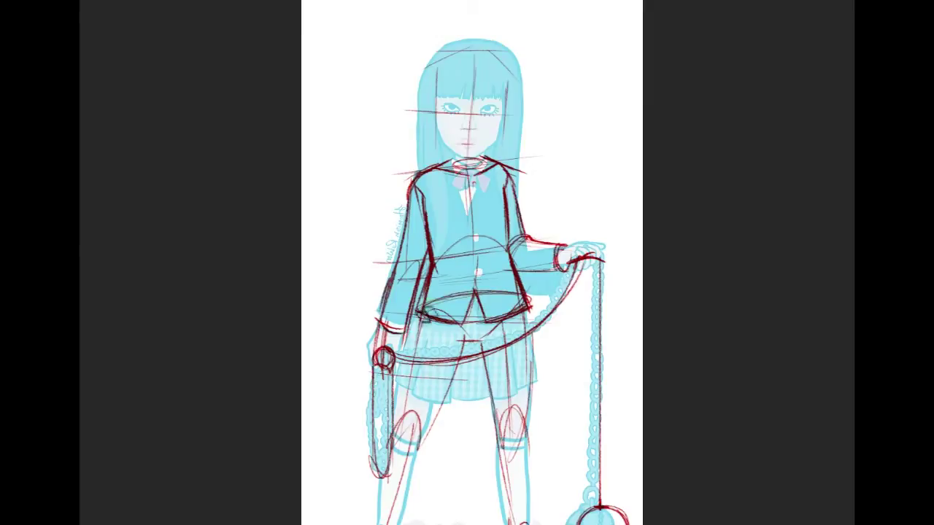
key(ctrl+z)
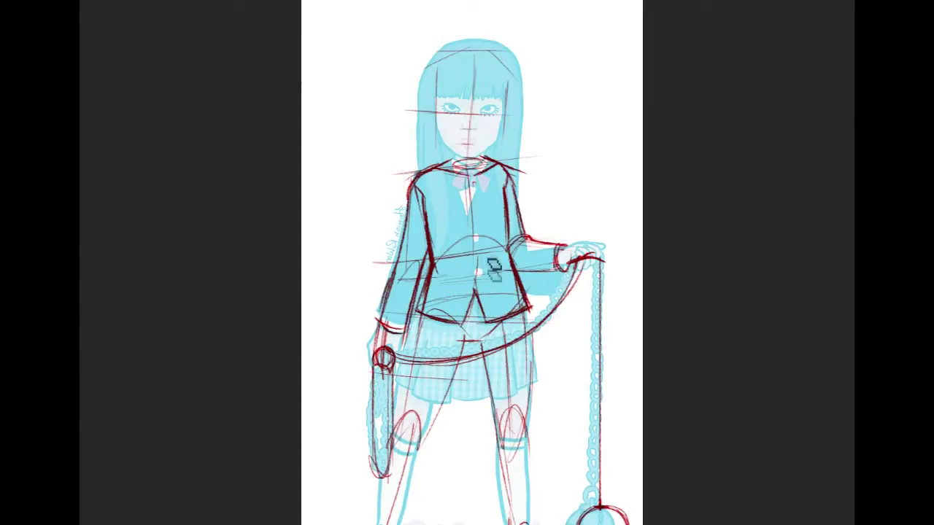
mouse_move(419, 307)
mouse_down()
mouse_move(485, 299)
mouse_move(528, 310)
mouse_up()
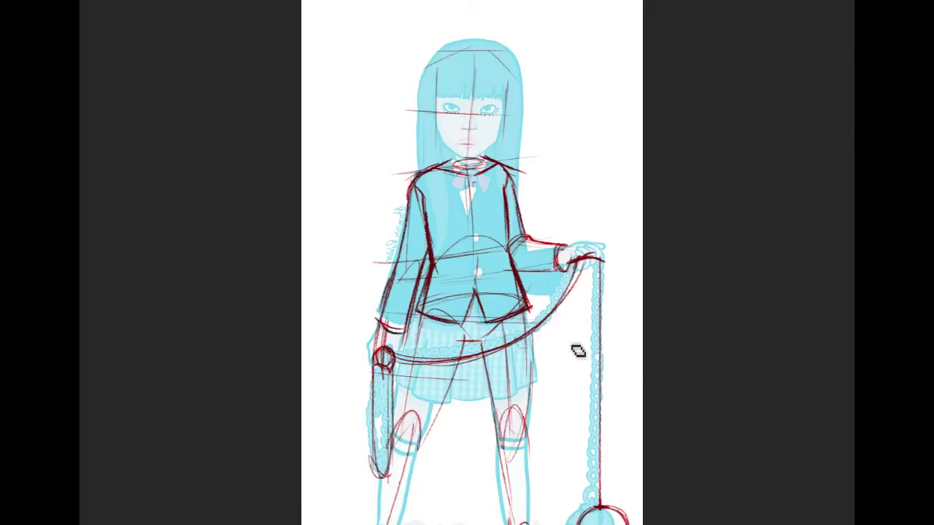
Outline the leg below the lowered arm, from the hip past the knee and calf down to its shoe.
scroll(487, 269, down, 3)
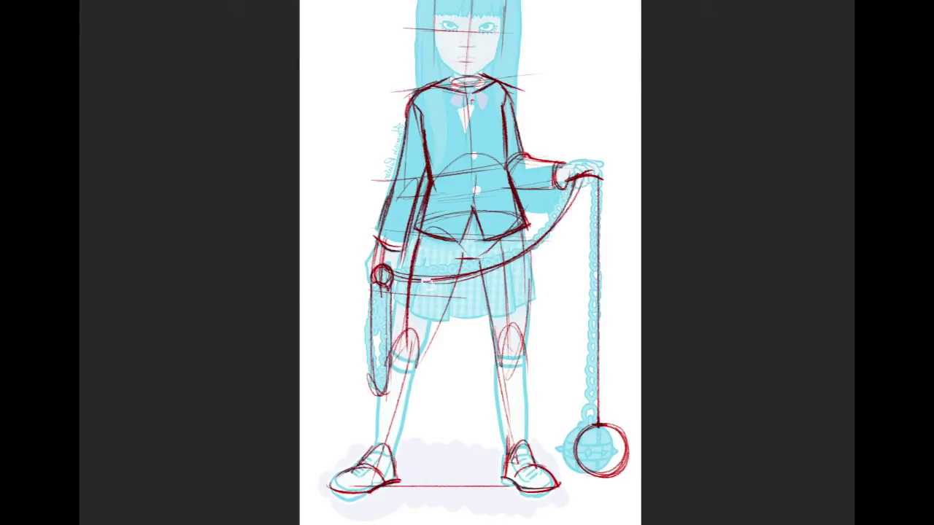
drag(426, 243, 399, 336)
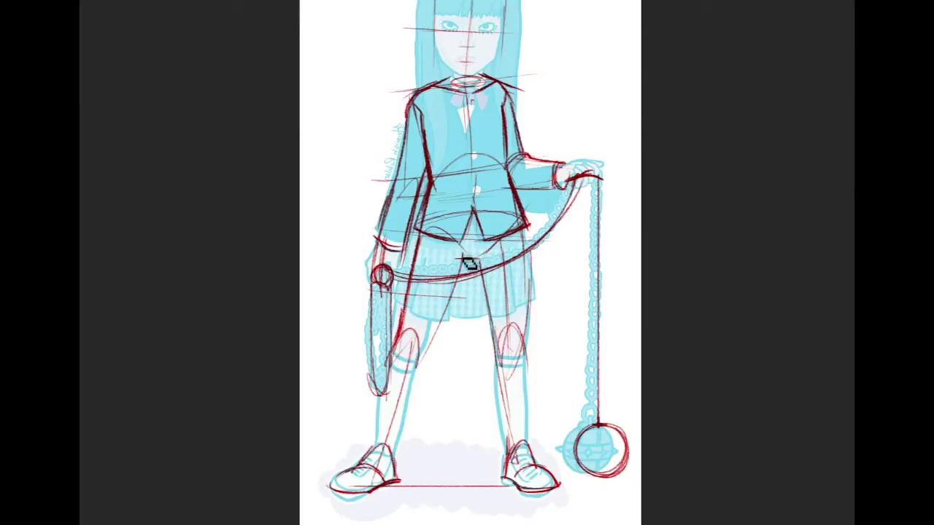
mouse_move(448, 319)
mouse_down()
mouse_move(414, 392)
mouse_move(427, 353)
mouse_move(414, 364)
mouse_move(410, 328)
mouse_move(403, 361)
mouse_up()
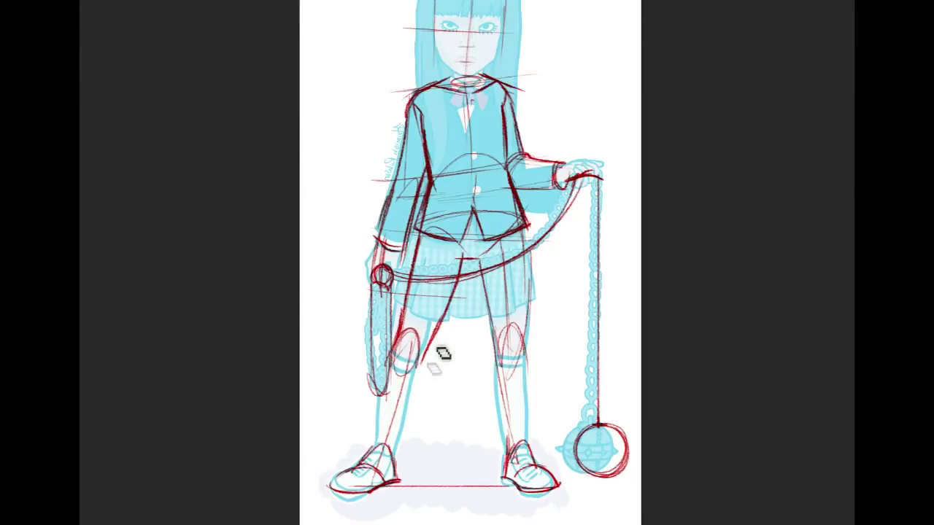
drag(434, 360, 397, 483)
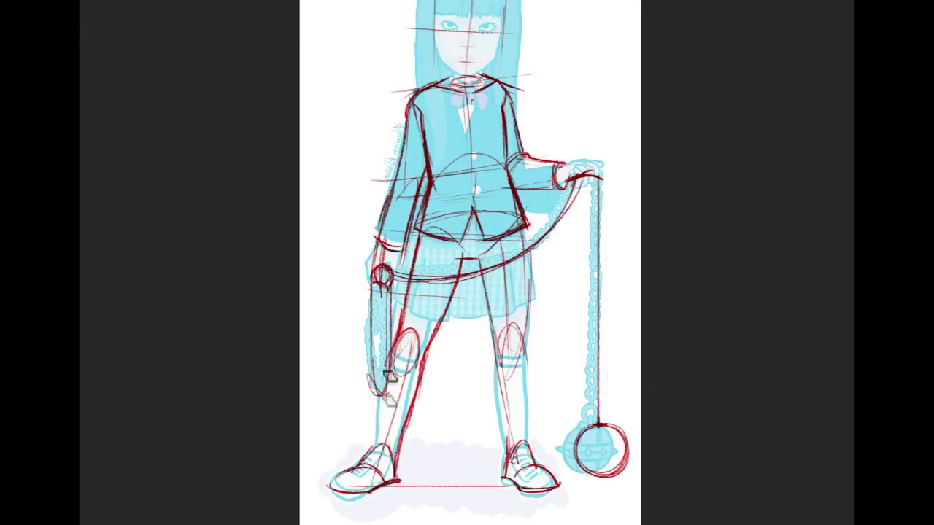
mouse_move(384, 372)
mouse_down()
mouse_move(376, 458)
mouse_move(355, 468)
mouse_up()
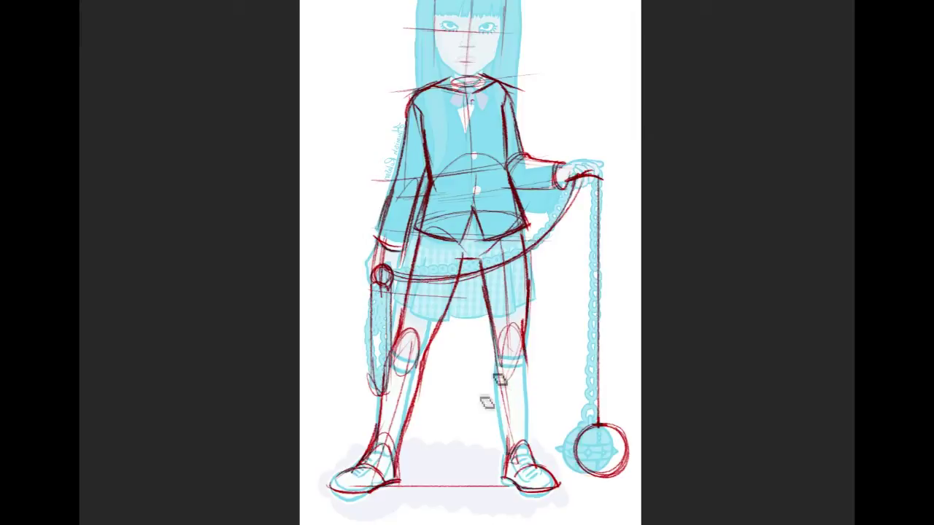
Outline both sides of the other leg's calf from the knee down to the ankle.
mouse_move(496, 353)
mouse_down()
mouse_move(495, 410)
mouse_move(495, 386)
mouse_move(508, 453)
mouse_up()
drag(499, 411, 508, 454)
drag(525, 365, 531, 440)
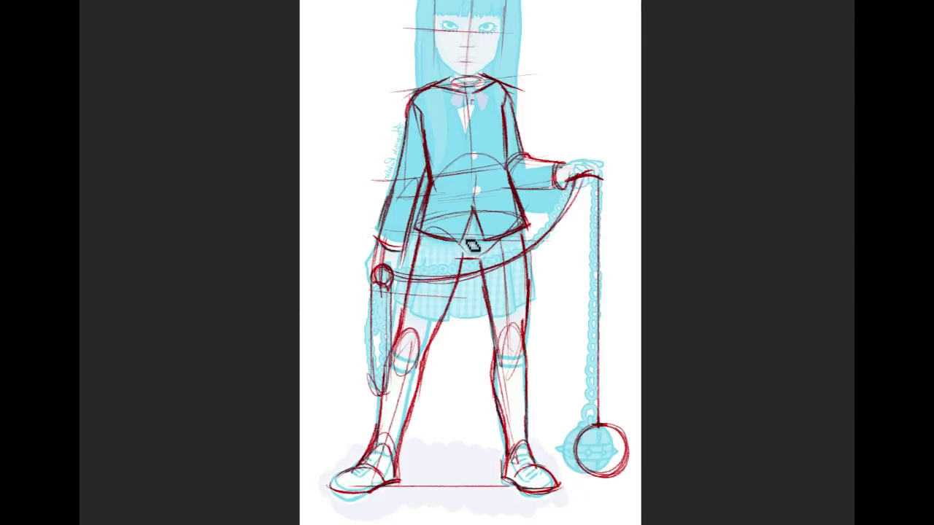
Sketch the skirt with flared sides below the jacket and an elliptical hem around the thighs.
drag(726, 251, 746, 292)
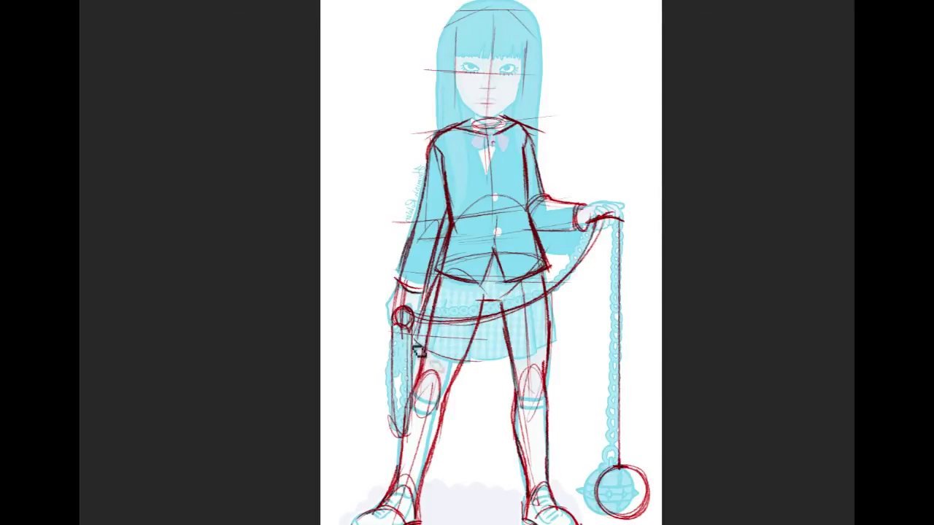
drag(546, 268, 557, 340)
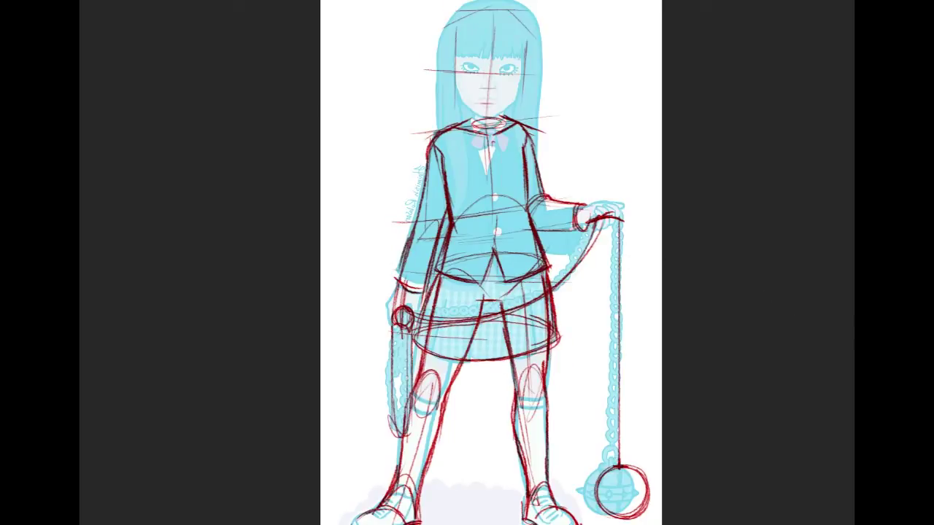
Sketch the jacket's neckline from one shoulder down to the centre line and up to the other shoulder.
drag(688, 154, 734, 194)
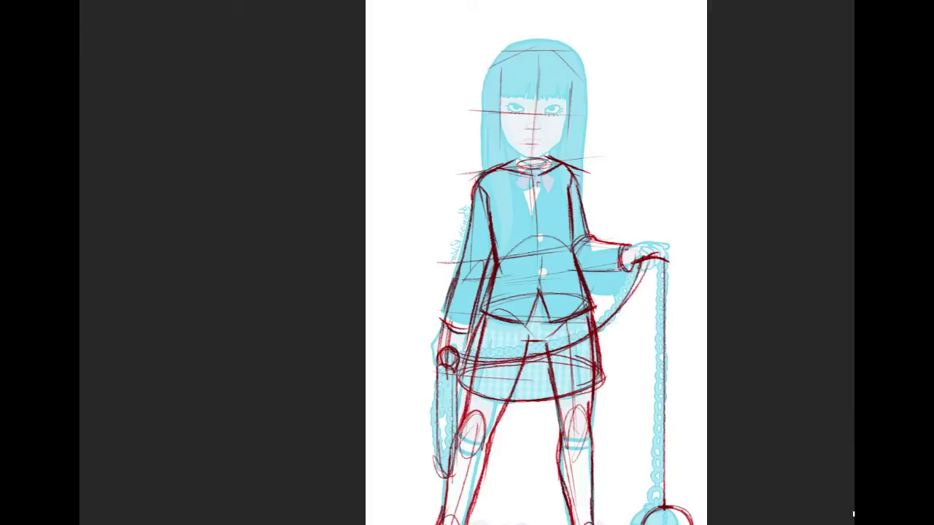
key(ctrl+plus)
key(ctrl+plus)
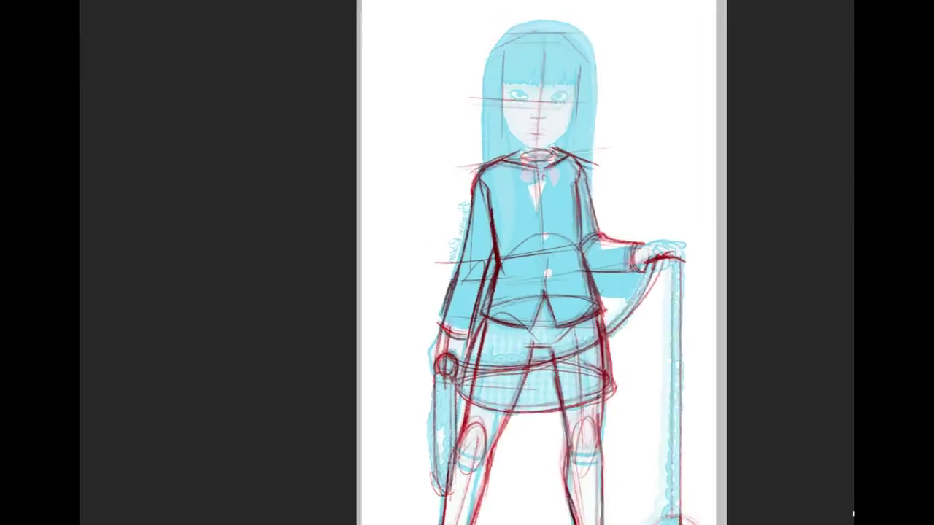
mouse_move(583, 146)
mouse_down()
mouse_move(496, 181)
mouse_move(474, 310)
mouse_up()
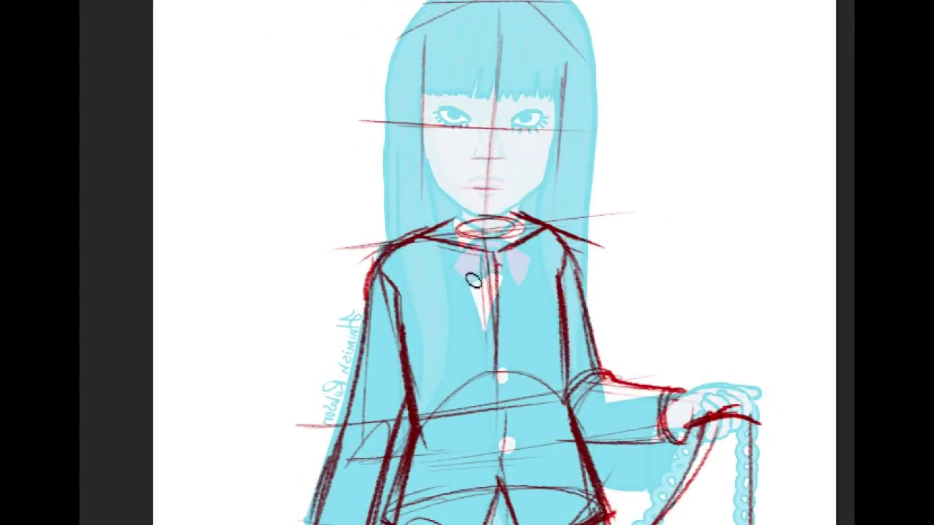
mouse_move(406, 256)
mouse_down()
mouse_move(519, 258)
mouse_move(483, 263)
mouse_move(561, 229)
mouse_up()
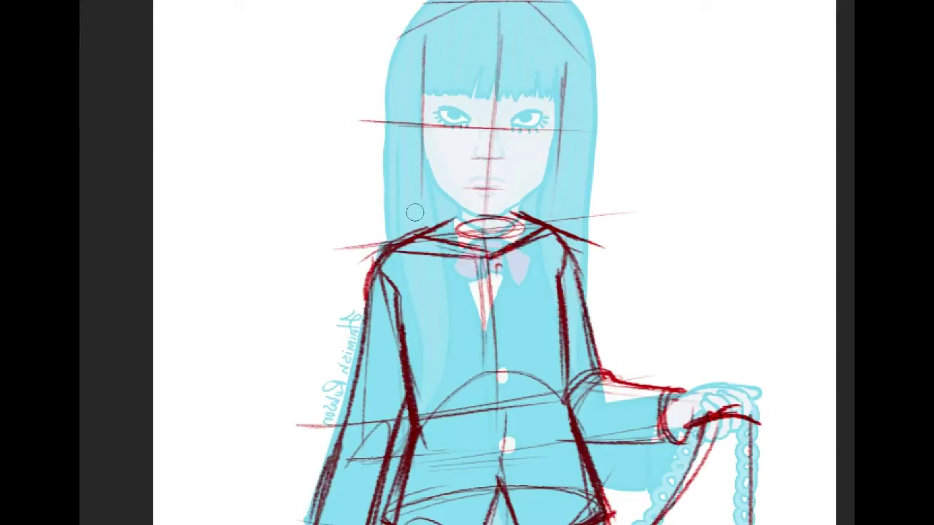
Erase the neck ellipse and loose shoulder guidelines, and redraw the sloping shoulder lines.
drag(414, 227, 510, 222)
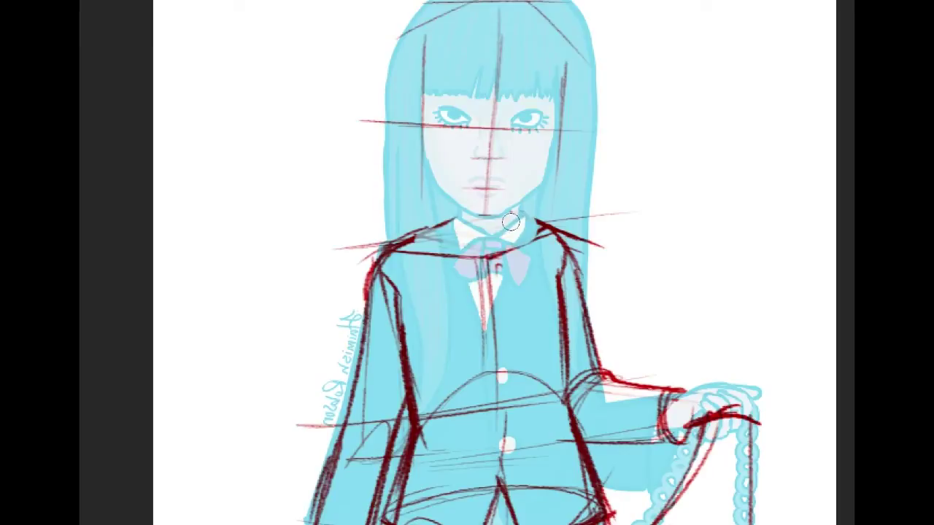
drag(326, 240, 361, 224)
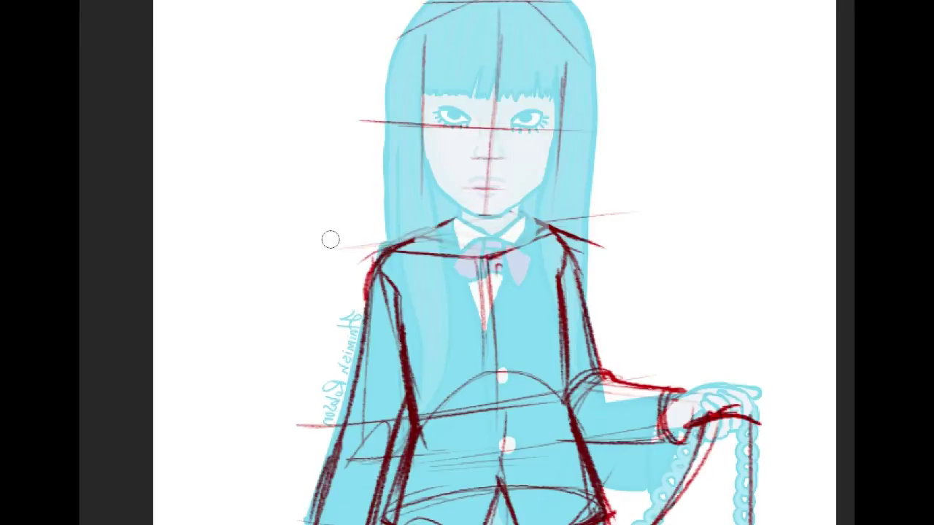
mouse_move(365, 265)
mouse_down()
mouse_move(438, 228)
mouse_move(354, 261)
mouse_up()
drag(511, 210, 538, 229)
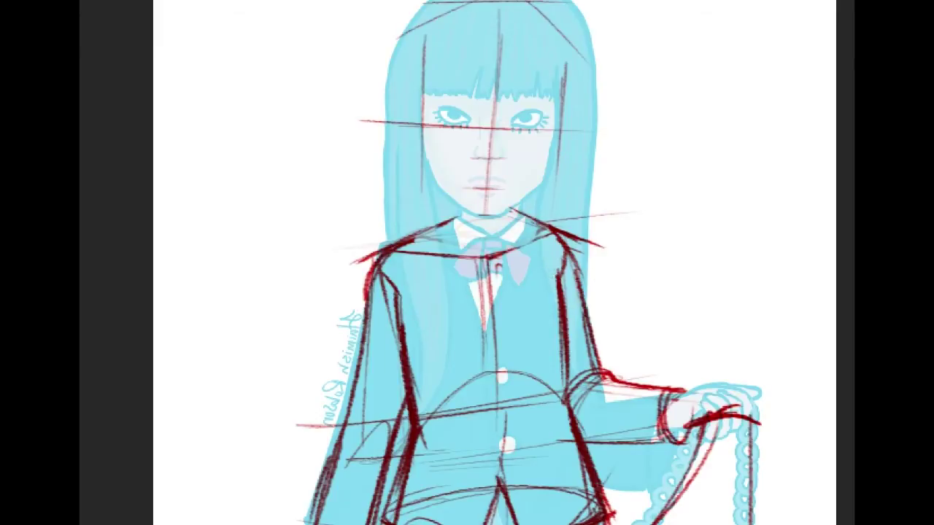
Sketch both sides of the neck and a curved collar line joining them above the jacket's neckline.
drag(510, 445, 490, 99)
drag(489, 365, 536, 125)
drag(540, 15, 540, 511)
drag(561, 198, 560, 254)
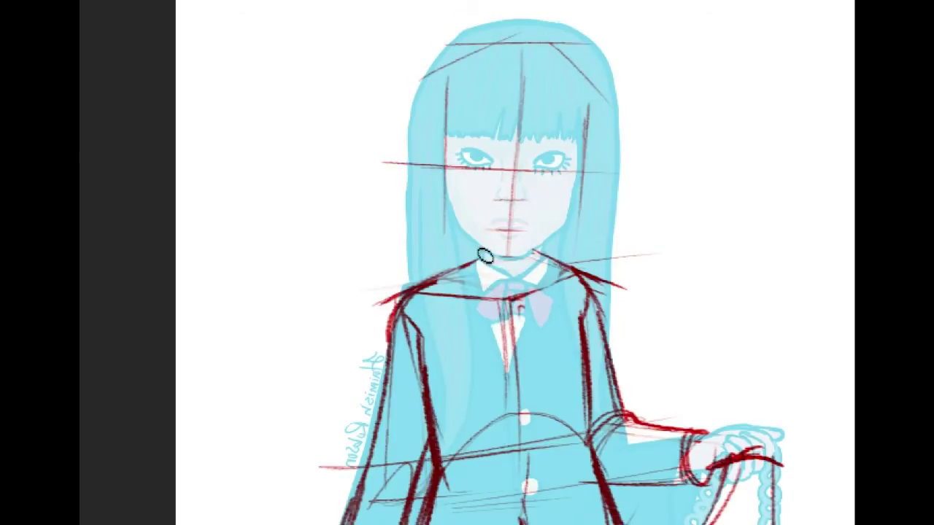
drag(478, 246, 477, 289)
mouse_move(537, 248)
mouse_down()
mouse_move(547, 271)
mouse_move(536, 285)
mouse_up()
drag(480, 250, 530, 271)
key(ctrl+z)
drag(473, 261, 544, 264)
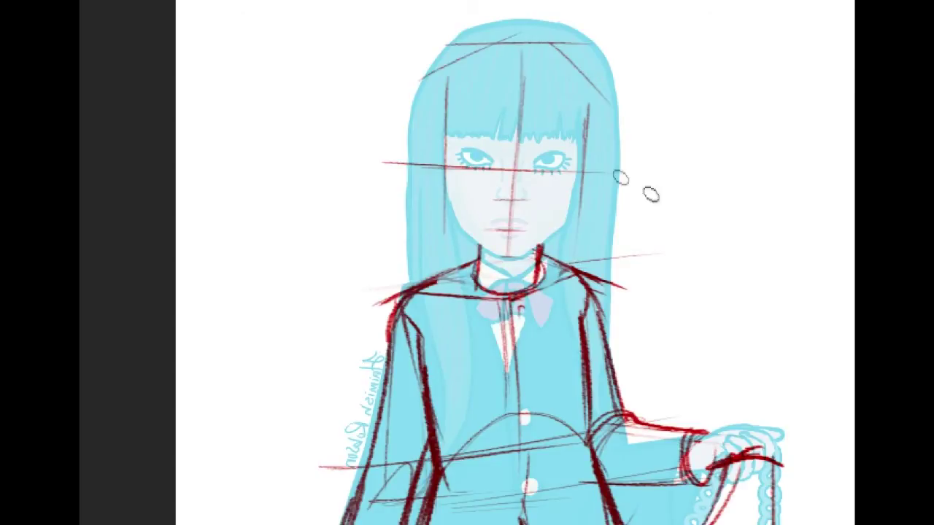
Sketch a kneecap contour on the leg nearer the ball and curved sock tops below both knees.
mouse_move(809, 517)
mouse_down()
mouse_move(795, 283)
mouse_move(712, 3)
mouse_up()
scroll(489, 221, down, 4)
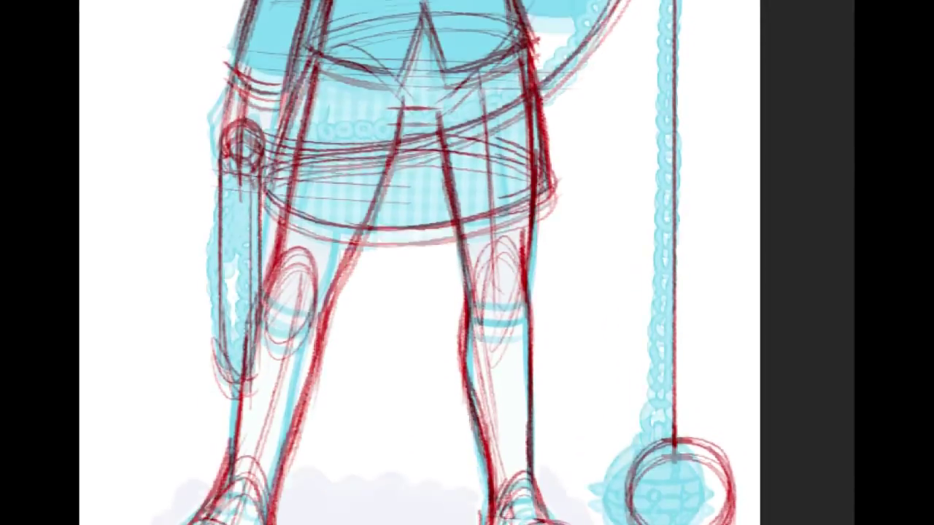
drag(487, 217, 527, 220)
mouse_move(481, 193)
mouse_down()
mouse_move(492, 232)
mouse_move(522, 239)
mouse_move(491, 249)
mouse_move(527, 246)
mouse_up()
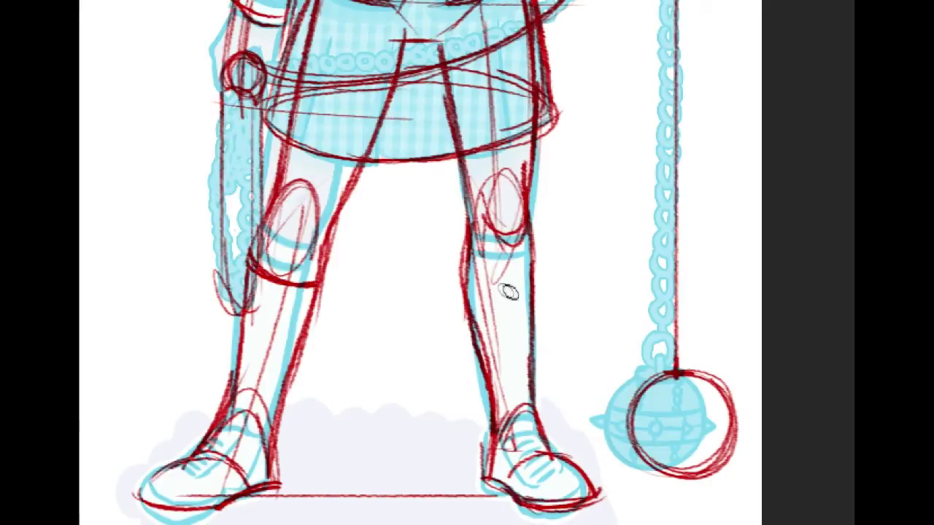
drag(467, 291, 534, 285)
drag(468, 290, 533, 284)
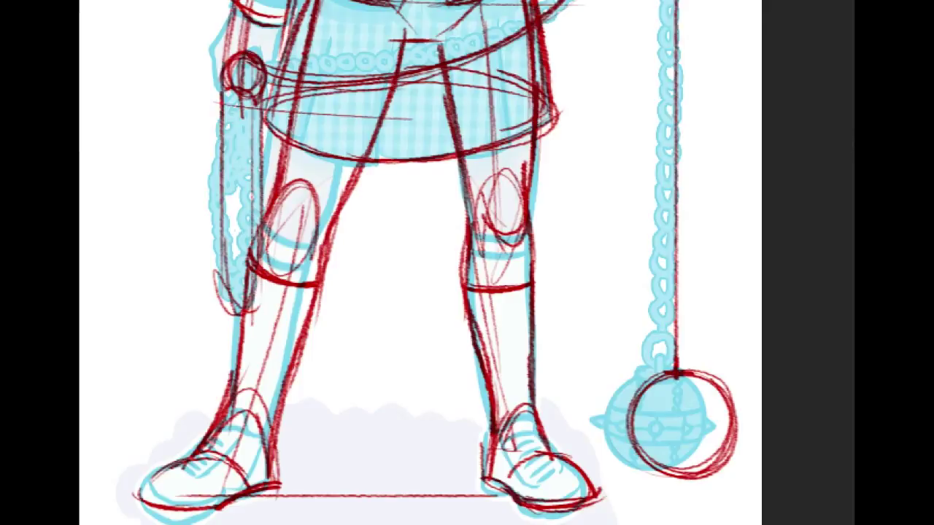
Sketch a small example leg between the skirt and the hanging chain, with a kneecap oval and a closed thigh.
key(ctrl+comma)
scroll(420, 263, up, 5)
scroll(420, 263, down, 3)
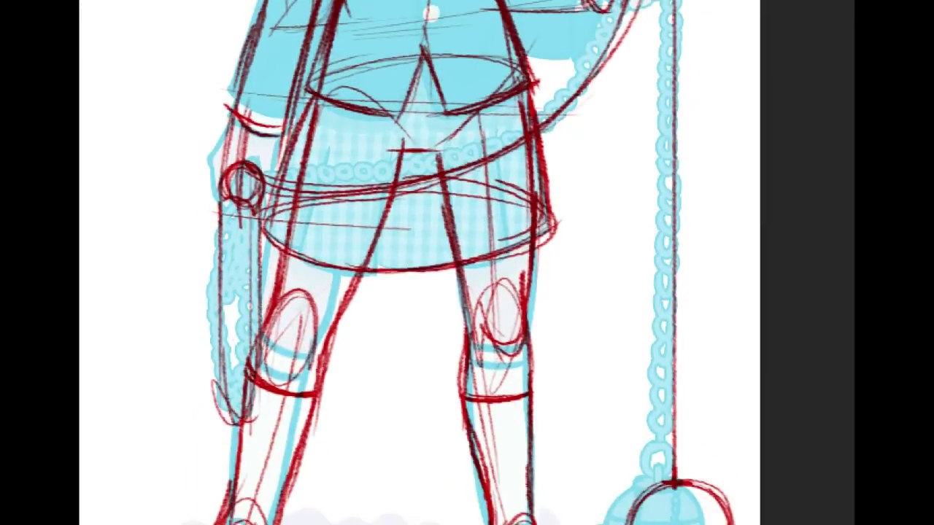
mouse_move(620, 125)
mouse_down()
mouse_move(578, 256)
mouse_move(582, 427)
mouse_up()
mouse_move(645, 144)
mouse_down()
mouse_move(609, 243)
mouse_move(562, 332)
mouse_up()
drag(610, 239, 566, 317)
mouse_move(599, 212)
mouse_down()
mouse_move(592, 229)
mouse_move(612, 221)
mouse_move(594, 234)
mouse_up()
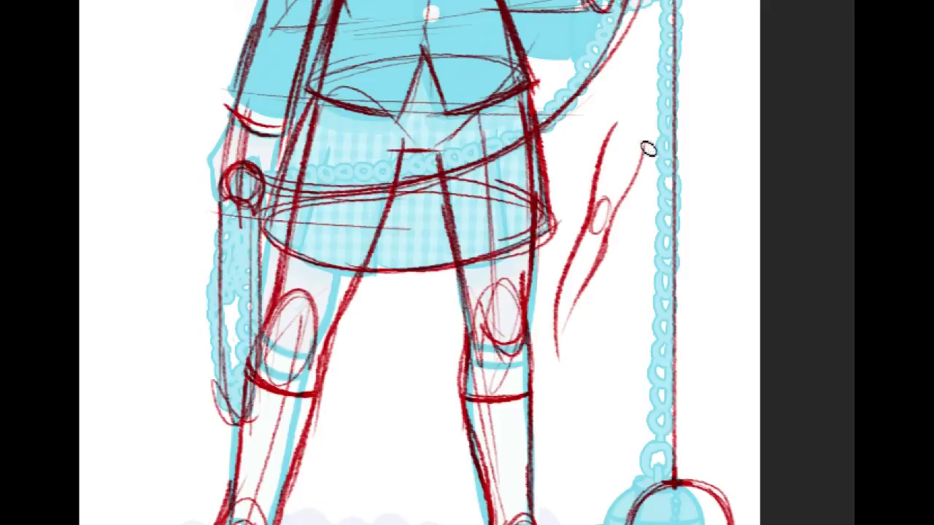
mouse_move(617, 123)
mouse_down()
mouse_move(648, 165)
mouse_move(670, 139)
mouse_move(651, 171)
mouse_up()
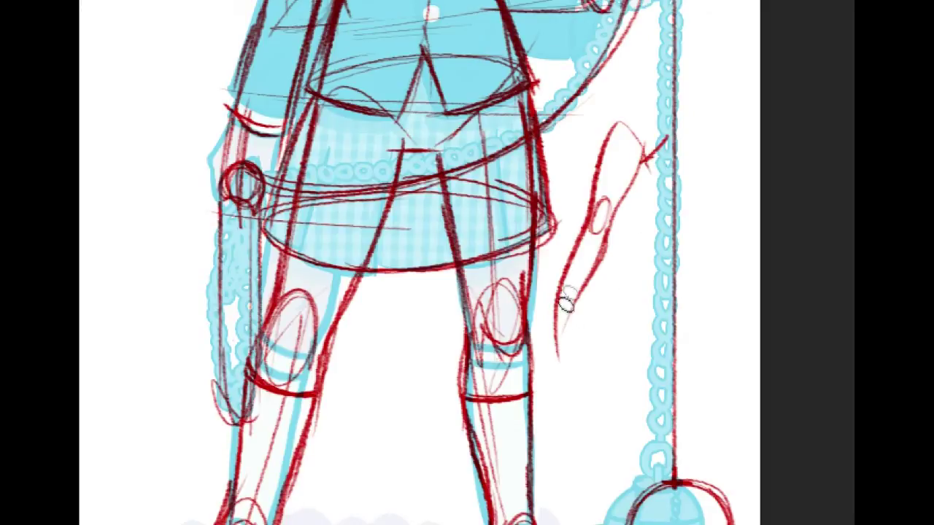
Add a blocky foot with a flat sole and curved toe to the example leg, redoing its first strokes.
mouse_move(559, 308)
mouse_down()
mouse_move(574, 316)
mouse_move(550, 363)
mouse_move(567, 361)
mouse_up()
mouse_move(578, 319)
mouse_down()
mouse_move(571, 358)
mouse_move(556, 365)
mouse_move(578, 364)
mouse_up()
key(ctrl+z)
key(ctrl+z)
key(ctrl+z)
mouse_move(558, 314)
mouse_down()
mouse_move(560, 352)
mouse_move(579, 317)
mouse_move(576, 357)
mouse_up()
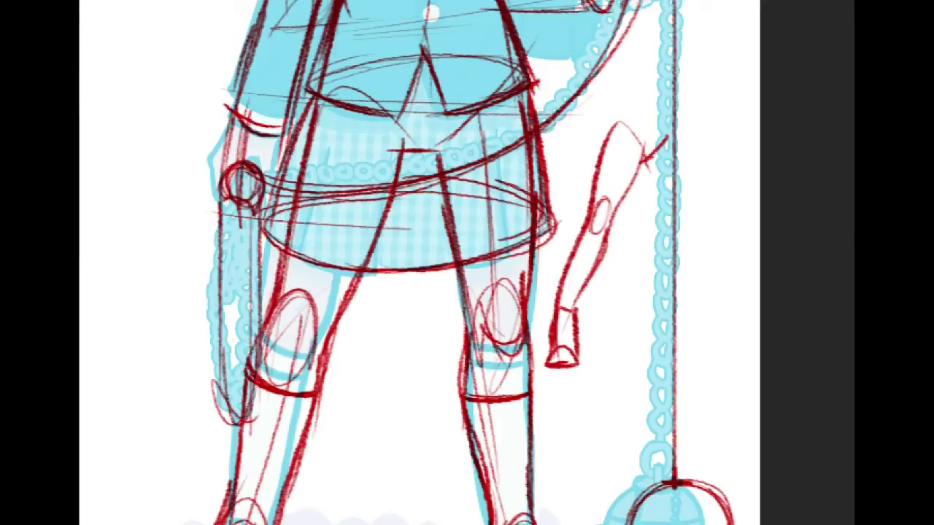
Select the example leg beside the figure and delete it.
drag(580, 136, 657, 121)
mouse_move(670, 152)
mouse_down()
mouse_move(577, 400)
mouse_move(544, 334)
mouse_move(598, 193)
mouse_move(606, 132)
mouse_move(622, 146)
mouse_move(583, 177)
mouse_up()
key(Delete)
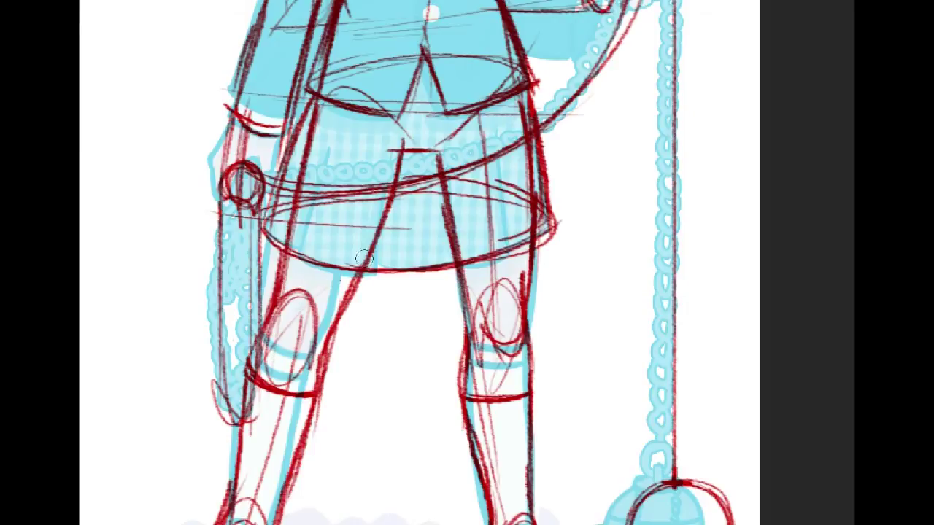
Fade the construction ovals on both knees and sketch short curved contours under the kneecaps.
mouse_move(495, 299)
mouse_down()
mouse_move(503, 343)
mouse_move(478, 365)
mouse_move(499, 296)
mouse_up()
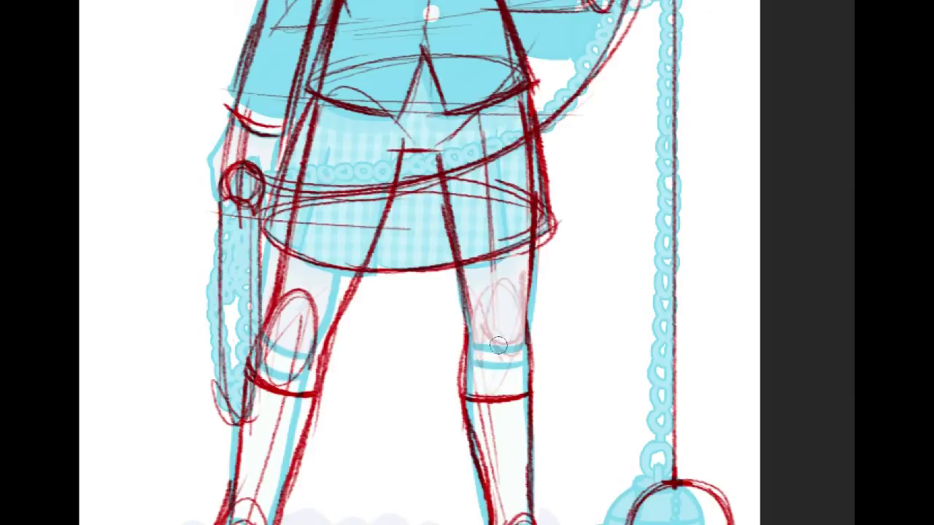
mouse_move(290, 318)
mouse_down()
mouse_move(286, 342)
mouse_move(267, 357)
mouse_move(281, 376)
mouse_move(296, 328)
mouse_move(284, 299)
mouse_move(295, 346)
mouse_move(288, 371)
mouse_move(278, 339)
mouse_up()
mouse_move(484, 330)
mouse_down()
mouse_move(526, 312)
mouse_move(500, 363)
mouse_move(512, 337)
mouse_move(532, 330)
mouse_move(490, 362)
mouse_move(510, 359)
mouse_move(490, 354)
mouse_move(519, 350)
mouse_move(518, 177)
mouse_move(531, 210)
mouse_move(562, 176)
mouse_move(581, 177)
mouse_up()
drag(259, 408, 213, 430)
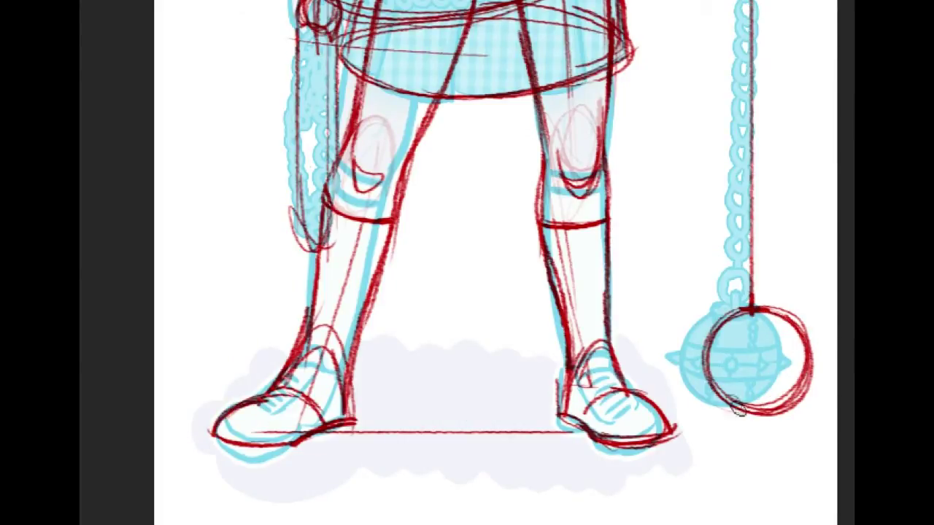
Clean up the ball's circle, and lighten the blue reference illustration with a Hue/Saturation adjustment.
mouse_move(642, 285)
mouse_down()
mouse_move(569, 439)
mouse_move(566, 285)
mouse_up()
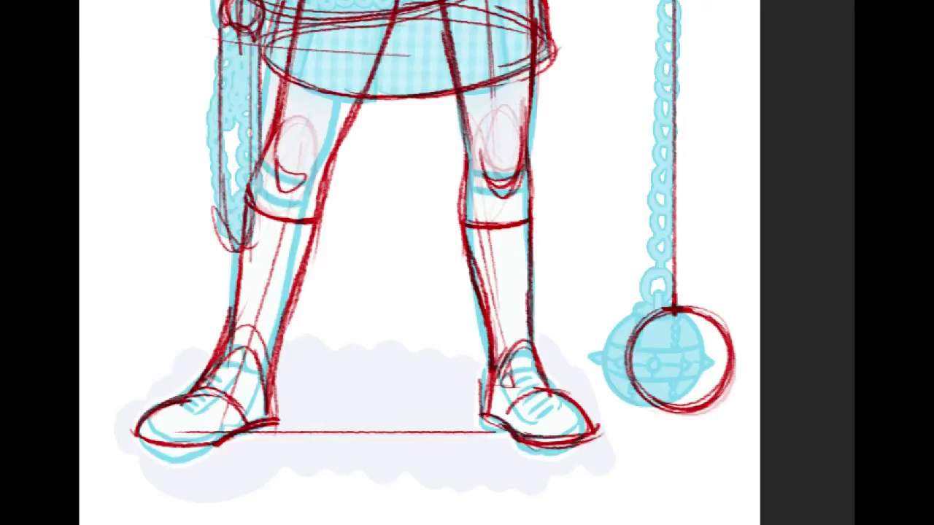
key(ctrl+u)
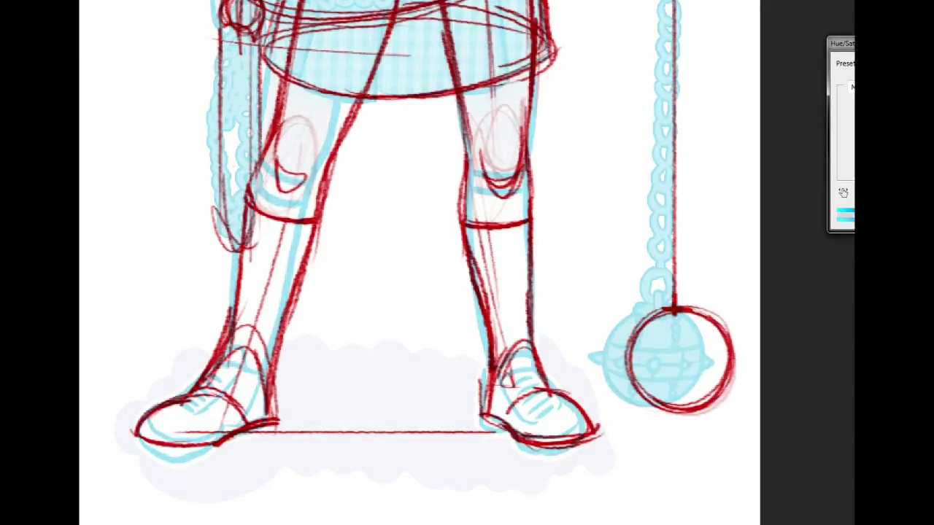
key(Return)
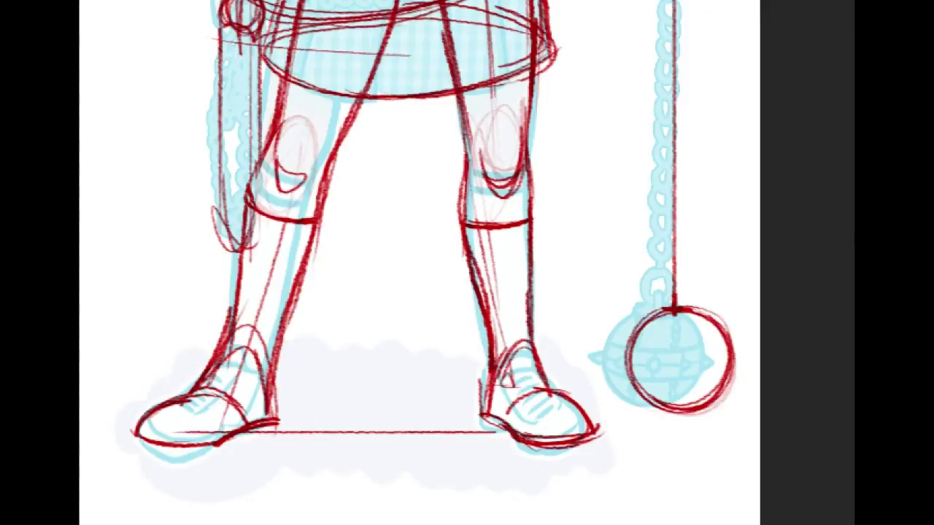
Sketch one eye with a dark iris, its arched eyebrow, the nostril and the mouth over the tilted face.
drag(438, 73, 507, 495)
drag(466, 146, 494, 427)
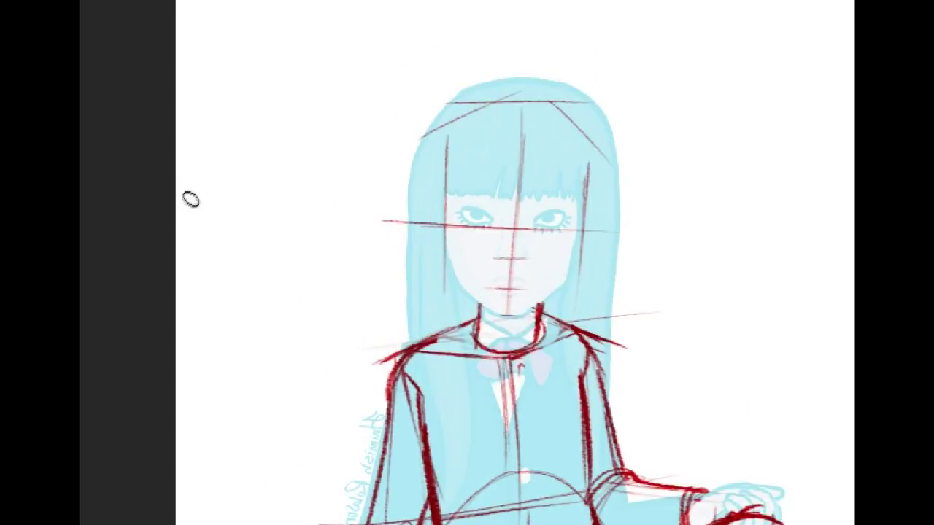
click(71, 277)
click(96, 291)
drag(783, 208, 755, 178)
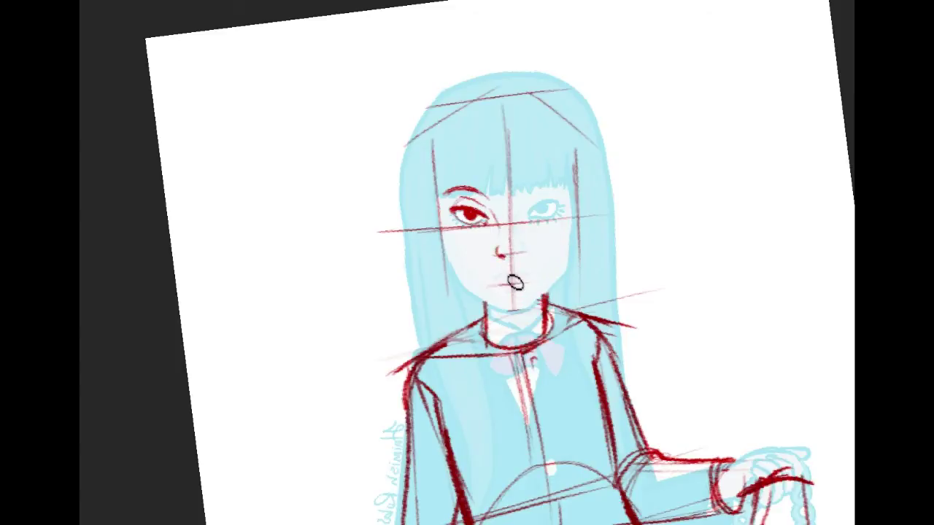
drag(510, 278, 496, 276)
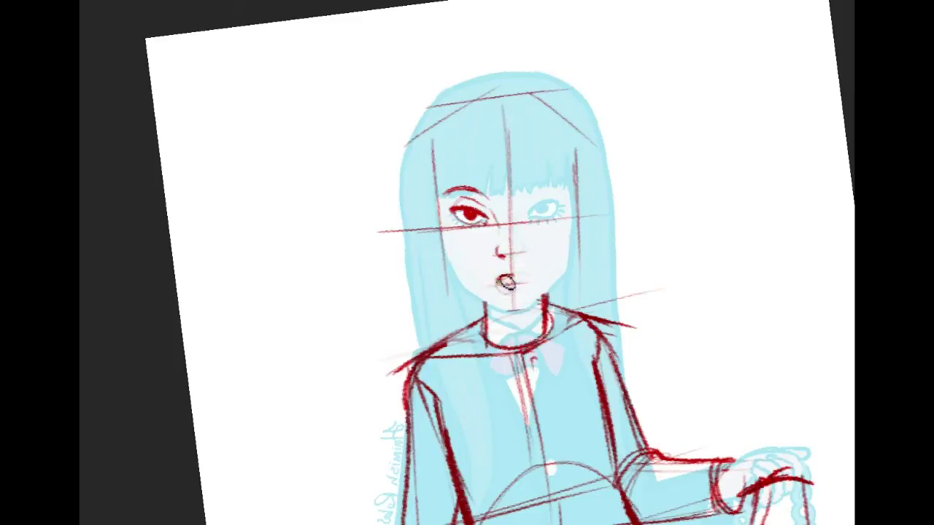
key(ctrl+z)
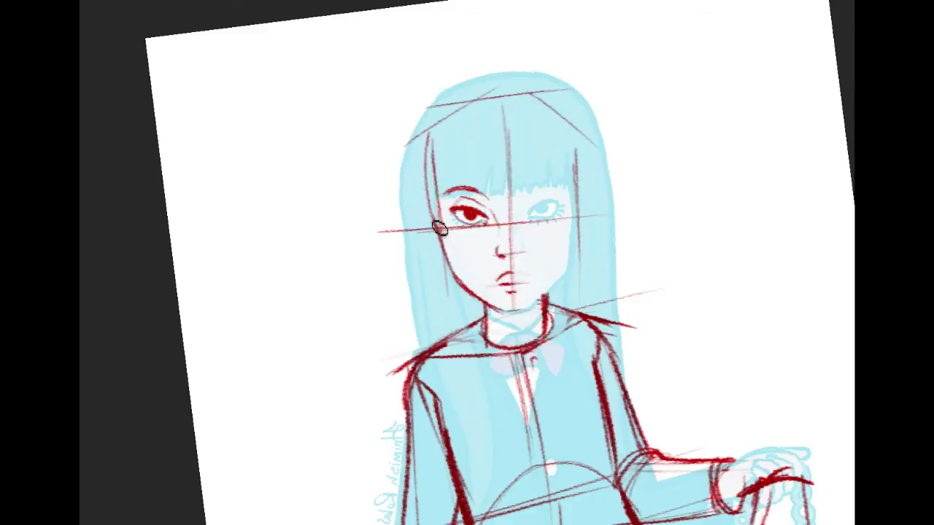
Outline the head on the sketched eye's side with a curved skull line, temple and ear.
mouse_move(437, 132)
mouse_down()
mouse_move(492, 100)
mouse_move(429, 148)
mouse_up()
drag(460, 117, 430, 146)
drag(436, 201, 442, 252)
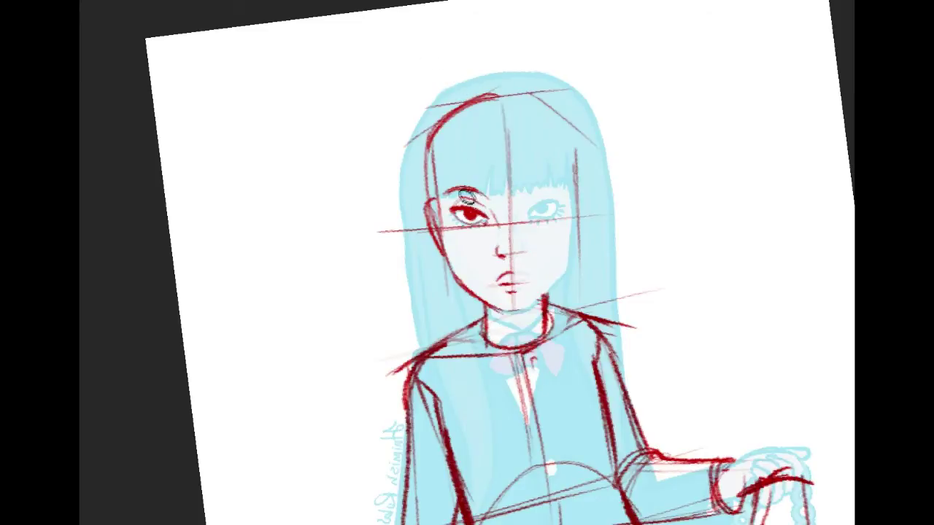
Sketch the fringe's lower edge as a straight line at brow level, from the ear past the face's centre line.
drag(440, 200, 524, 192)
key(ctrl+z)
drag(434, 199, 521, 191)
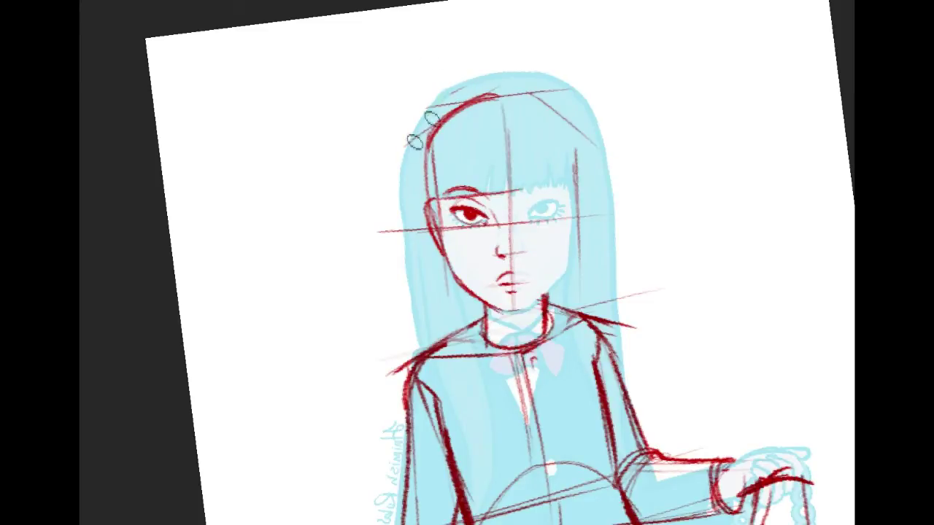
Outline the outer hair from the crown down to jaw level beside the sketched half-face, and add the eye's lower lashes.
drag(410, 140, 404, 212)
drag(424, 117, 403, 211)
drag(408, 172, 414, 247)
drag(408, 189, 426, 284)
key(ctrl+z)
drag(410, 159, 429, 327)
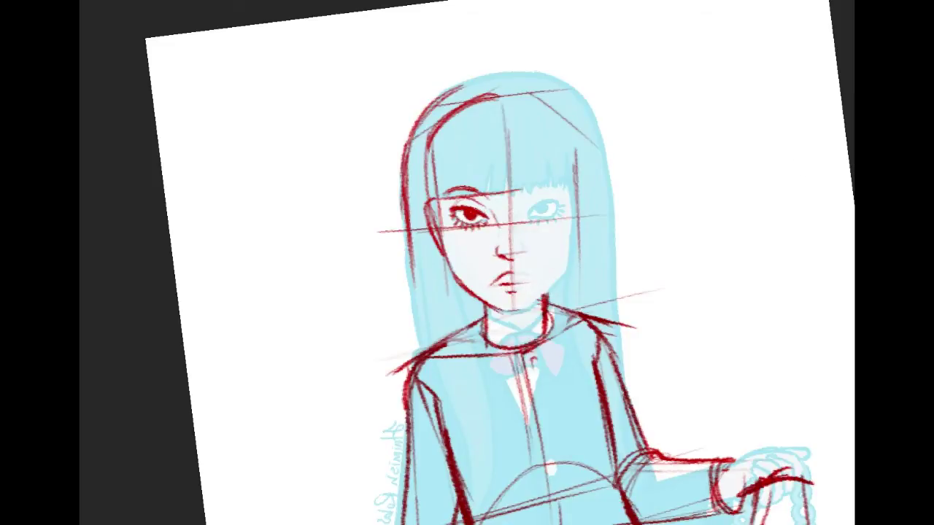
Duplicate the half-face sketch and mirror it horizontally onto the other half of the head, aligned with the centre line.
key(ctrl+j)
key(ctrl+t)
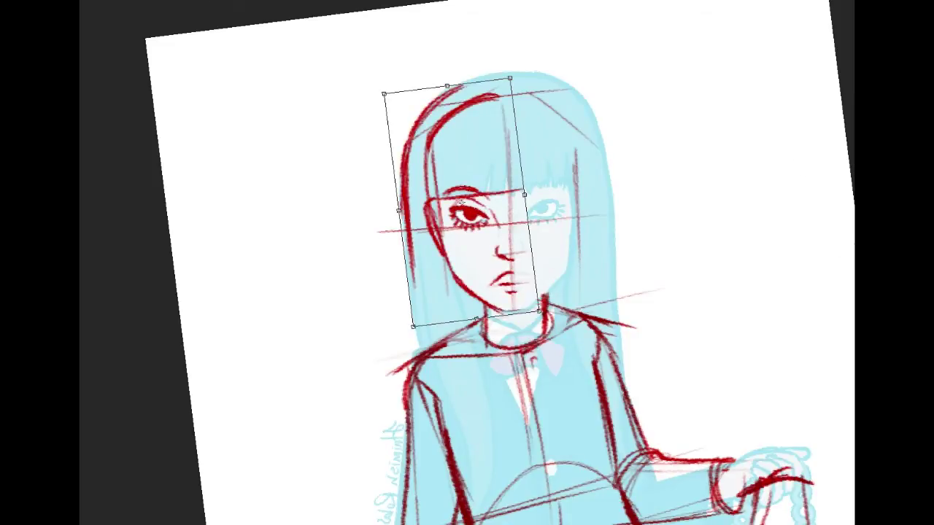
click(289, 0)
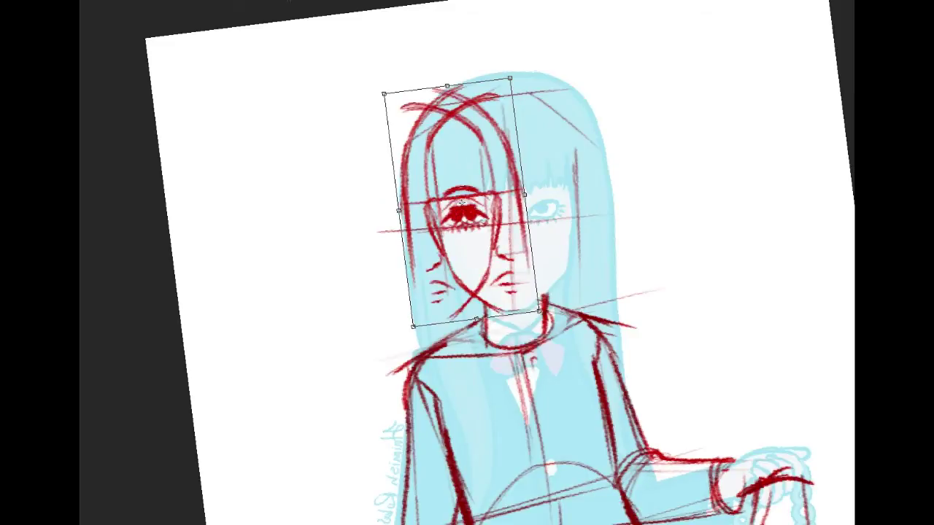
drag(587, 193, 592, 202)
drag(502, 233, 569, 237)
drag(636, 204, 626, 201)
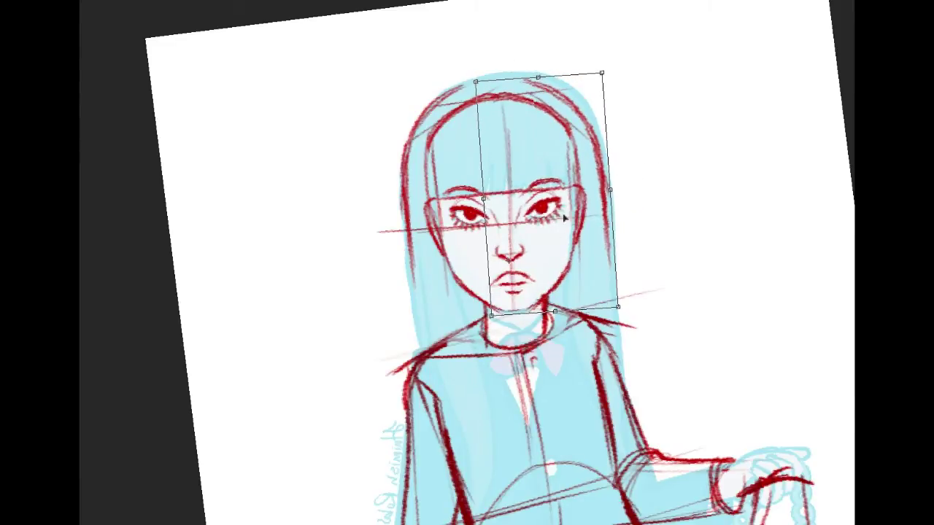
drag(645, 143, 645, 141)
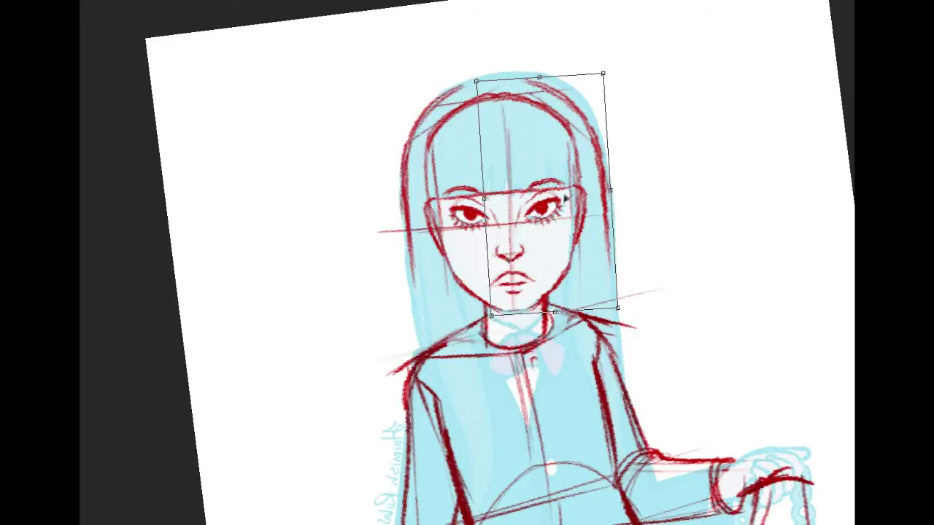
key(Return)
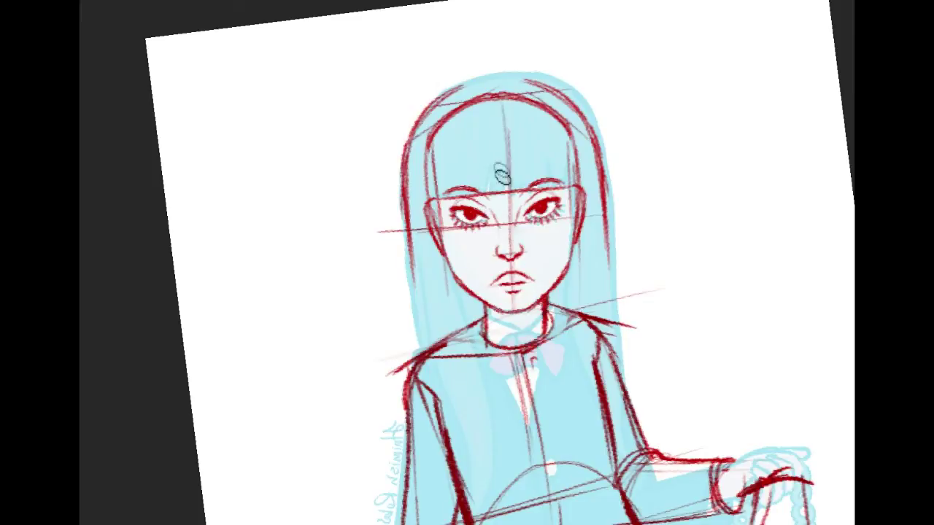
Sketch the fringe's hair strands across the forehead, running from the crown down to the brow line.
drag(463, 158, 460, 188)
drag(484, 158, 482, 191)
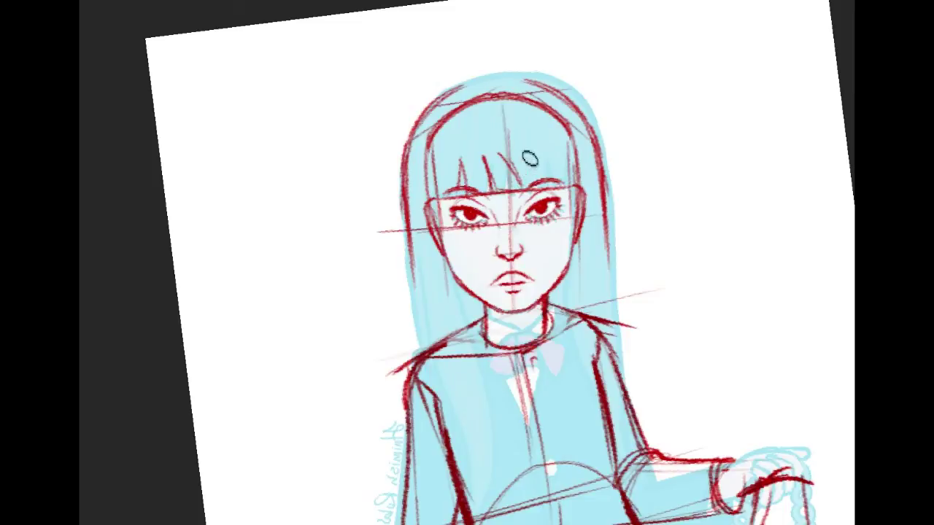
drag(492, 143, 496, 206)
key(ctrl+z)
drag(506, 162, 518, 161)
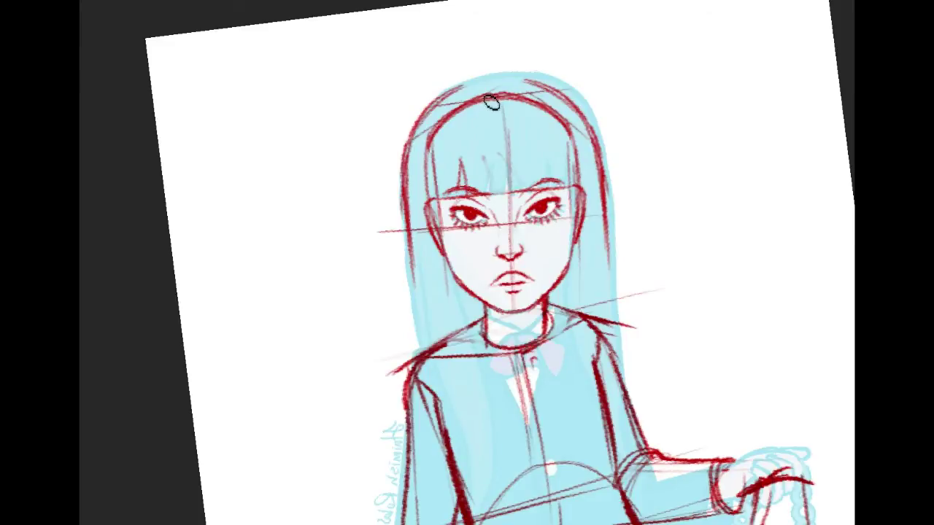
mouse_move(509, 108)
mouse_down()
mouse_move(520, 197)
mouse_move(544, 185)
mouse_up()
mouse_move(548, 124)
mouse_down()
mouse_move(571, 191)
mouse_move(575, 175)
mouse_up()
drag(512, 143, 521, 212)
drag(497, 166, 511, 208)
drag(490, 150, 484, 212)
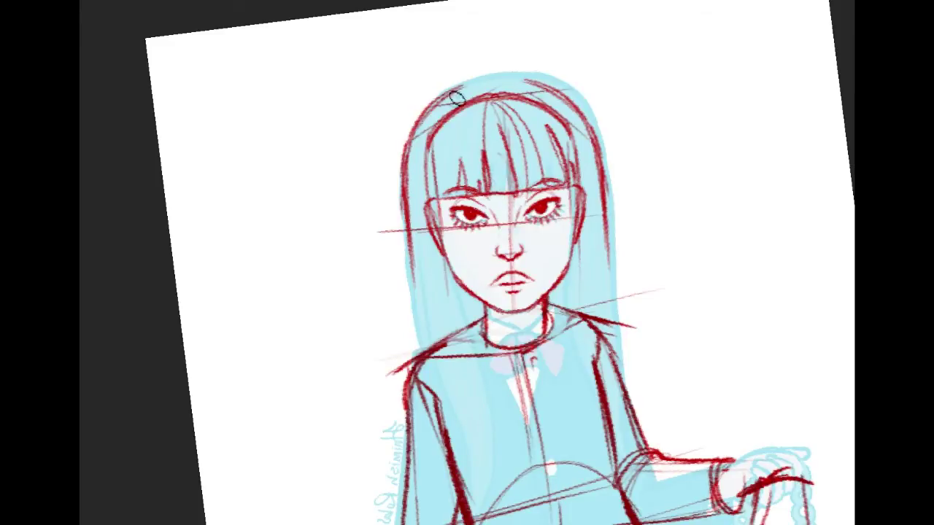
Join both outer hair contours with an arc over the crown, and add a curved strand at the fringe's side.
mouse_move(459, 90)
mouse_down()
mouse_move(533, 83)
mouse_move(580, 112)
mouse_up()
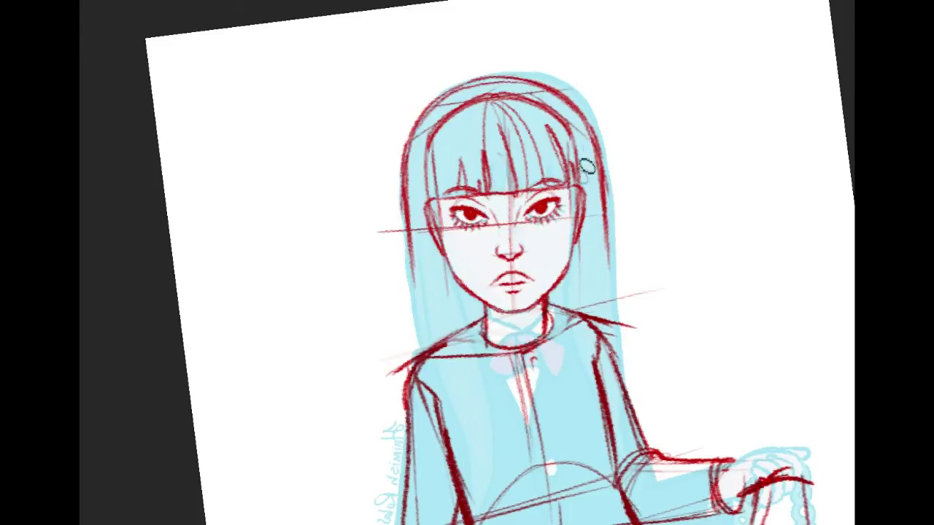
drag(469, 106, 439, 192)
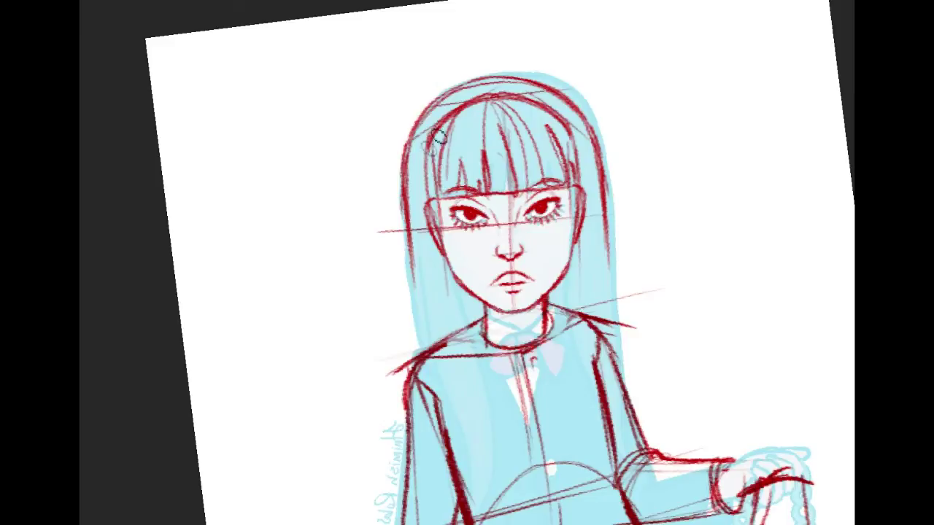
drag(574, 248, 576, 254)
key(ctrl+z)
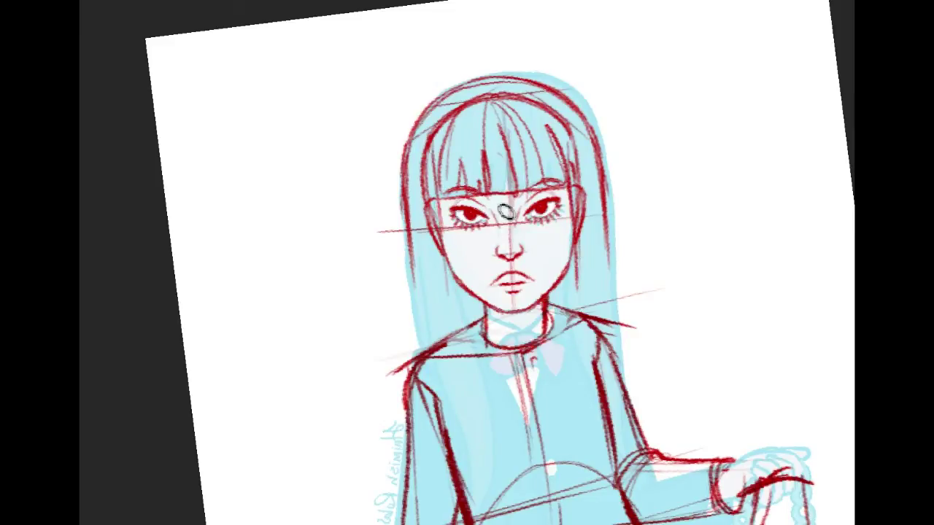
Extend the outer hair line straight down to the shoulder on the lowered arm's side.
mouse_move(511, 478)
mouse_down()
mouse_move(432, 55)
mouse_move(441, 339)
mouse_up()
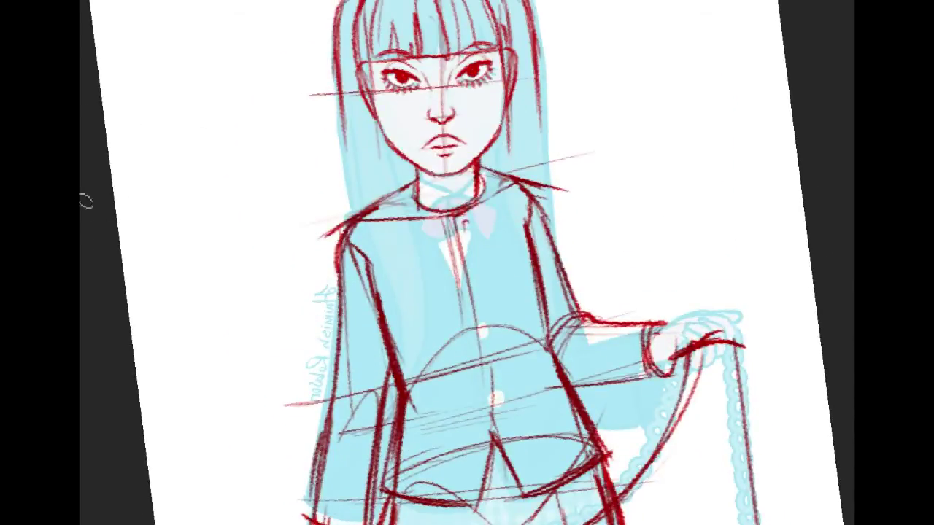
drag(703, 107, 708, 150)
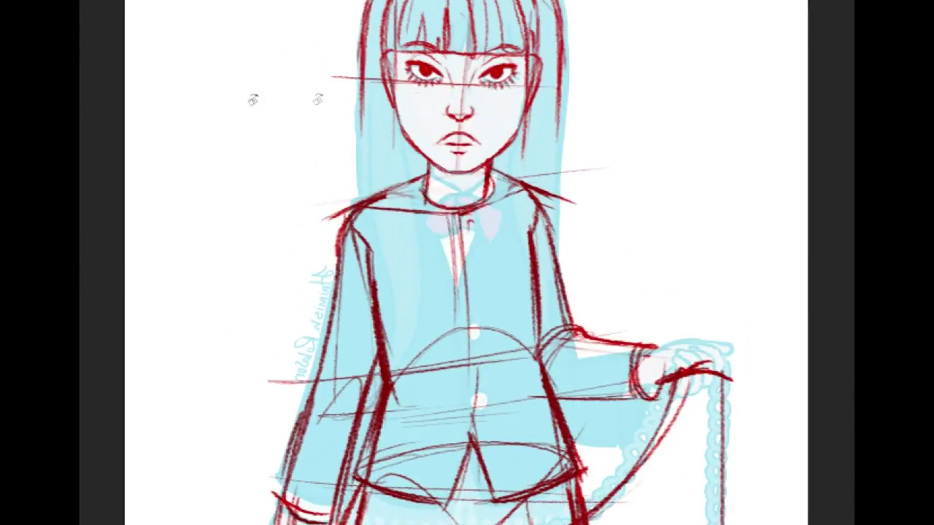
drag(660, 175, 712, 255)
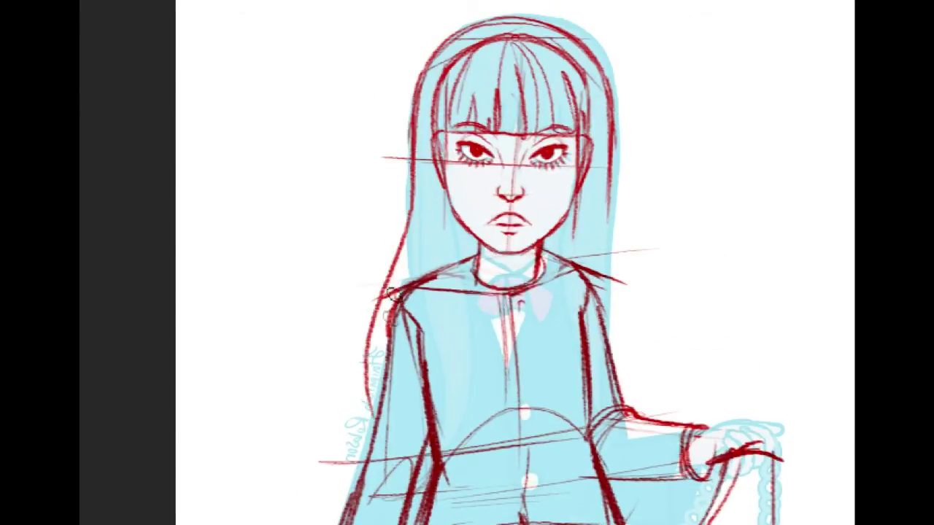
key(ctrl+z)
drag(412, 155, 407, 284)
Sketch the long hair on the raised arm's side as a lock flaring outward past the shoulder with pointed ends.
mouse_move(612, 144)
mouse_down()
mouse_move(627, 288)
mouse_move(663, 390)
mouse_up()
key(ctrl+z)
drag(611, 168, 649, 378)
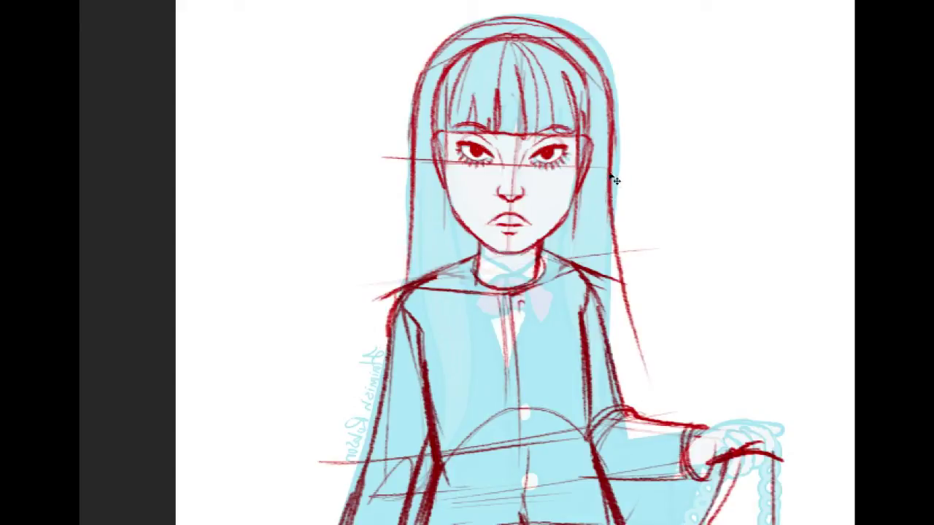
key(ctrl+z)
drag(609, 161, 668, 369)
mouse_move(607, 205)
mouse_down()
mouse_move(659, 375)
mouse_move(668, 361)
mouse_up()
drag(625, 319, 620, 392)
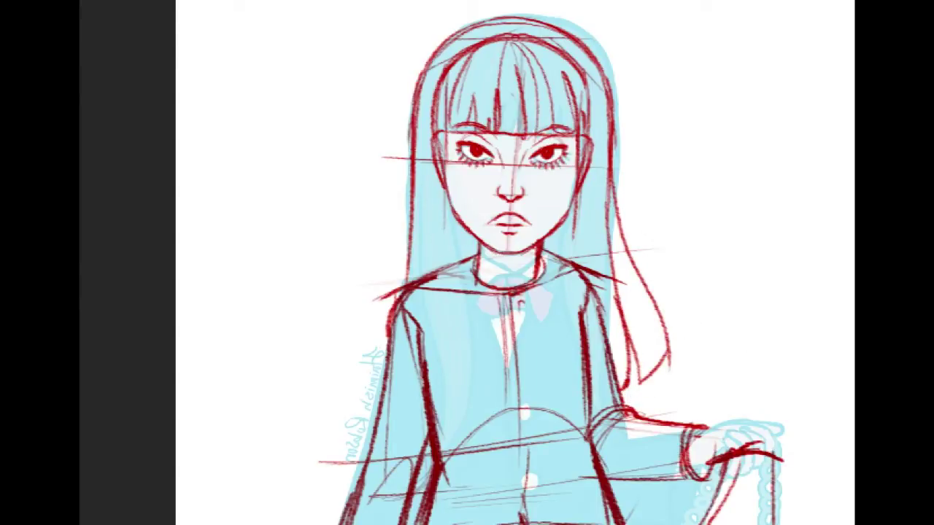
drag(801, 359, 736, 423)
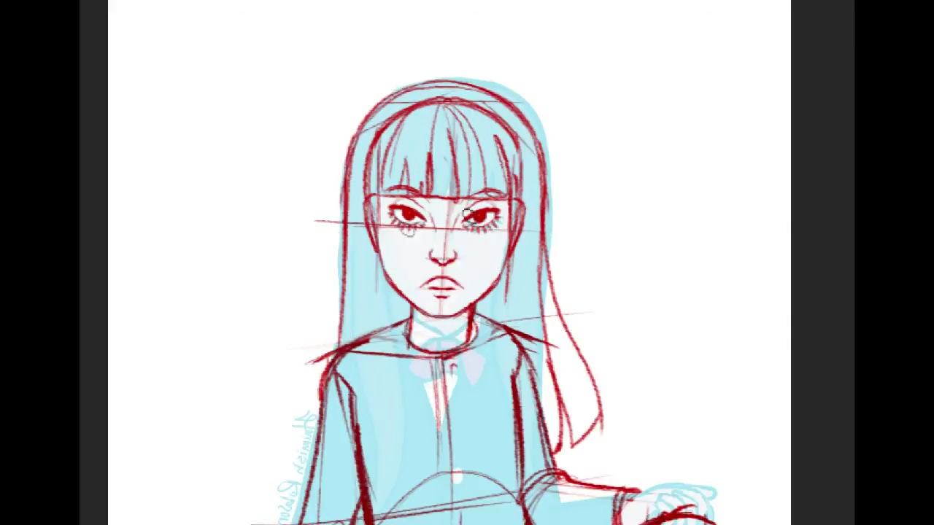
drag(279, 169, 143, 483)
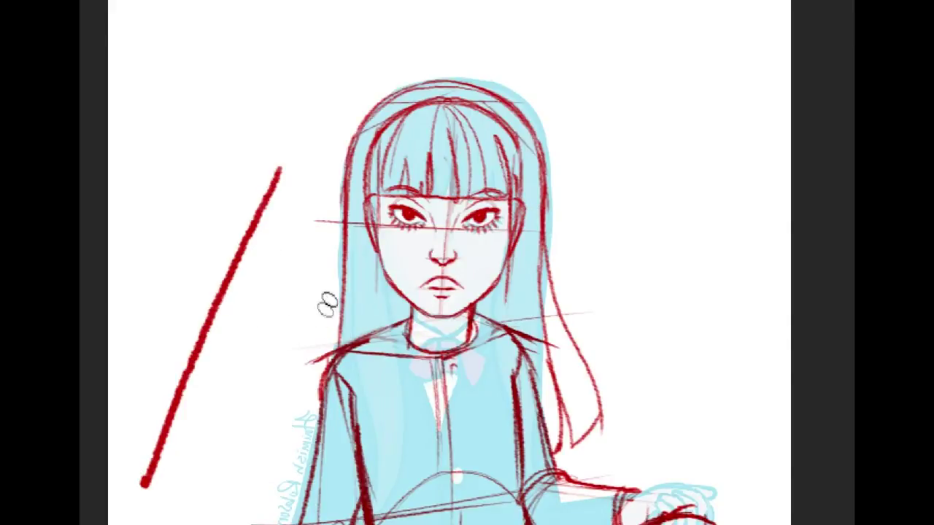
drag(325, 296, 257, 522)
key(ctrl+z)
key(ctrl+z)
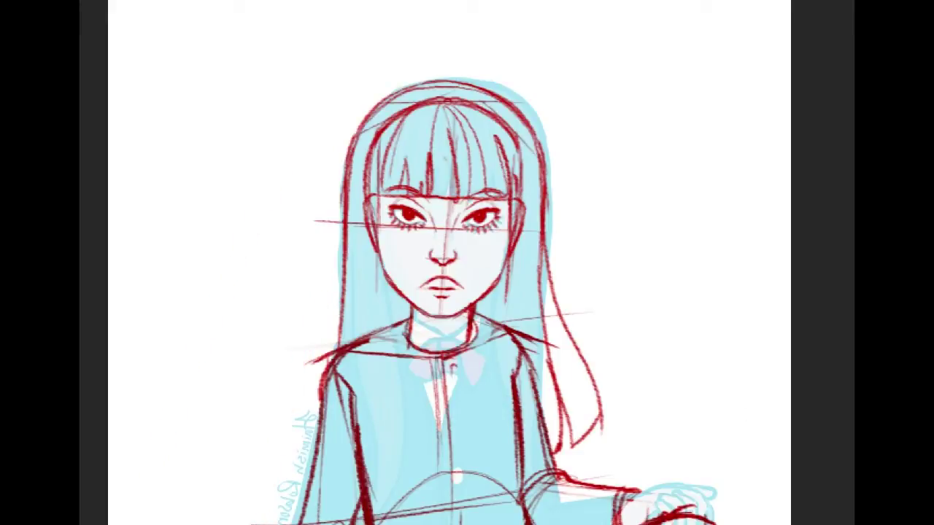
Add the teal colour to the swatches under the name #5A99A8.
drag(511, 437, 481, 95)
drag(544, 121, 642, 408)
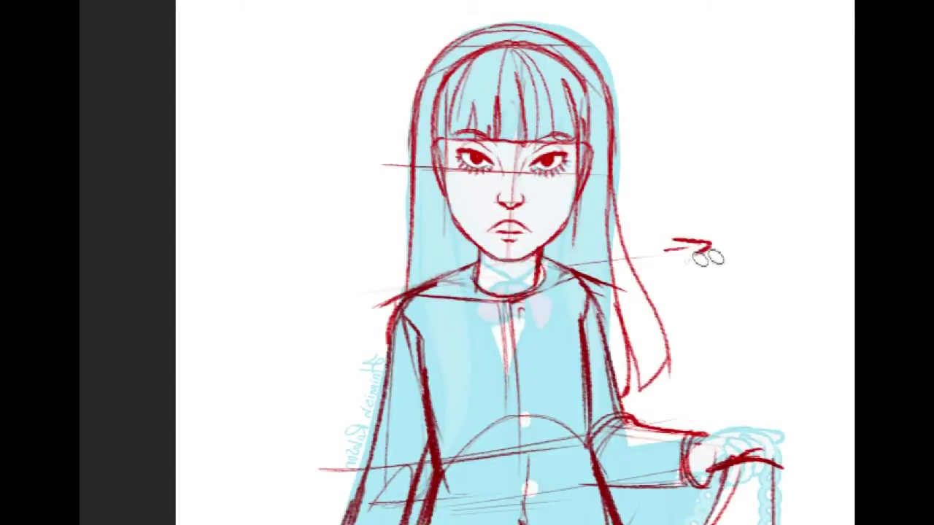
drag(543, 328, 463, 152)
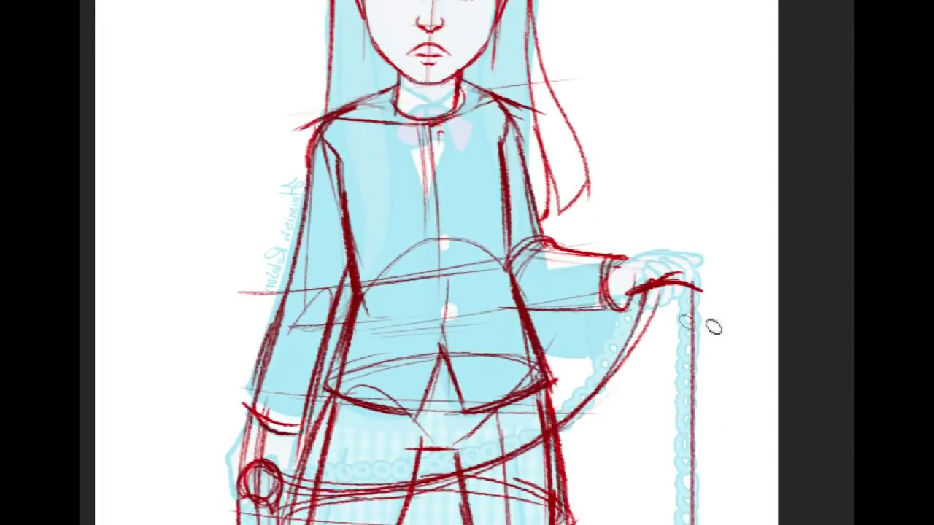
mouse_move(511, 481)
mouse_down()
mouse_move(493, 292)
mouse_move(493, 42)
mouse_move(532, 202)
mouse_up()
scroll(467, 262, up, 6)
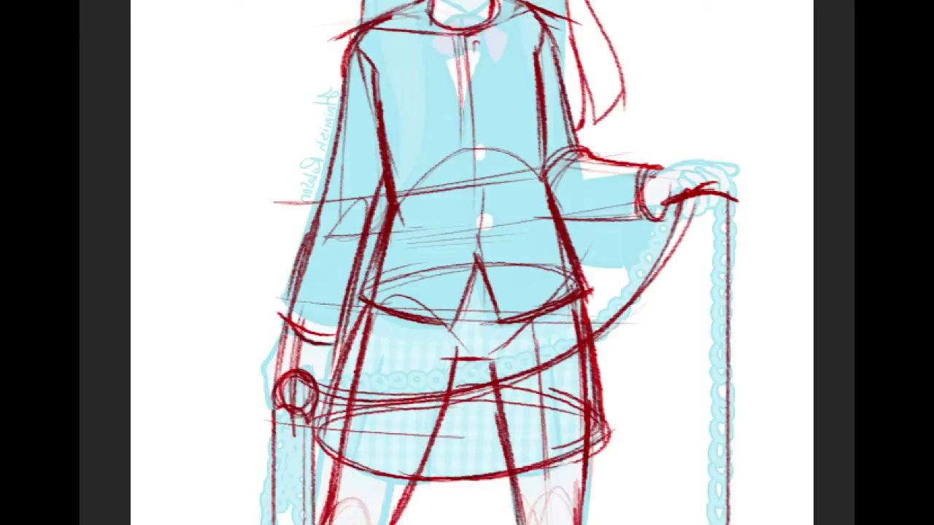
click(777, 157)
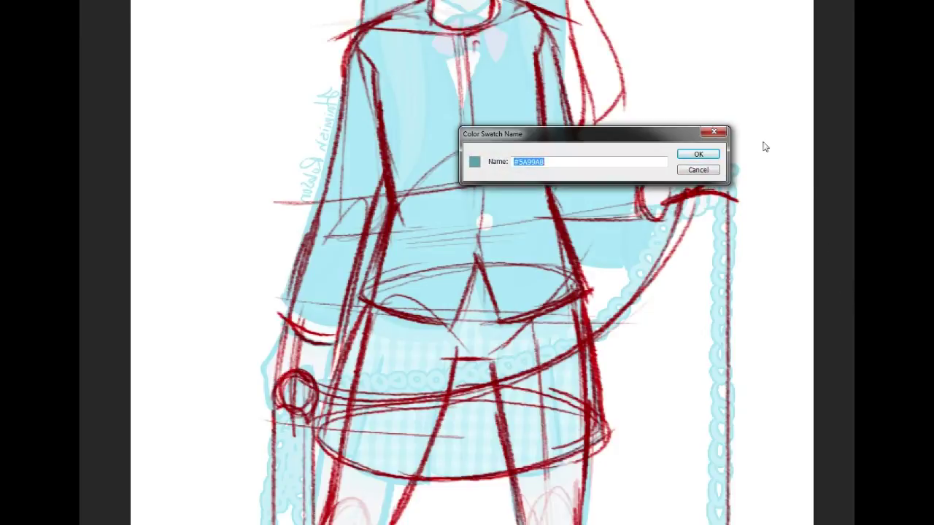
click(698, 155)
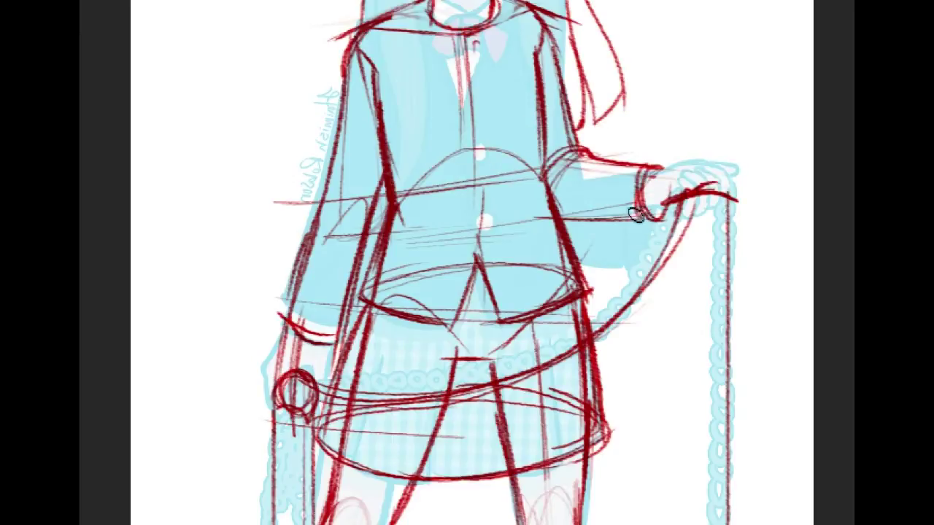
Paint solid teal over the construction lines on the jacket's lower front and the skirt.
mouse_move(411, 191)
mouse_down()
mouse_move(429, 149)
mouse_move(462, 150)
mouse_move(494, 216)
mouse_move(494, 172)
mouse_move(496, 195)
mouse_up()
drag(409, 207, 394, 348)
key(ctrl+z)
mouse_move(399, 299)
mouse_down()
mouse_move(404, 198)
mouse_move(423, 187)
mouse_move(406, 290)
mouse_up()
mouse_move(485, 230)
mouse_down()
mouse_move(511, 288)
mouse_move(558, 292)
mouse_move(524, 270)
mouse_up()
mouse_move(362, 351)
mouse_down()
mouse_move(350, 437)
mouse_move(368, 347)
mouse_move(376, 365)
mouse_move(503, 357)
mouse_move(493, 338)
mouse_move(572, 324)
mouse_move(526, 364)
mouse_up()
key(ctrl+z)
mouse_move(337, 429)
mouse_down()
mouse_move(358, 441)
mouse_move(337, 425)
mouse_move(457, 407)
mouse_move(534, 380)
mouse_move(380, 440)
mouse_move(510, 434)
mouse_move(548, 371)
mouse_move(530, 426)
mouse_up()
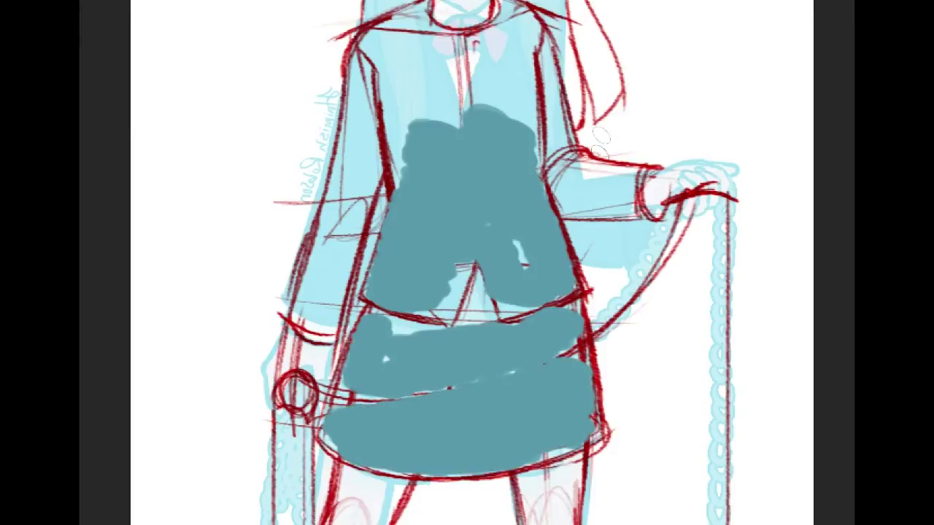
Paint teal over the sketch lines on both hands, the collar and the jacket's upper centre line.
mouse_move(659, 188)
mouse_down()
mouse_move(739, 191)
mouse_move(701, 201)
mouse_up()
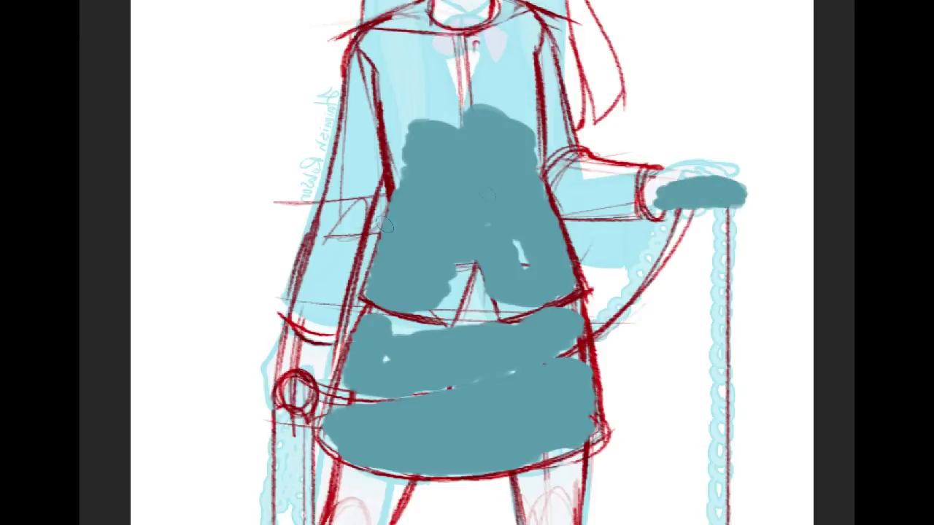
mouse_move(274, 369)
mouse_down()
mouse_move(321, 408)
mouse_move(317, 431)
mouse_up()
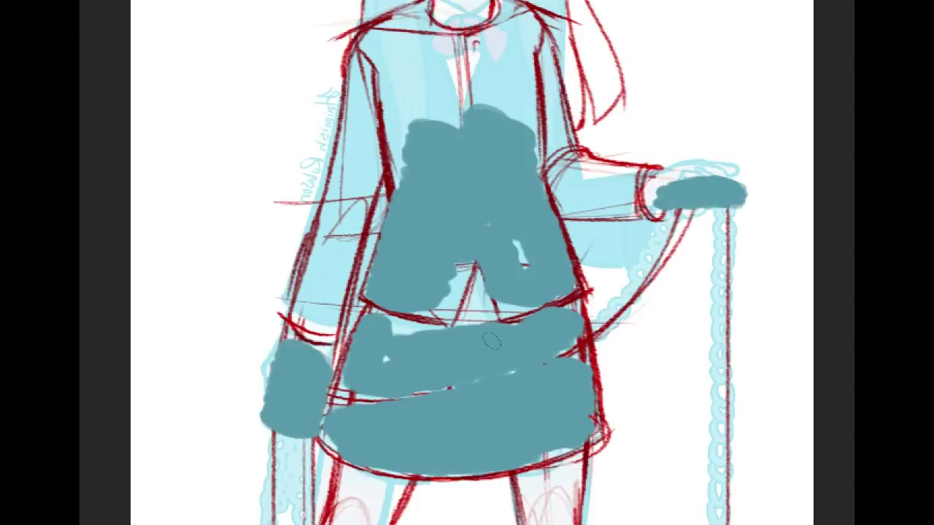
mouse_move(467, 416)
mouse_down()
mouse_move(440, 327)
mouse_move(473, 35)
mouse_move(512, 510)
mouse_up()
mouse_move(466, 219)
mouse_down()
mouse_move(467, 321)
mouse_move(412, 159)
mouse_up()
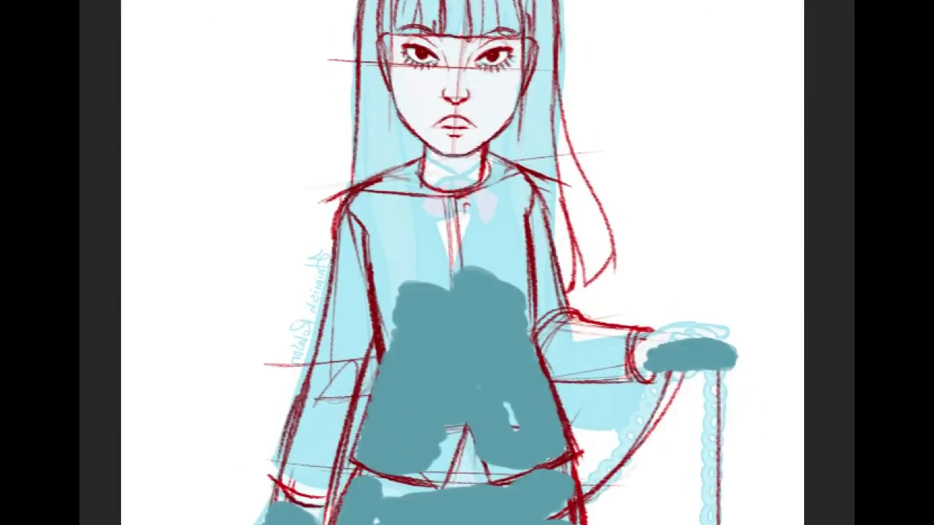
mouse_move(408, 193)
mouse_down()
mouse_move(503, 190)
mouse_move(423, 164)
mouse_move(496, 200)
mouse_move(386, 199)
mouse_move(364, 215)
mouse_up()
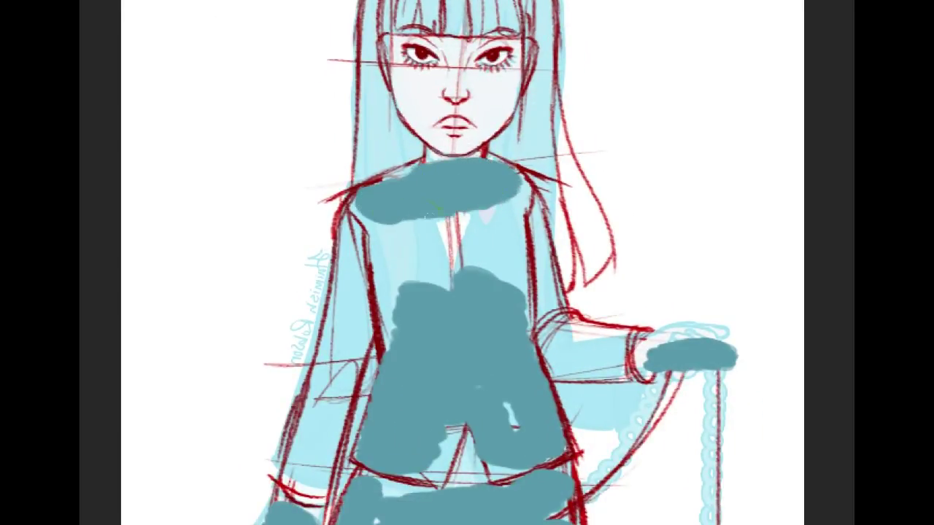
drag(448, 215, 466, 288)
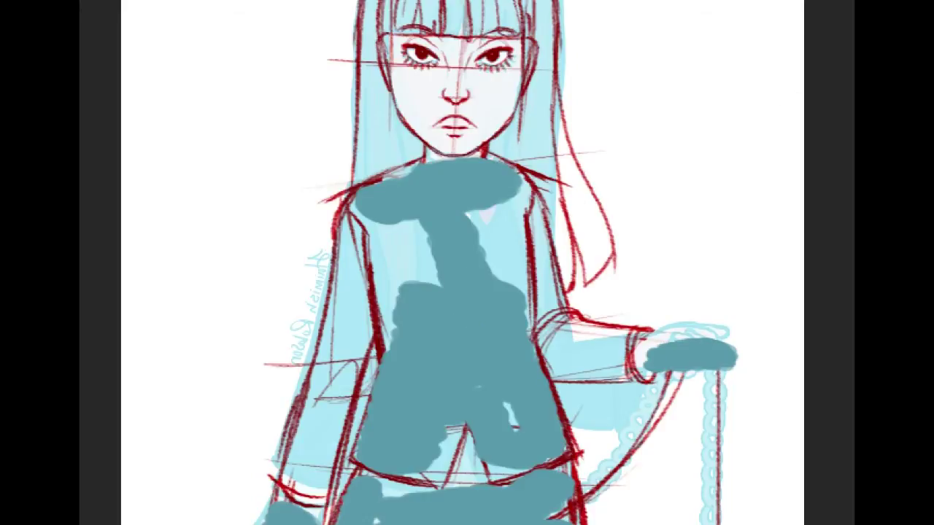
Clip the teal paint to the sketch layer so it recolours only the lines, and lighten it with Hue/Saturation.
key(ctrl+alt+g)
mouse_move(466, 307)
mouse_down()
mouse_move(480, 182)
mouse_move(521, 255)
mouse_move(463, 184)
mouse_up()
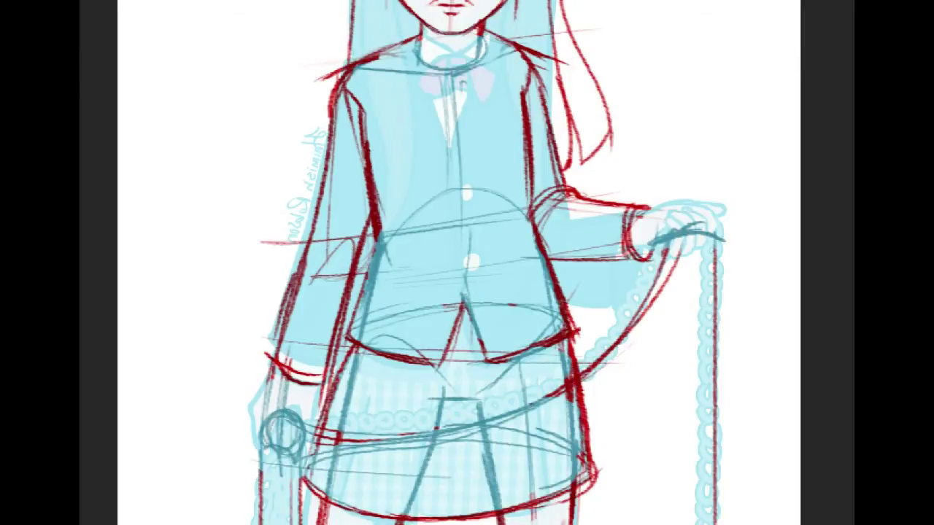
key(ctrl+u)
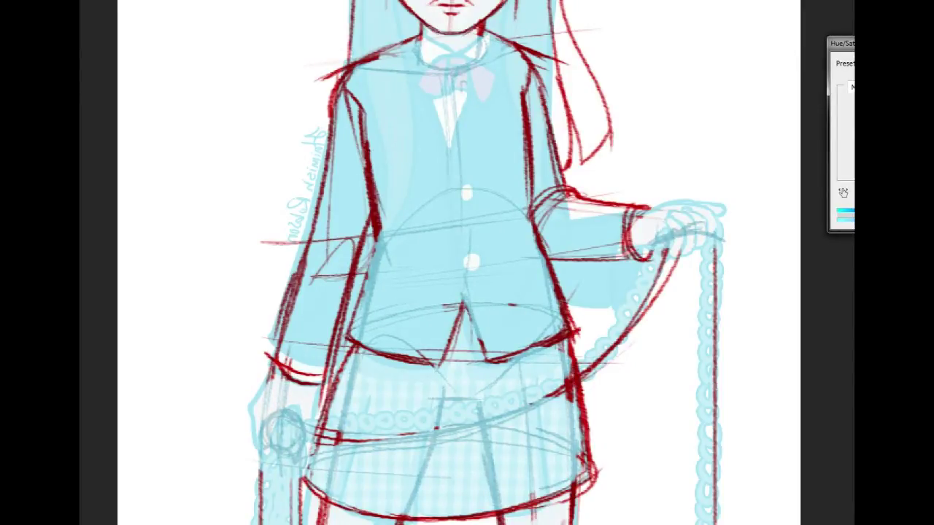
key(Return)
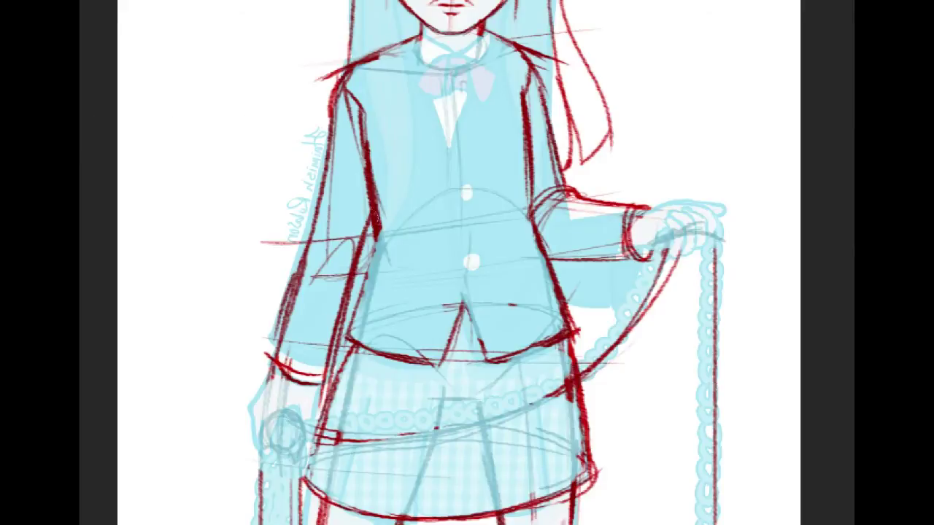
drag(377, 238, 358, 317)
key(ctrl+z)
drag(379, 235, 361, 310)
key(ctrl+z)
Choose the thin rough-edged brush preset and darken the jacket's waist contour and the curved cloth edge crossing the skirt in red.
click(83, 2)
click(146, 252)
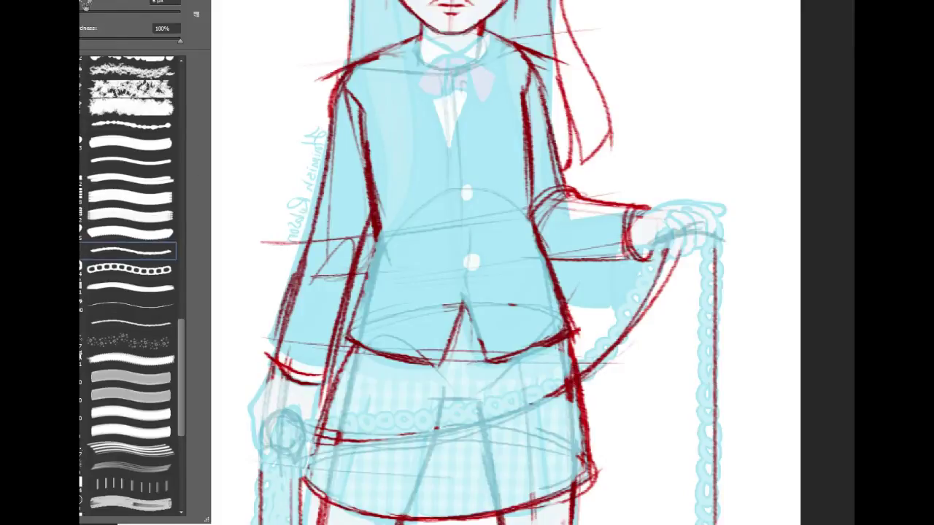
click(365, 232)
drag(379, 232, 355, 320)
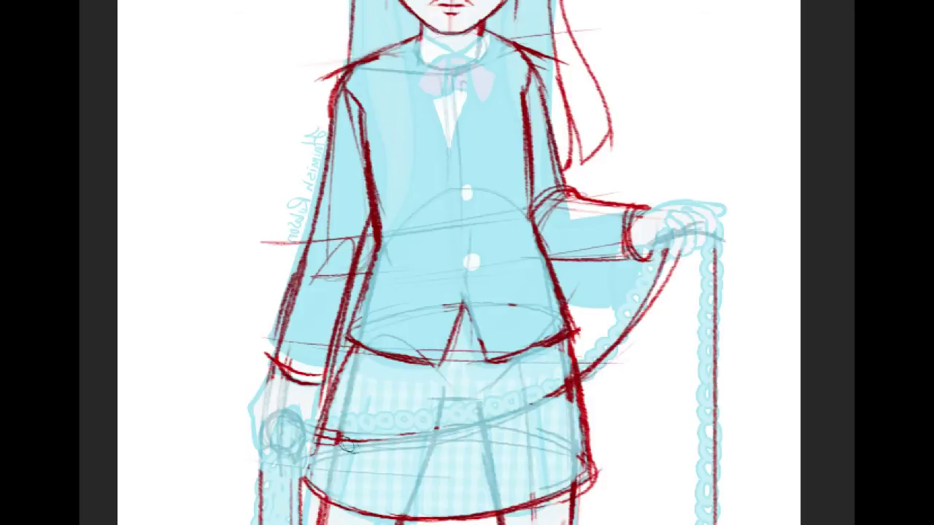
mouse_move(379, 443)
mouse_down()
mouse_move(549, 393)
mouse_move(544, 382)
mouse_up()
Sketch the collar's upper edge around the neck and hatch the shadow beneath the chin.
mouse_move(467, 292)
mouse_down()
mouse_move(458, 142)
mouse_move(479, 174)
mouse_move(480, 204)
mouse_move(496, 82)
mouse_move(499, 341)
mouse_up()
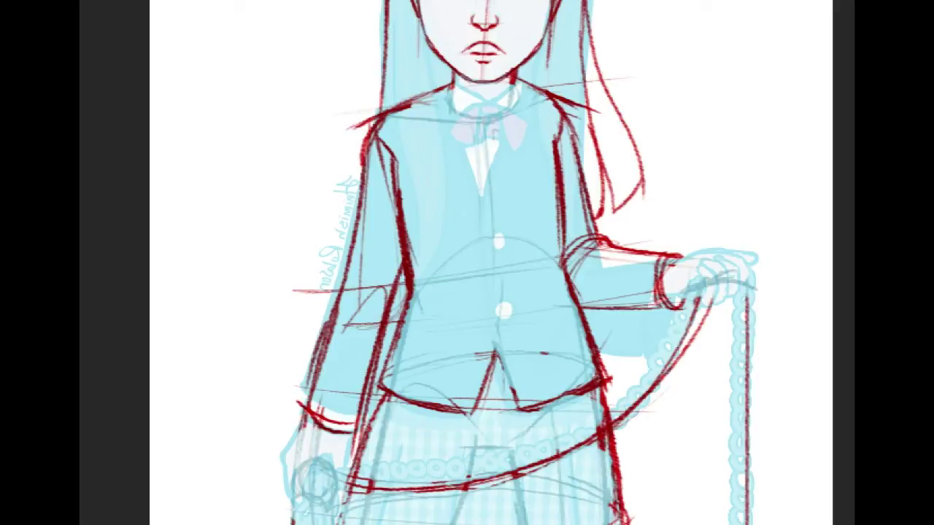
drag(747, 116, 774, 218)
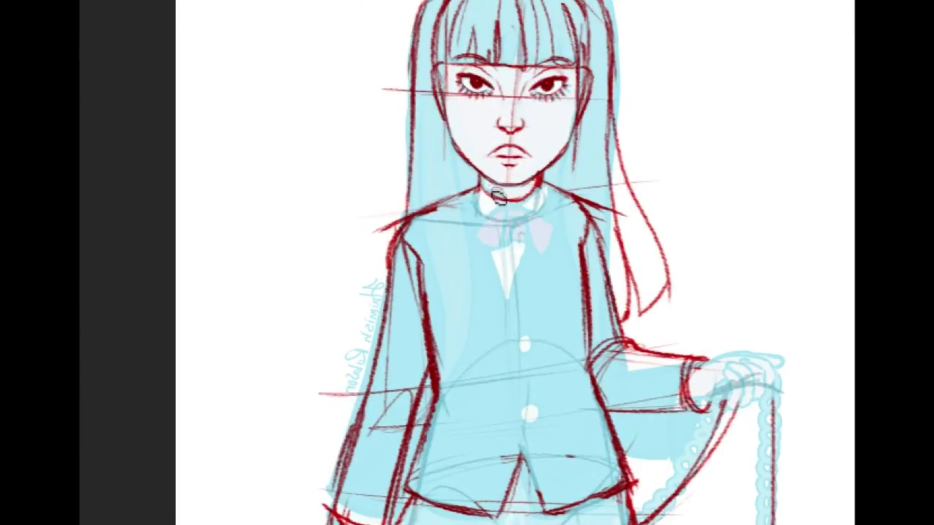
drag(476, 184, 475, 252)
key(ctrl+z)
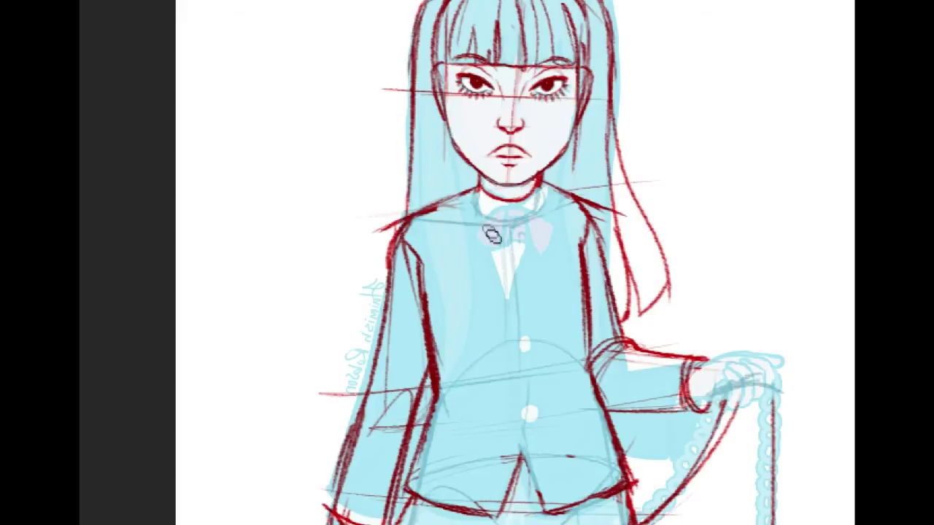
drag(477, 188, 485, 245)
key(ctrl+z)
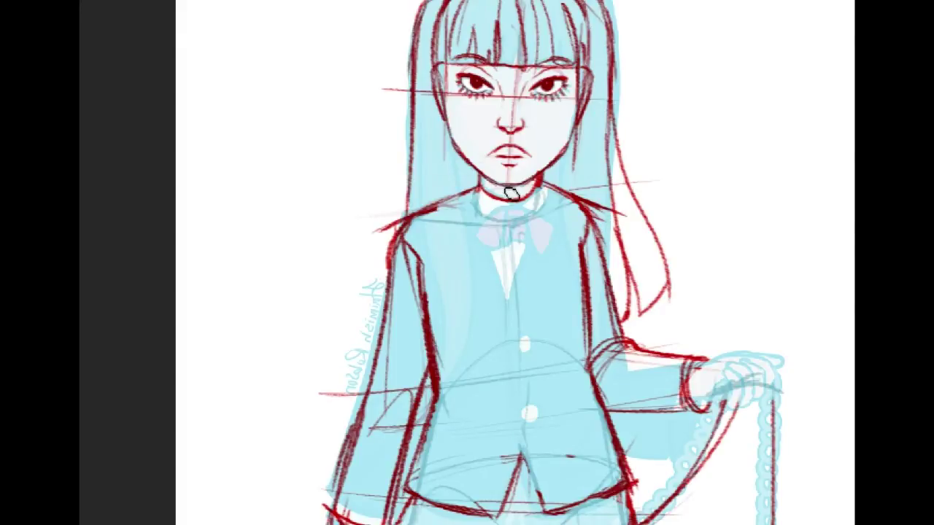
drag(512, 196, 532, 198)
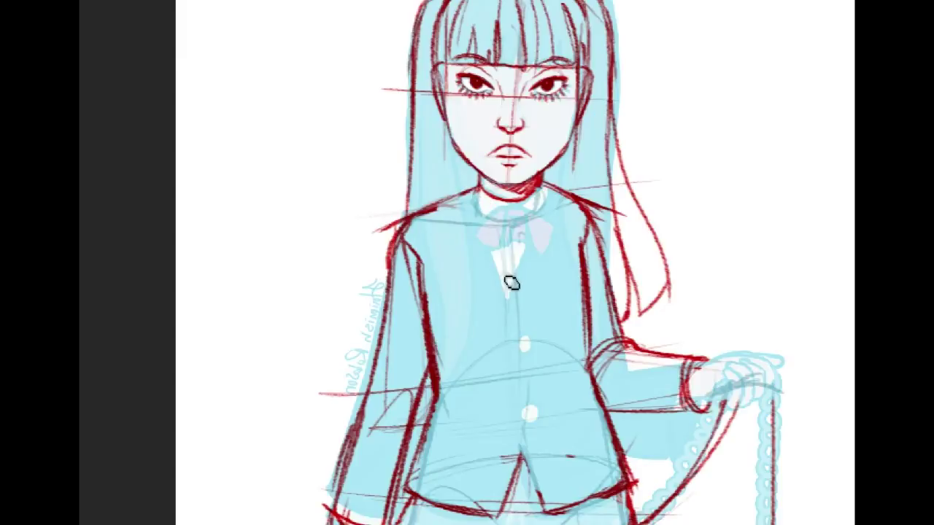
drag(476, 195, 527, 329)
drag(540, 181, 528, 327)
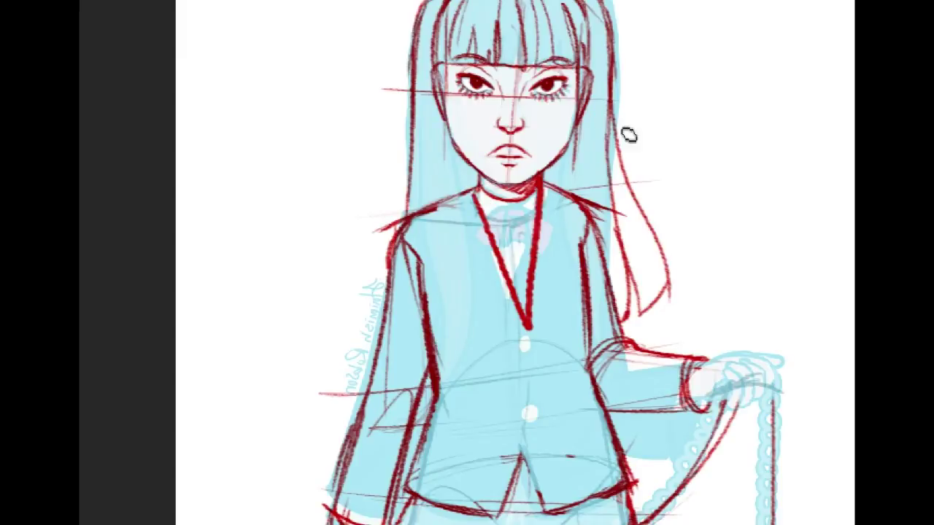
key(ctrl+z)
mouse_move(477, 192)
mouse_down()
mouse_move(546, 175)
mouse_move(544, 167)
mouse_up()
key(ctrl+z)
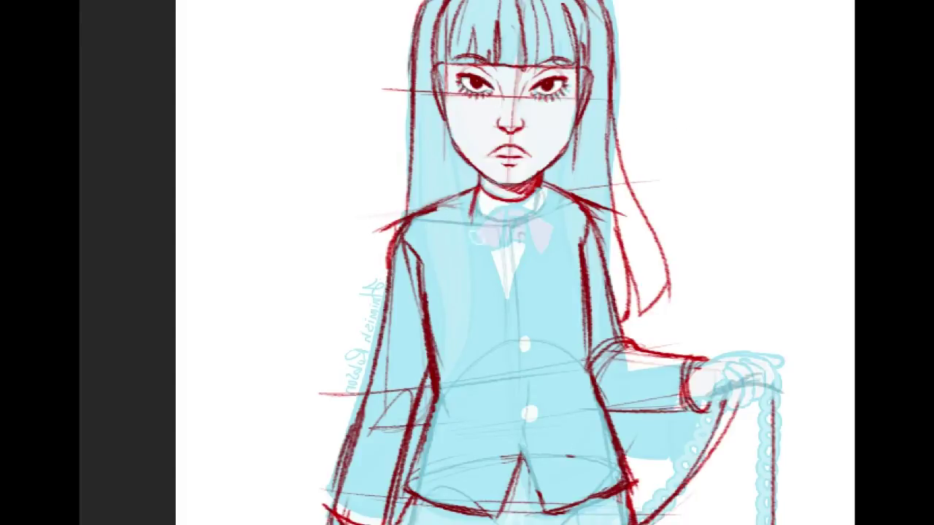
Draw the jacket's V-shaped neckline from both sides of the neck to a point on the chest and thicken both edges.
drag(482, 232, 519, 301)
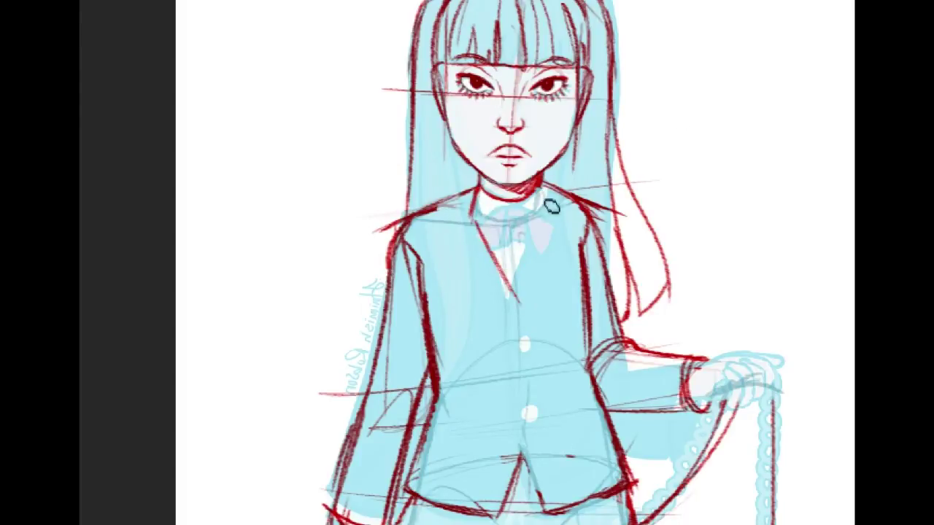
drag(549, 216, 523, 306)
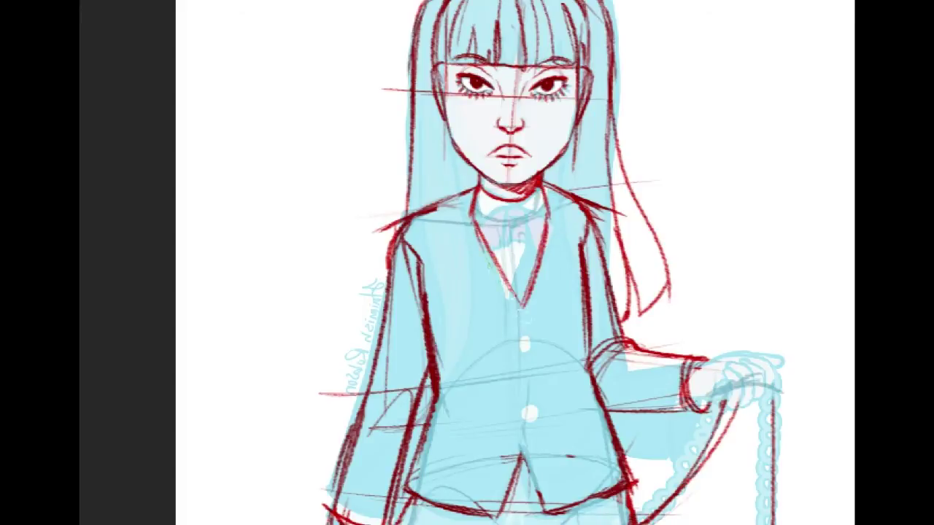
drag(545, 223, 522, 313)
mouse_move(474, 212)
mouse_down()
mouse_move(493, 268)
mouse_move(521, 306)
mouse_up()
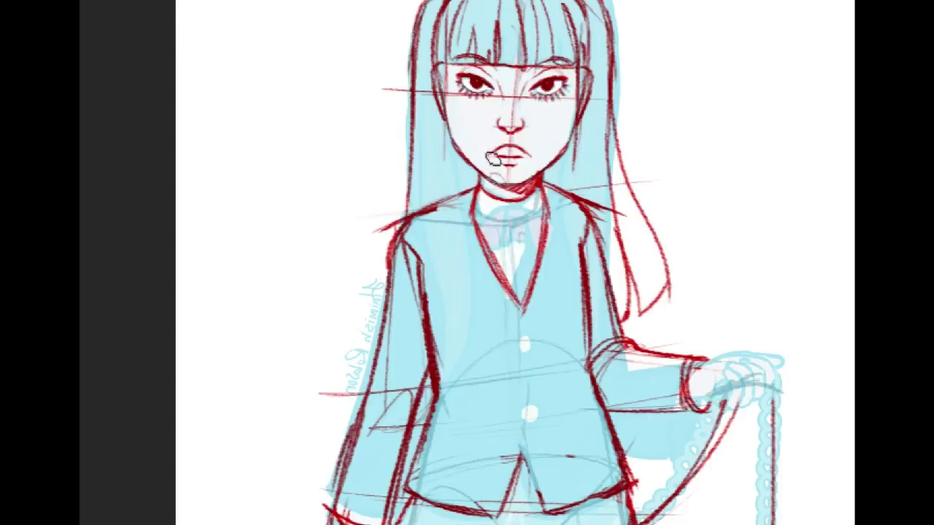
Sketch the shirt collar's two pointed flaps inside the V neckline.
mouse_move(484, 198)
mouse_down()
mouse_move(511, 240)
mouse_move(519, 209)
mouse_move(483, 198)
mouse_move(489, 234)
mouse_move(518, 205)
mouse_move(497, 233)
mouse_up()
key(ctrl+z)
mouse_move(498, 233)
mouse_down()
mouse_move(535, 213)
mouse_move(521, 210)
mouse_move(539, 241)
mouse_move(547, 210)
mouse_up()
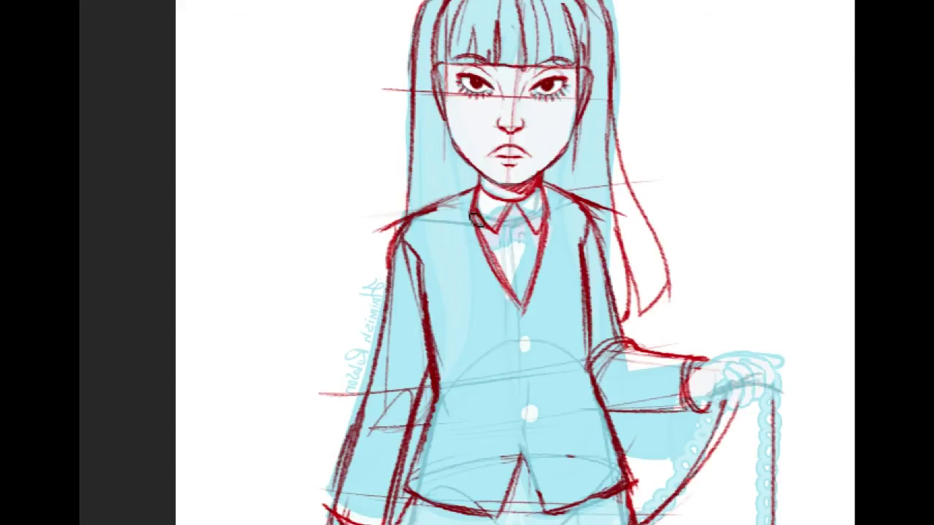
Try to sketch notched, rounded lapels on both sides of the jacket's V neckline, and undo them.
mouse_move(486, 301)
mouse_down()
mouse_move(421, 203)
mouse_move(456, 180)
mouse_up()
key(ctrl+z)
mouse_move(546, 312)
mouse_down()
mouse_move(578, 188)
mouse_move(562, 174)
mouse_move(587, 182)
mouse_up()
key(ctrl+z)
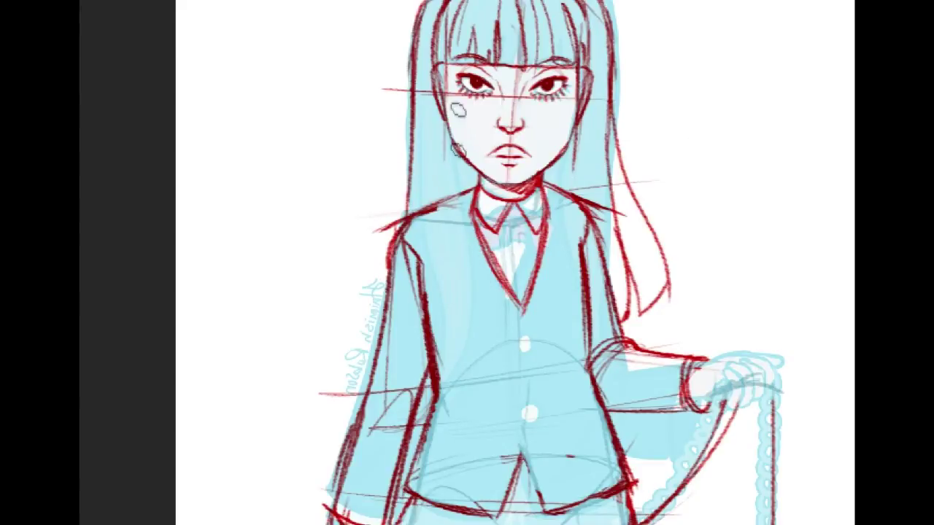
mouse_move(470, 237)
mouse_down()
mouse_move(446, 252)
mouse_move(532, 315)
mouse_up()
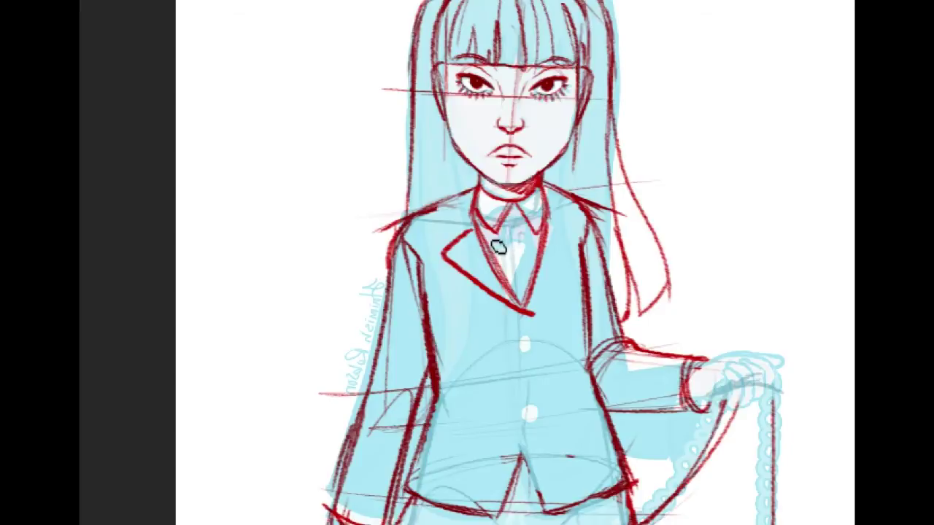
key(ctrl+z)
mouse_move(469, 237)
mouse_down()
mouse_move(497, 313)
mouse_move(523, 318)
mouse_up()
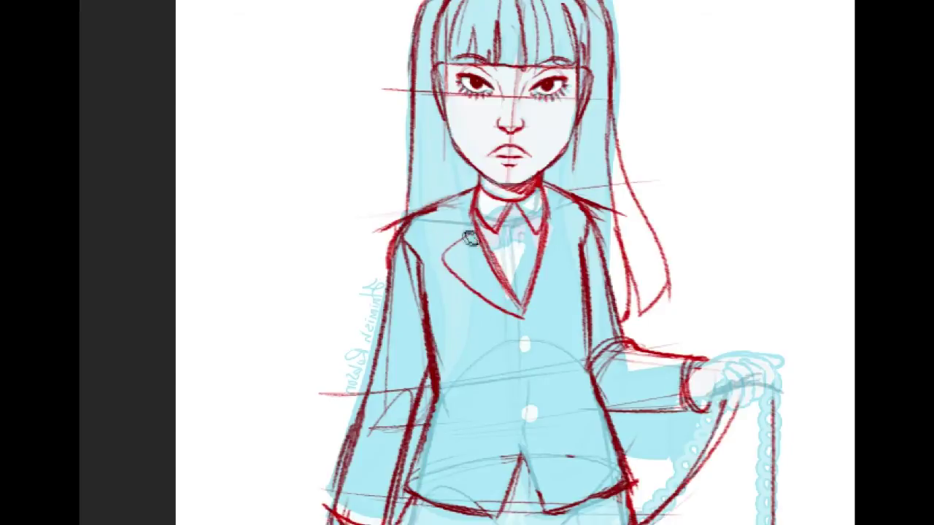
drag(472, 241, 481, 181)
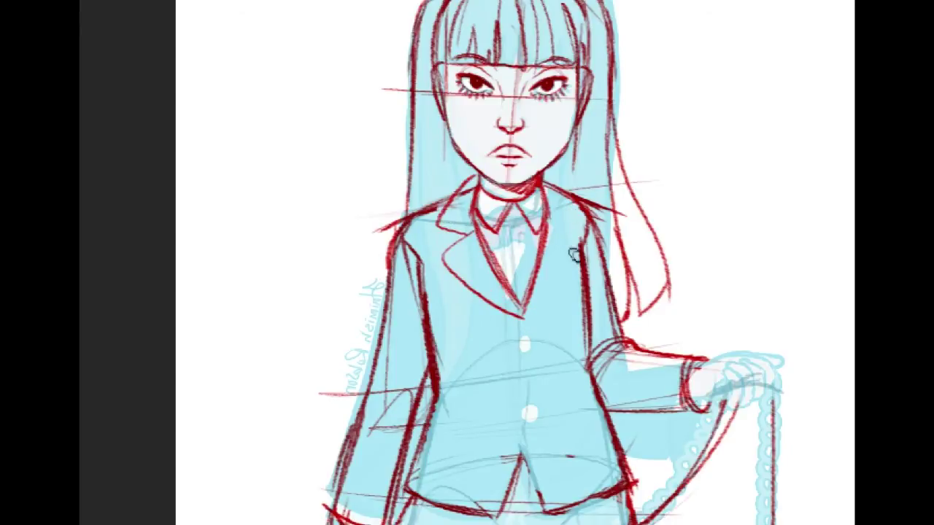
mouse_move(576, 244)
mouse_down()
mouse_move(581, 277)
mouse_move(524, 316)
mouse_up()
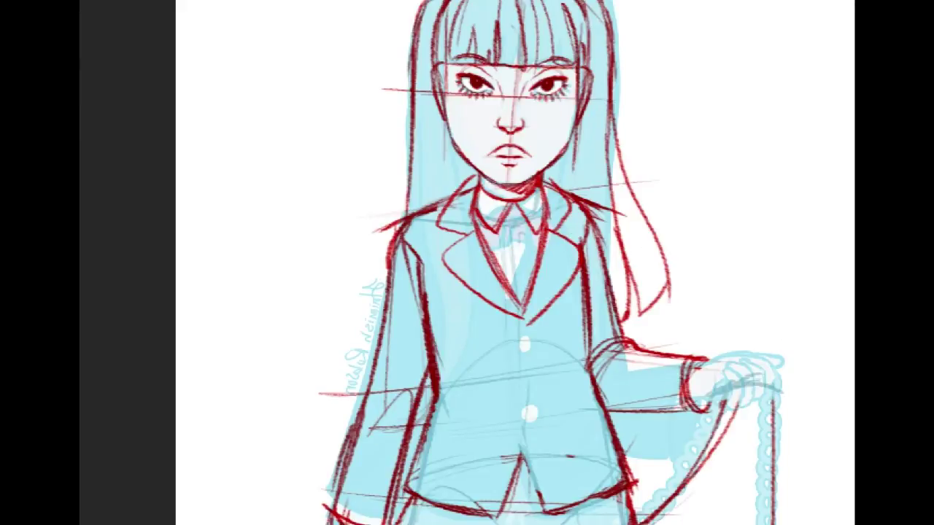
key(ctrl+z)
key(ctrl+z)
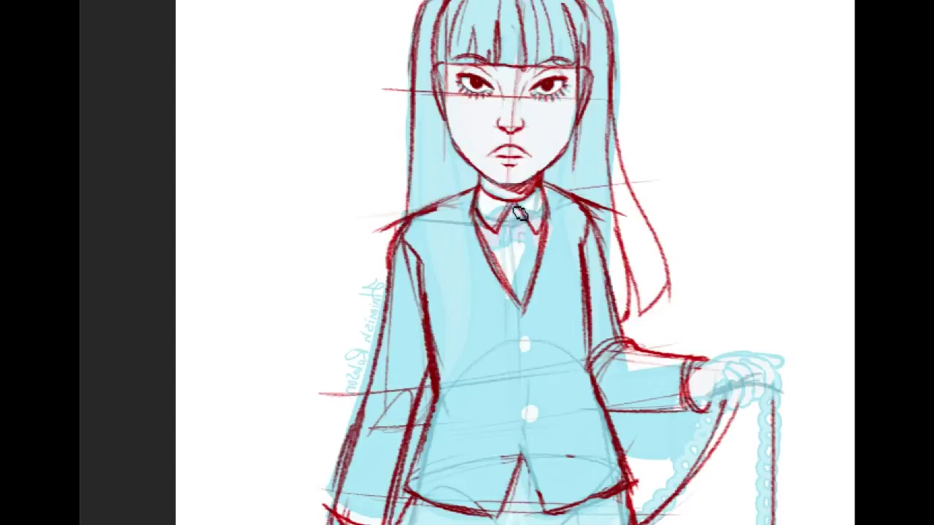
Sketch a bow tie with two hanging tails over the collar, clear of underlying lines, with fold marks in its loops.
mouse_move(476, 222)
mouse_down()
mouse_move(484, 255)
mouse_move(529, 213)
mouse_move(563, 226)
mouse_move(561, 263)
mouse_move(516, 231)
mouse_move(513, 247)
mouse_move(526, 240)
mouse_move(523, 273)
mouse_move(549, 293)
mouse_move(558, 250)
mouse_up()
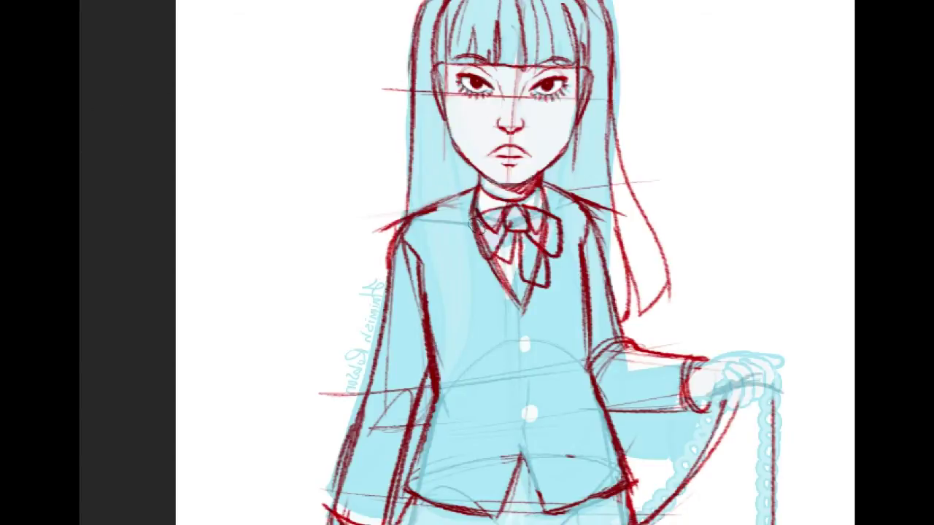
drag(478, 221, 483, 244)
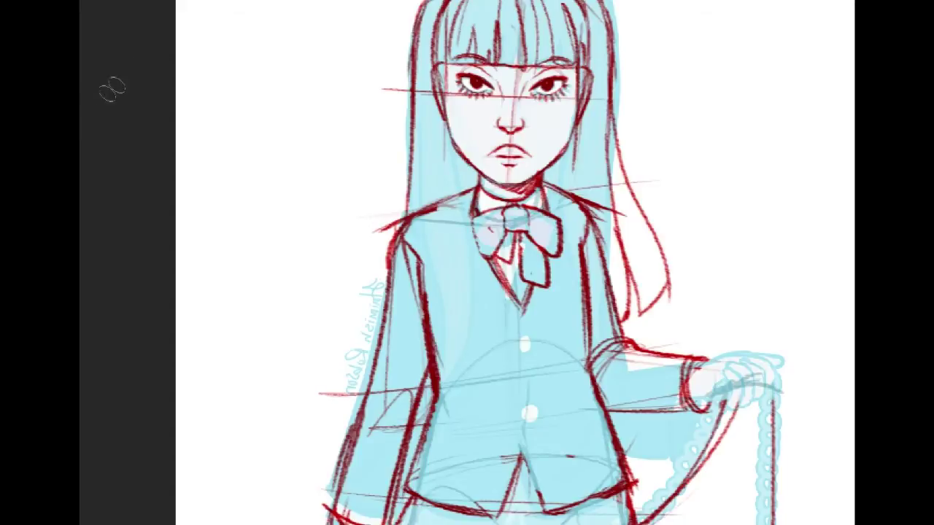
drag(473, 221, 486, 259)
drag(505, 220, 487, 233)
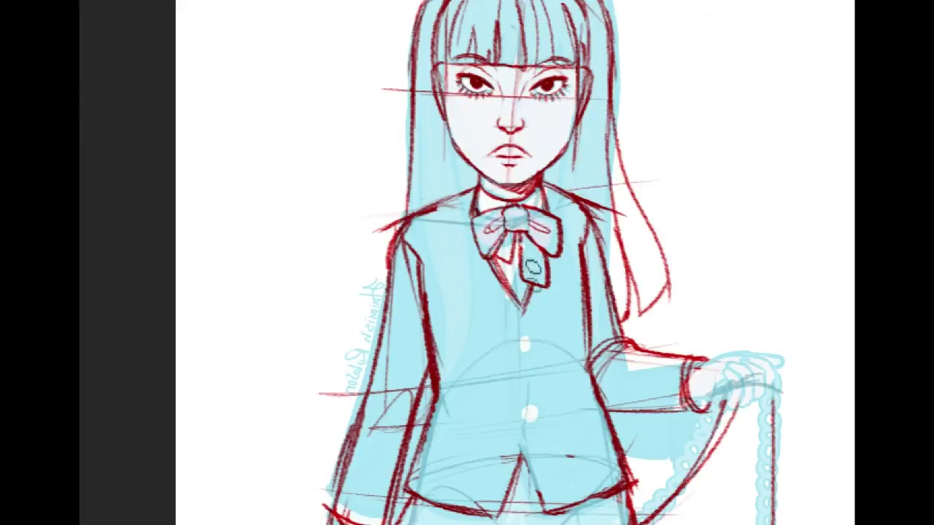
Draw the jacket's front closing edge from the V neckline's point down to the split hem.
drag(681, 350, 678, 295)
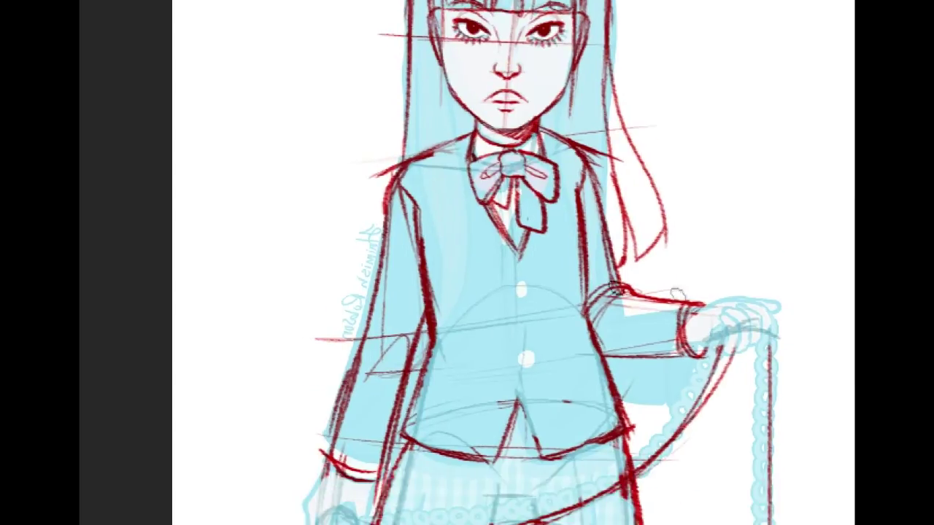
drag(520, 258, 527, 392)
key(ctrl+z)
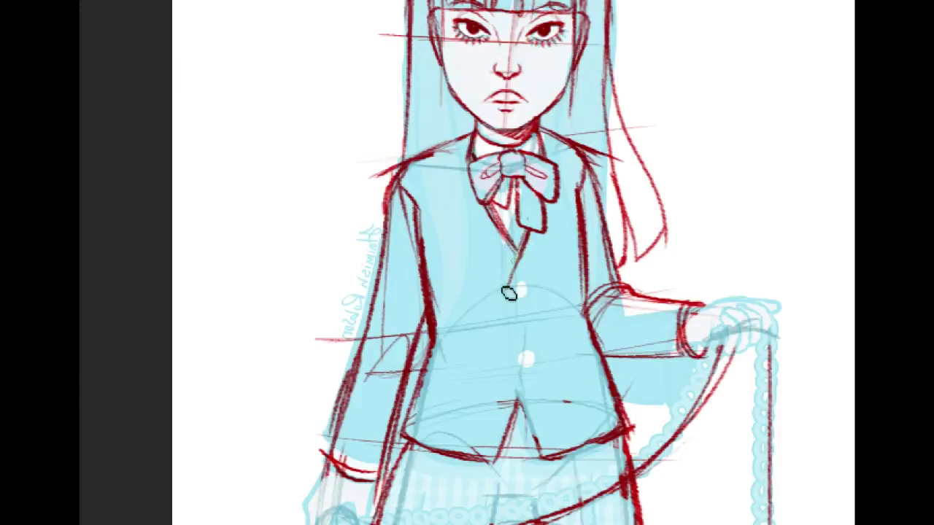
mouse_move(517, 264)
mouse_down()
mouse_move(513, 362)
mouse_move(524, 267)
mouse_move(520, 405)
mouse_up()
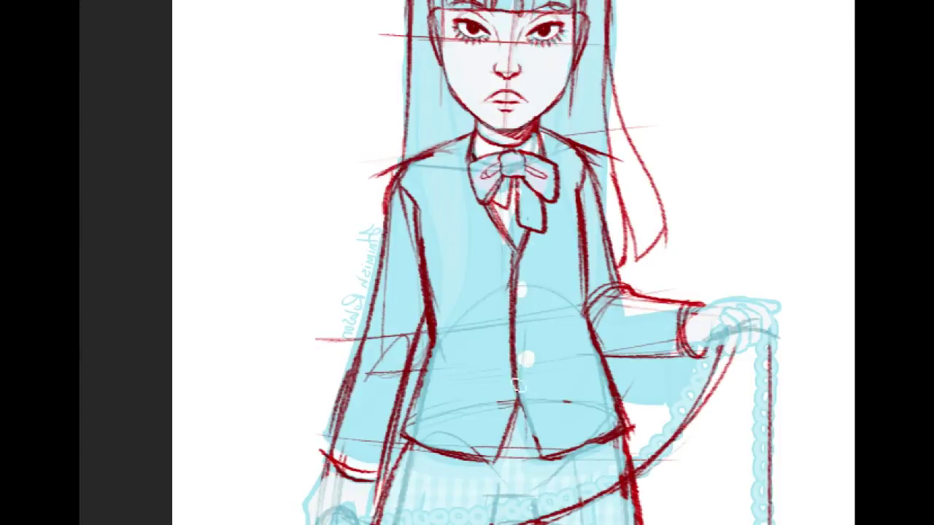
mouse_move(516, 365)
mouse_down()
mouse_move(517, 401)
mouse_move(544, 460)
mouse_up()
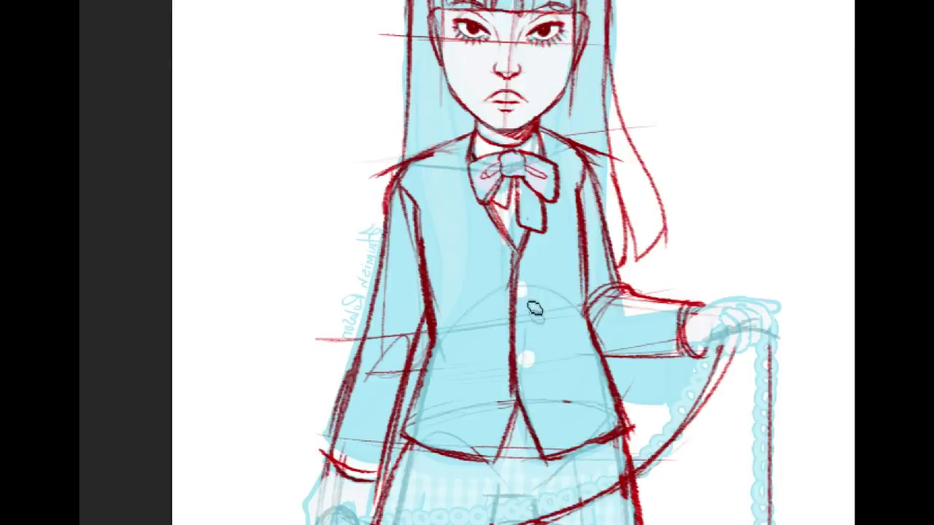
Draw two round buttons beside the jacket's closing edge, one near the waist and one just below the neckline.
drag(534, 373, 531, 373)
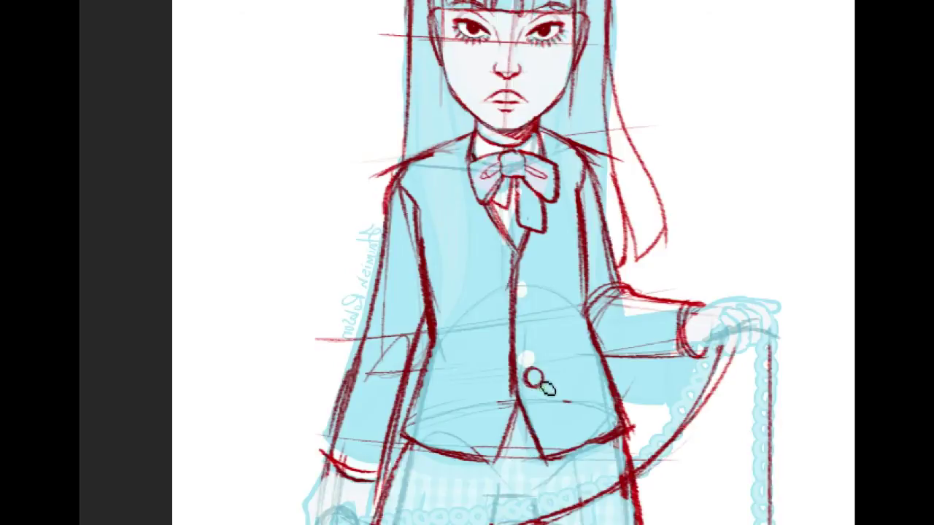
mouse_move(538, 385)
mouse_down()
mouse_move(585, 410)
mouse_move(589, 432)
mouse_up()
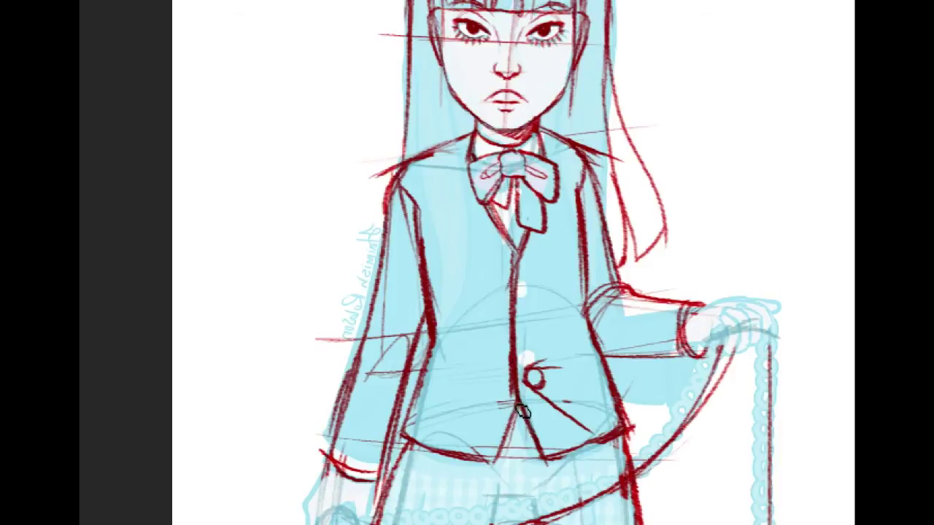
mouse_move(532, 332)
mouse_down()
mouse_move(521, 342)
mouse_move(534, 335)
mouse_move(616, 475)
mouse_up()
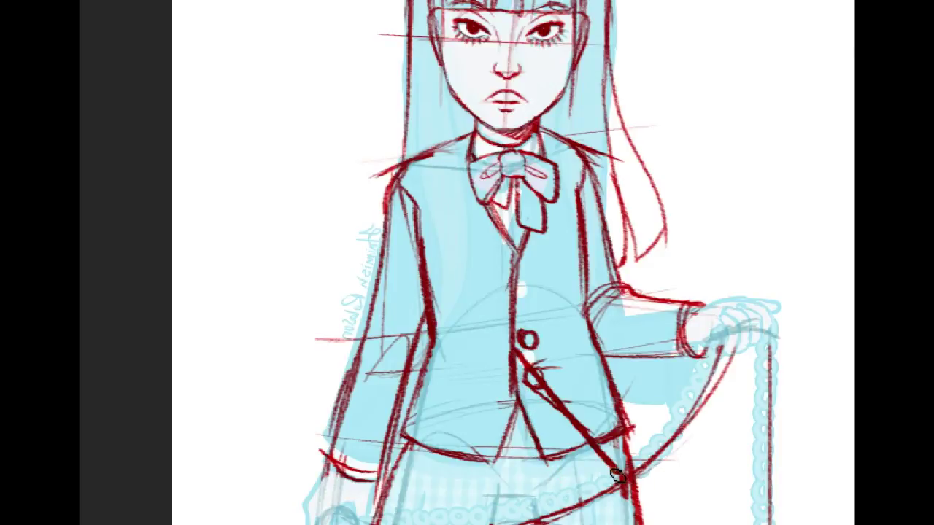
key(ctrl+z)
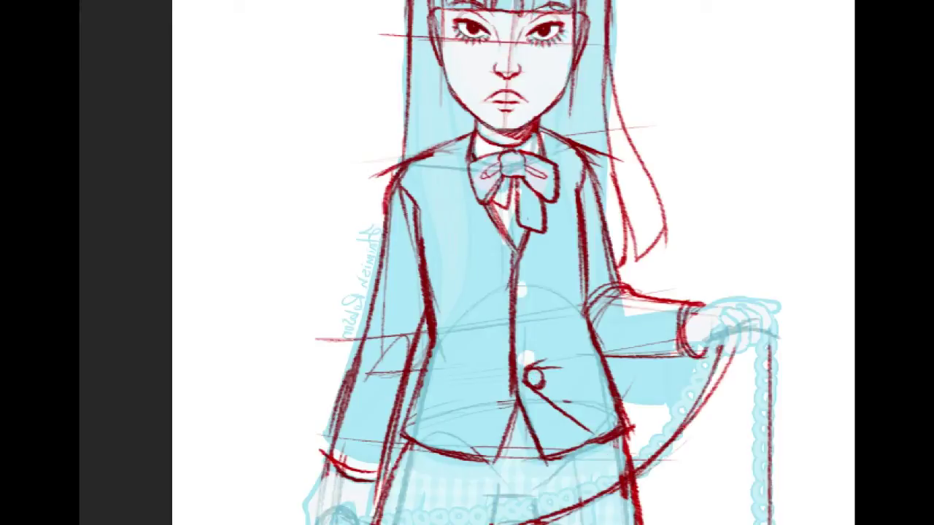
key(ctrl+z)
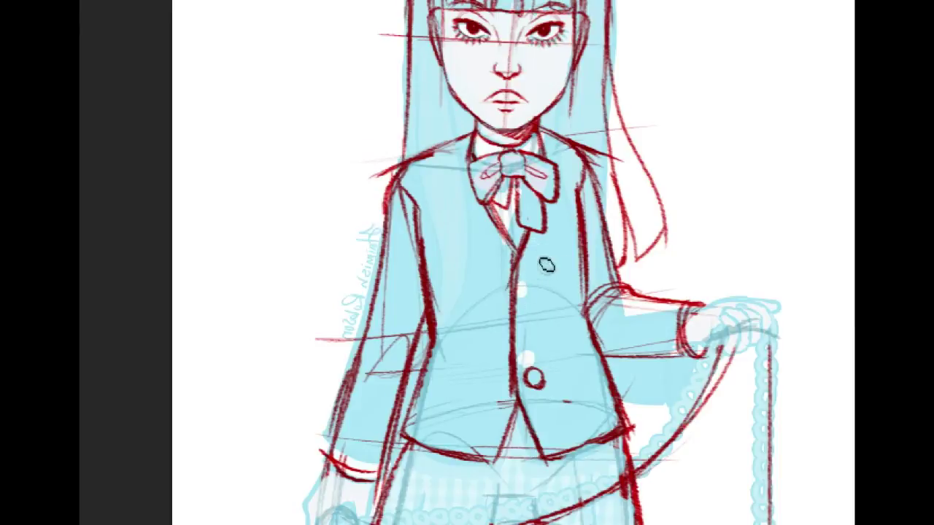
drag(531, 270, 530, 267)
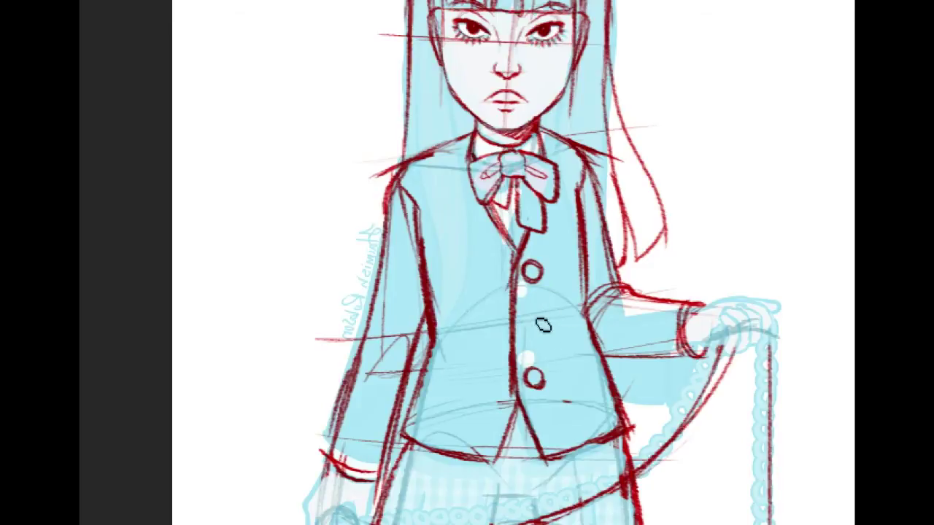
Sketch crescent-shaped fabric folds across the jacket between the two buttons and fill them with hatching.
mouse_move(498, 322)
mouse_down()
mouse_move(561, 319)
mouse_move(534, 314)
mouse_up()
drag(458, 337, 572, 330)
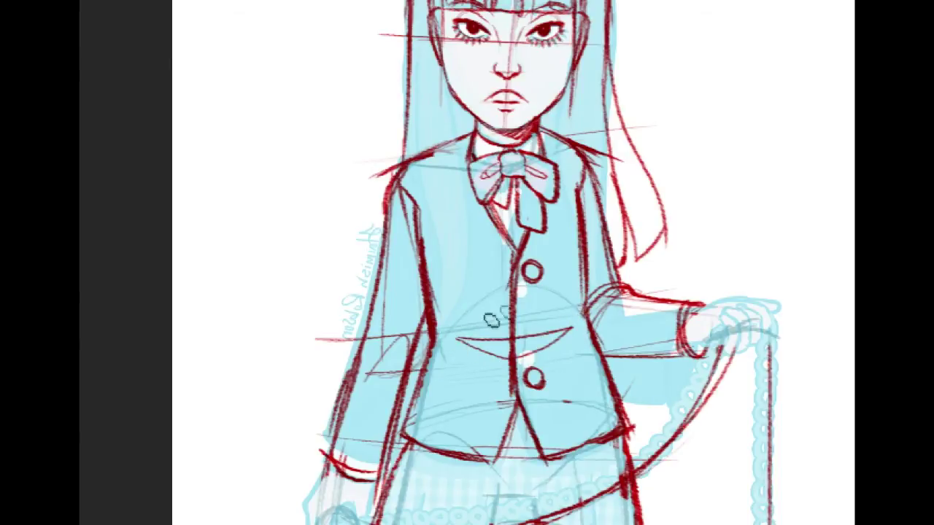
drag(515, 321, 569, 308)
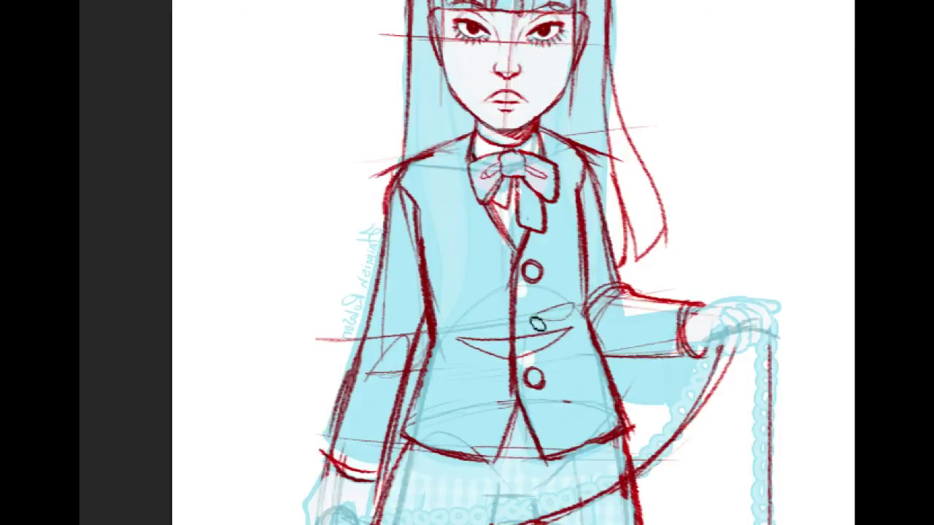
mouse_move(479, 339)
mouse_down()
mouse_move(533, 341)
mouse_move(539, 355)
mouse_move(560, 347)
mouse_move(577, 329)
mouse_move(544, 316)
mouse_move(566, 320)
mouse_up()
mouse_move(473, 232)
mouse_down()
mouse_move(476, 183)
mouse_move(475, 235)
mouse_up()
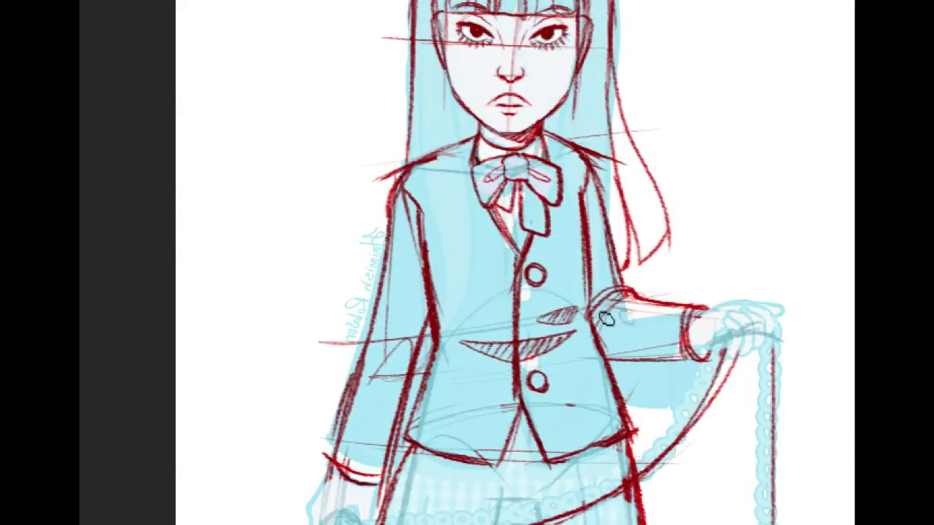
Sketch a slanted fold line across the elbow of the hanging arm's sleeve, and undo the extra line below the shoulder.
drag(436, 320, 359, 366)
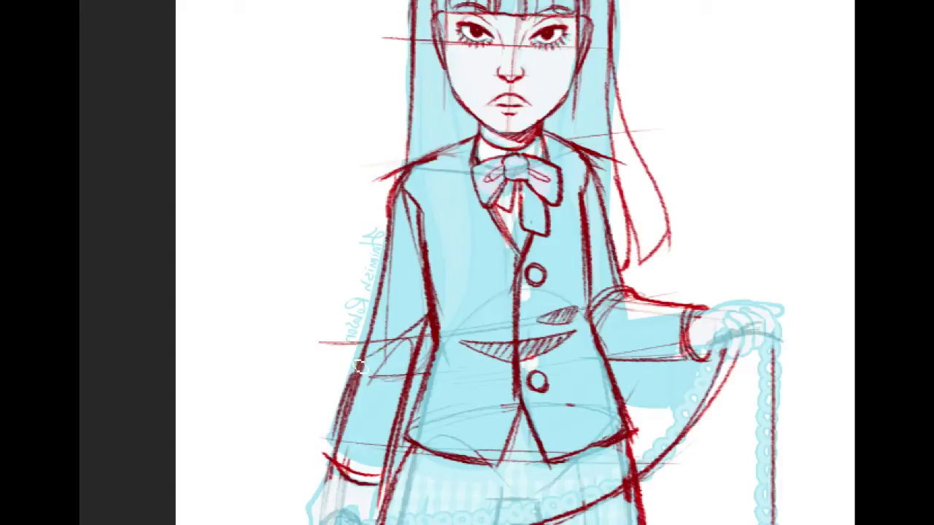
drag(390, 222, 421, 244)
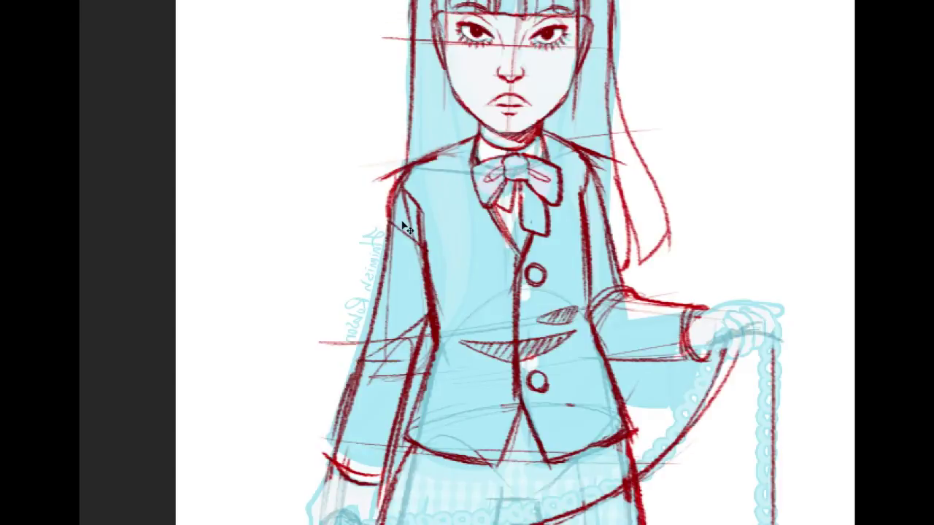
key(ctrl+z)
key(ctrl+z)
Erase the red curve along the bottom hem of the skirt.
scroll(511, 292, down, 5)
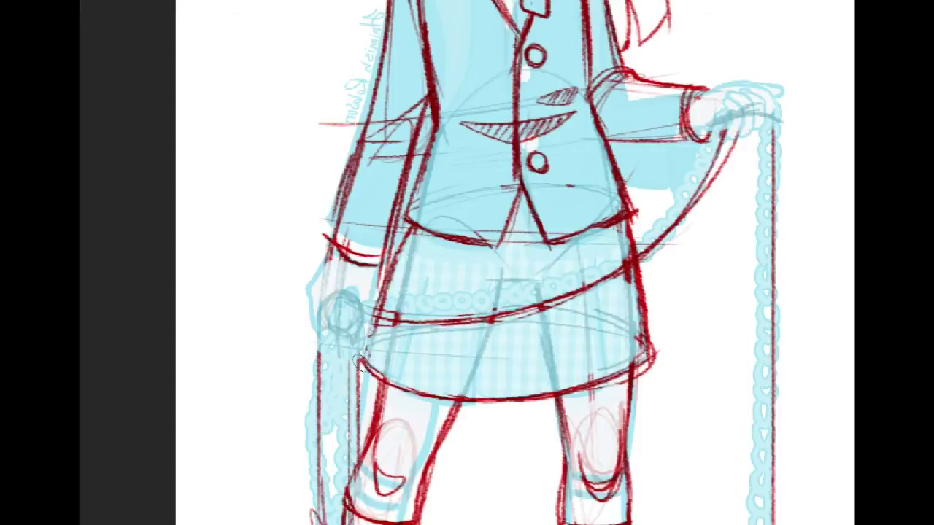
mouse_move(359, 365)
mouse_down()
mouse_move(423, 398)
mouse_move(521, 403)
mouse_move(627, 372)
mouse_move(644, 344)
mouse_up()
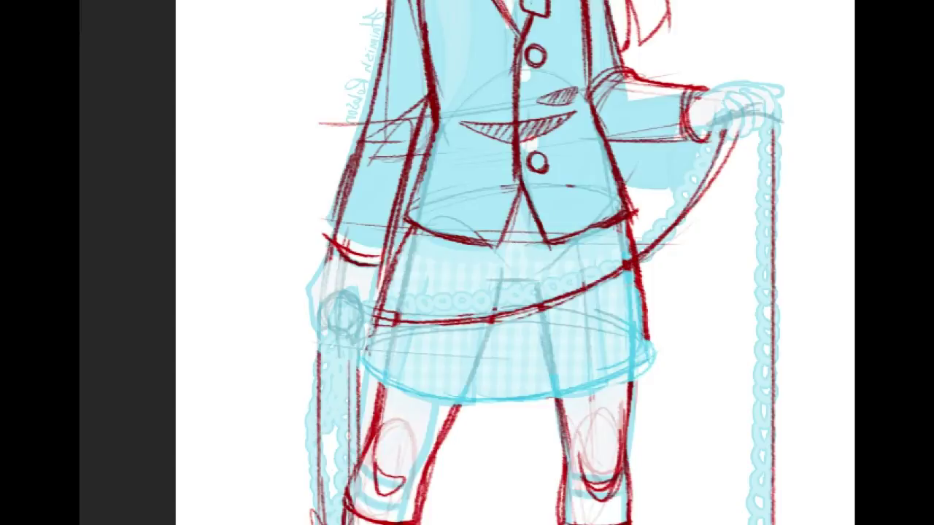
drag(496, 336, 456, 193)
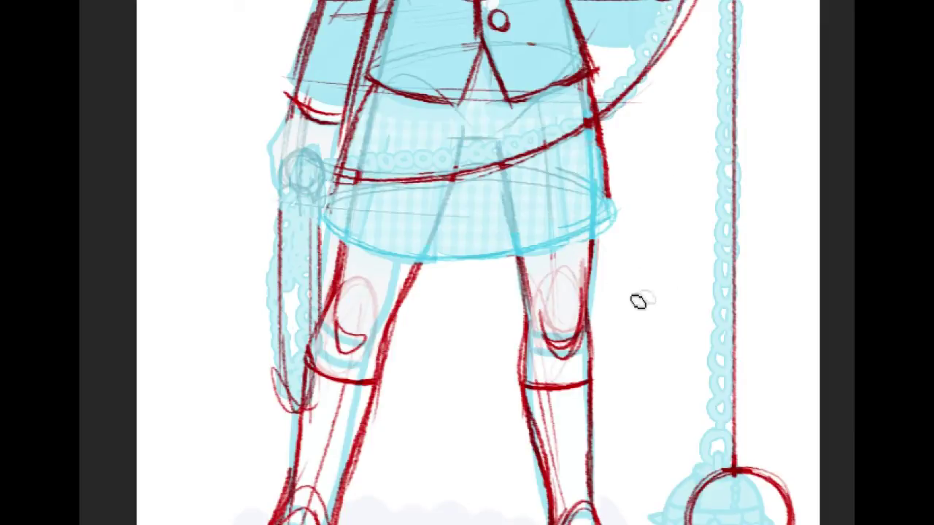
mouse_move(661, 287)
mouse_down()
mouse_move(628, 290)
mouse_move(691, 231)
mouse_move(684, 263)
mouse_move(742, 223)
mouse_move(765, 202)
mouse_move(724, 204)
mouse_move(796, 149)
mouse_up()
key(ctrl+z)
mouse_move(652, 305)
mouse_down()
mouse_move(609, 295)
mouse_move(672, 253)
mouse_move(712, 265)
mouse_move(688, 213)
mouse_move(773, 196)
mouse_move(801, 217)
mouse_move(815, 176)
mouse_up()
key(ctrl+z)
mouse_move(673, 327)
mouse_down()
mouse_move(628, 310)
mouse_move(697, 284)
mouse_move(747, 243)
mouse_move(803, 210)
mouse_up()
key(ctrl+z)
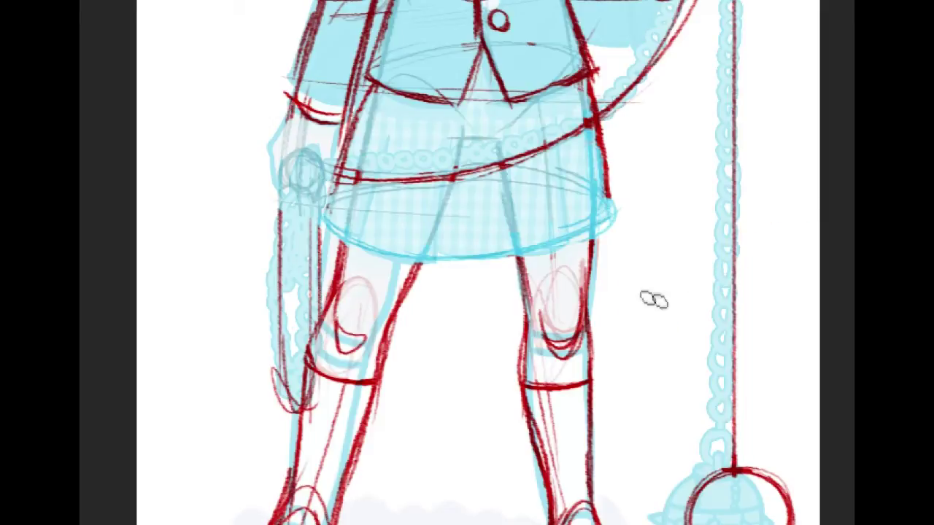
Draw a winding practice curve in the blank area beside the legs and add straight fold lines rising from its outer bends.
mouse_move(699, 329)
mouse_down()
mouse_move(682, 288)
mouse_move(706, 282)
mouse_move(677, 251)
mouse_move(757, 214)
mouse_move(789, 216)
mouse_move(793, 188)
mouse_up()
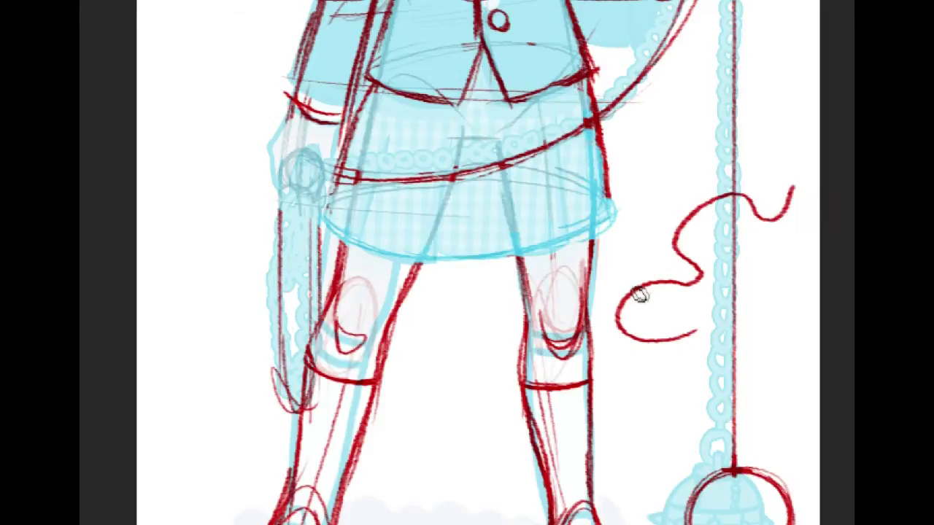
drag(623, 297, 682, 190)
drag(676, 234, 694, 180)
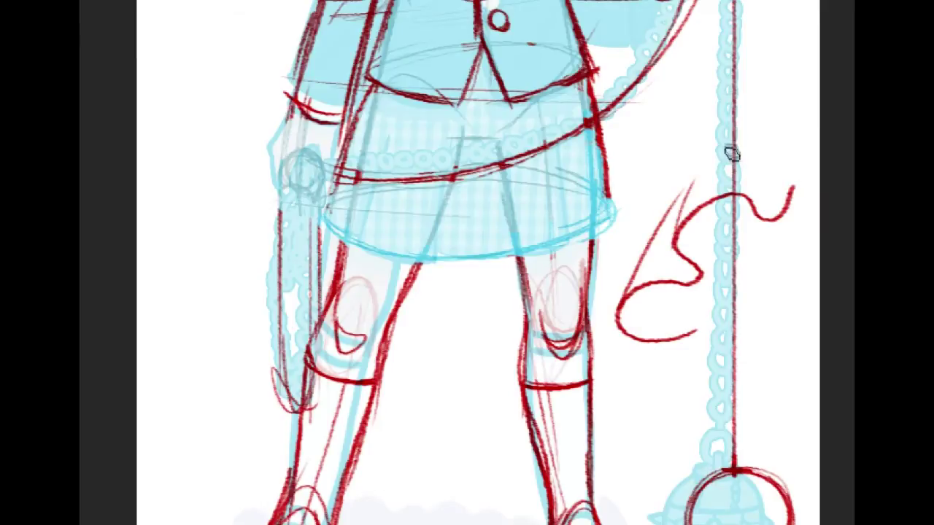
drag(750, 204, 726, 161)
drag(795, 186, 746, 152)
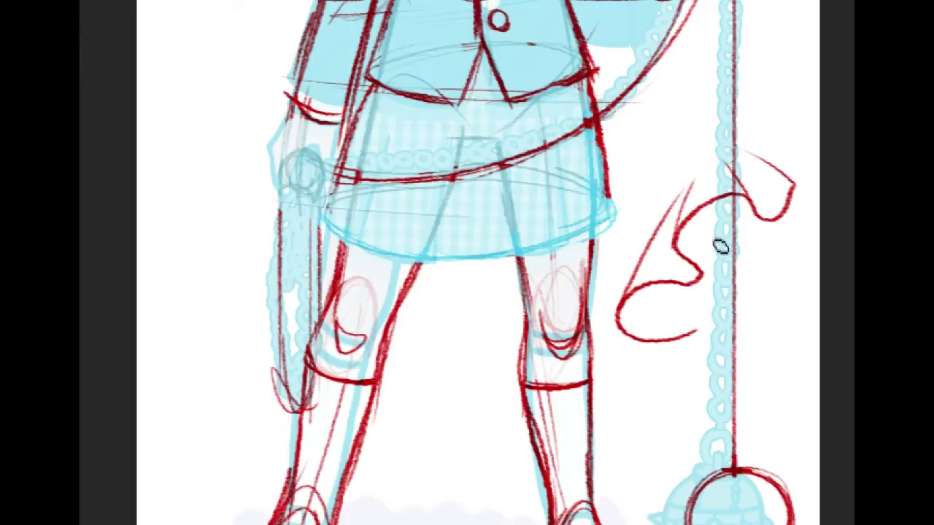
Extend the practice curve downward with another bend and add the short inner edges of its folds.
mouse_move(689, 334)
mouse_down()
mouse_move(704, 385)
mouse_move(632, 379)
mouse_move(707, 387)
mouse_move(661, 337)
mouse_move(691, 345)
mouse_move(654, 366)
mouse_move(692, 344)
mouse_move(646, 371)
mouse_up()
key(ctrl+z)
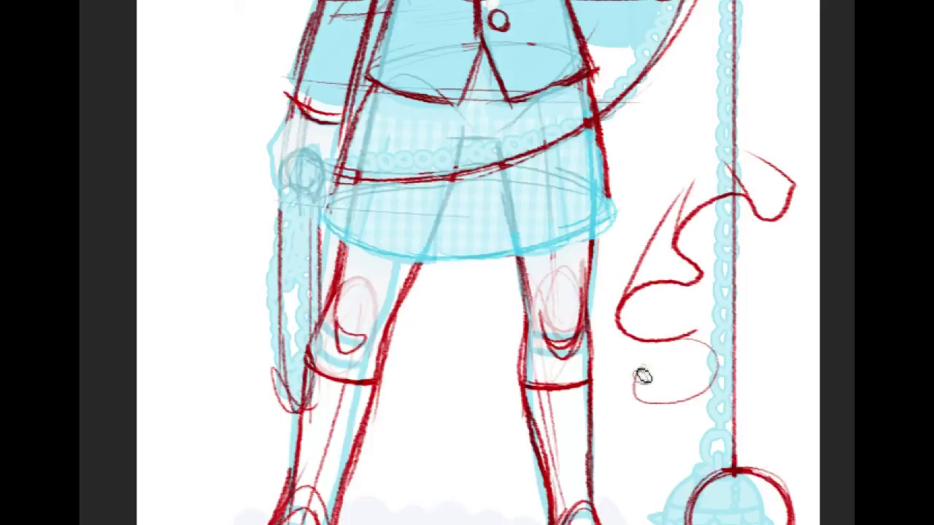
key(ctrl+z)
drag(692, 342, 693, 400)
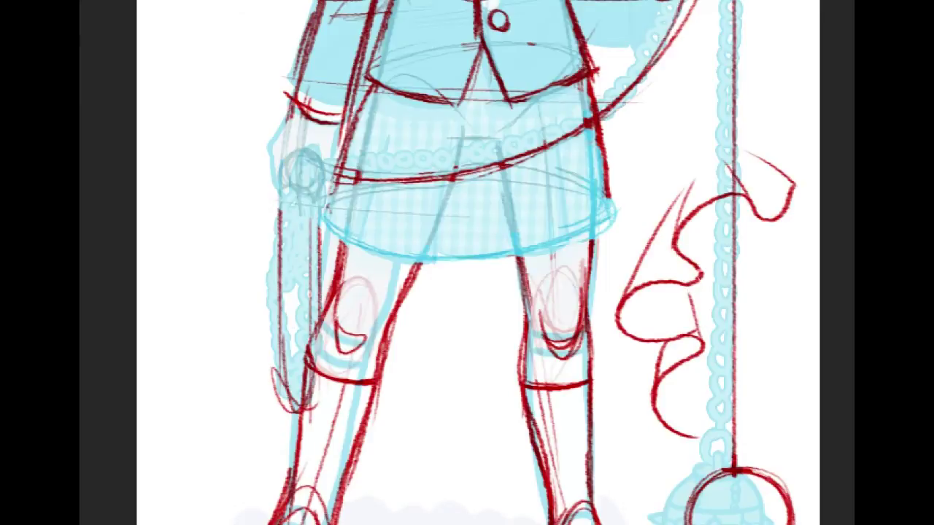
drag(693, 431, 686, 368)
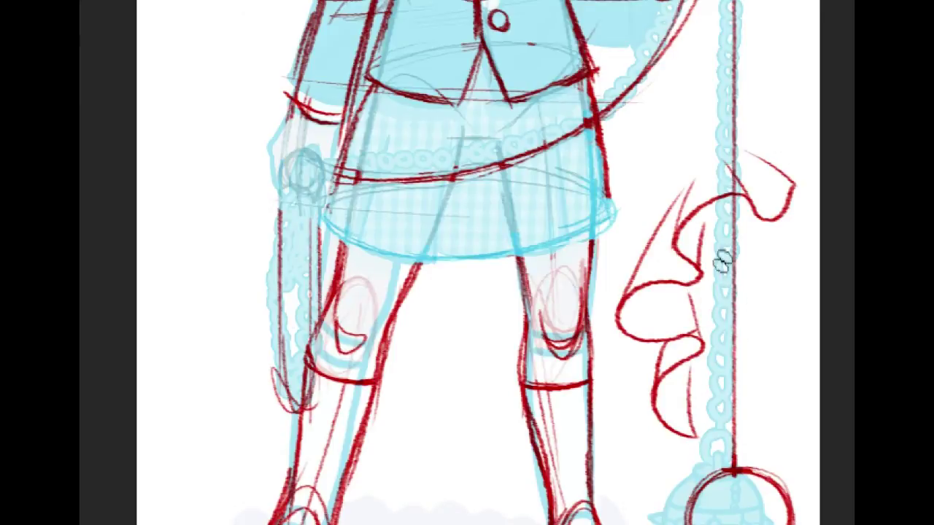
Fill the recessed folds of the practice curve with diagonal hatching.
mouse_move(621, 331)
mouse_down()
mouse_move(673, 289)
mouse_move(680, 292)
mouse_move(667, 347)
mouse_move(676, 350)
mouse_move(700, 343)
mouse_up()
mouse_move(675, 399)
mouse_down()
mouse_move(659, 425)
mouse_move(693, 380)
mouse_move(693, 434)
mouse_up()
mouse_move(691, 238)
mouse_down()
mouse_move(679, 223)
mouse_move(699, 263)
mouse_up()
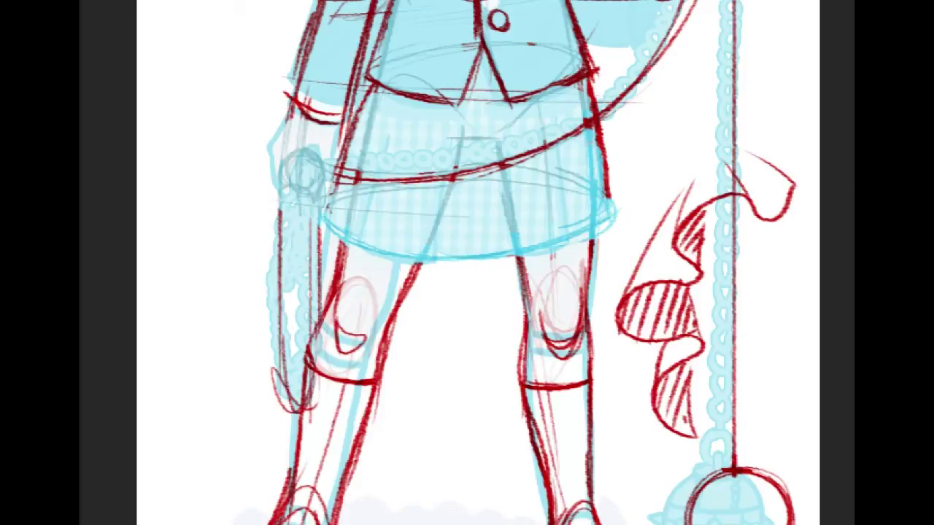
Undo all strokes of the practice fold drawing beside the legs.
key(ctrl+z)
key(ctrl+z)
key(ctrl+z)
key(ctrl+z)
key(ctrl+z)
key(ctrl+z)
key(ctrl+z)
key(ctrl+z)
key(ctrl+z)
key(ctrl+z)
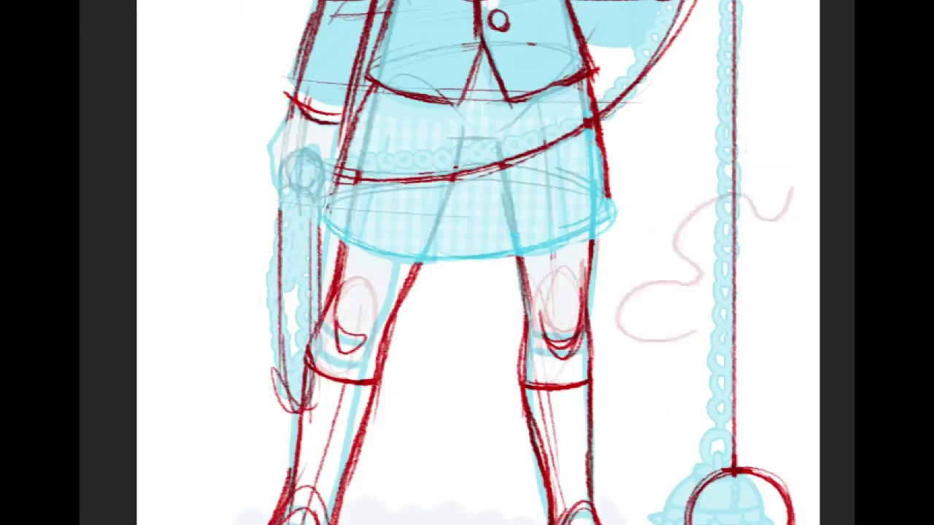
key(ctrl+y)
key(ctrl+y)
key(ctrl+z)
key(ctrl+z)
Draw the skirt hem's first curved section at the hanging arm's side, followed by a short raised dash for a pleat.
mouse_move(345, 192)
mouse_down()
mouse_move(385, 243)
mouse_move(384, 278)
mouse_move(407, 342)
mouse_up()
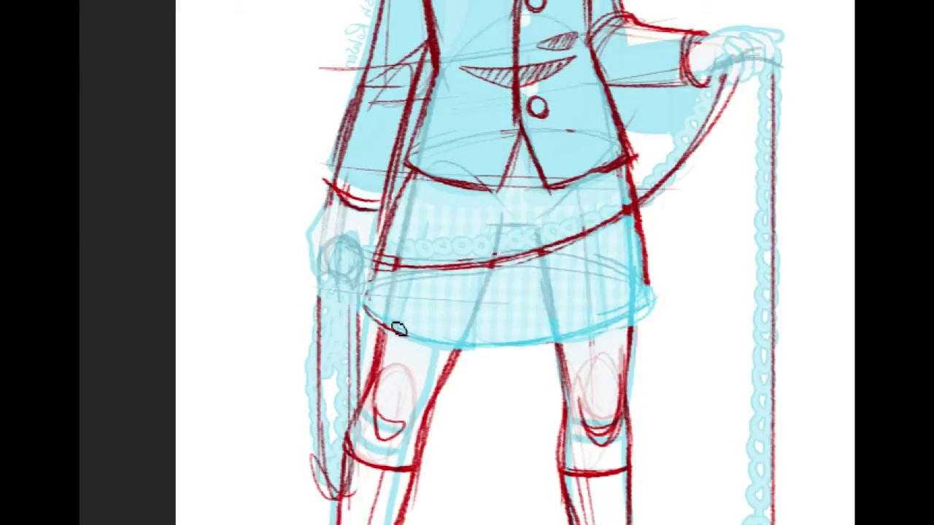
drag(367, 309, 422, 348)
key(ctrl+z)
mouse_move(363, 307)
mouse_down()
mouse_move(415, 344)
mouse_move(449, 342)
mouse_up()
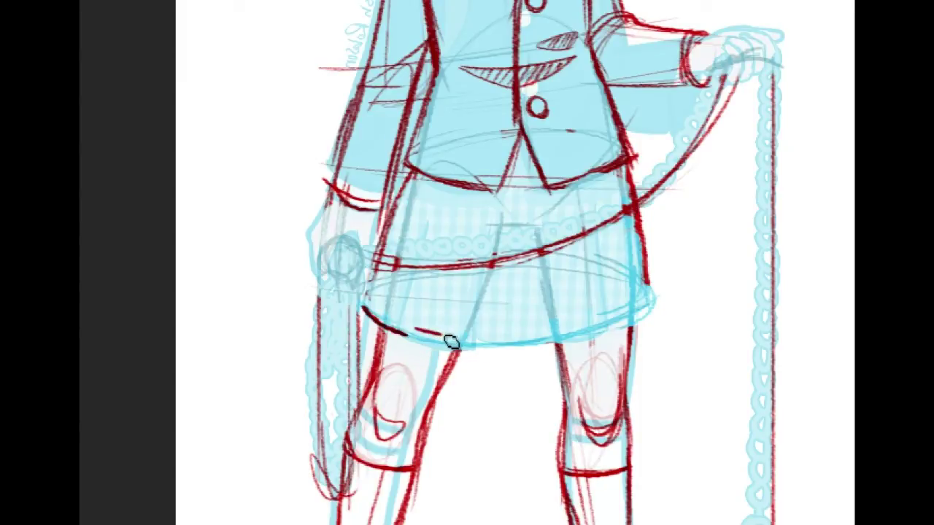
key(ctrl+z)
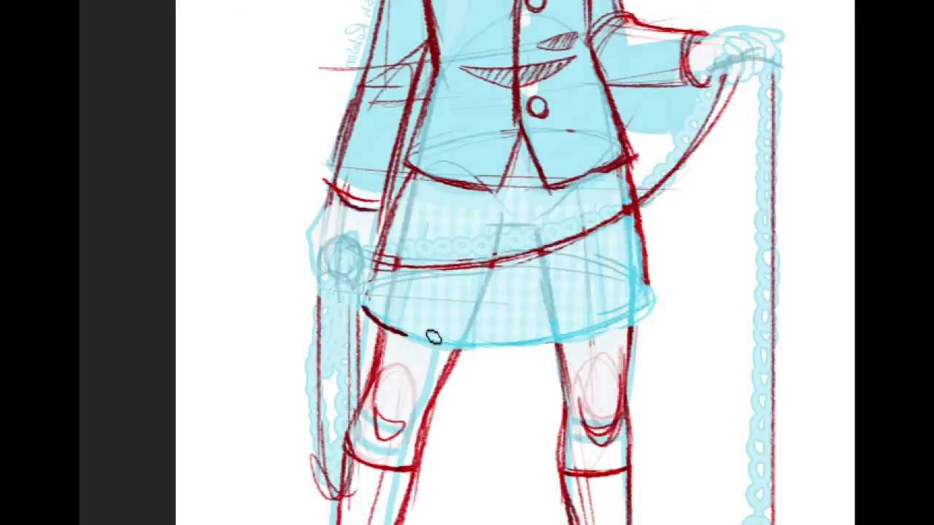
drag(417, 336, 444, 343)
key(ctrl+z)
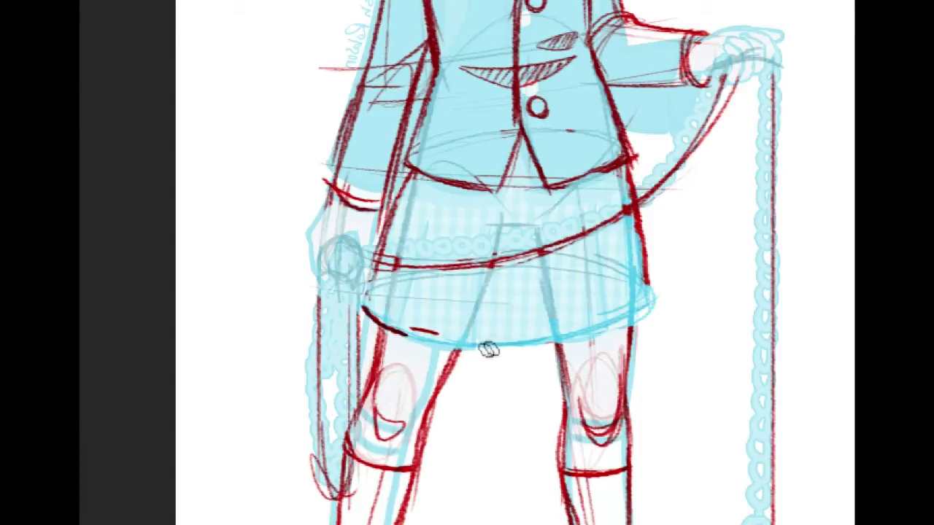
Continue the skirt hem to its far corner, alternating long lower sections with short raised pleat edges.
drag(442, 343, 523, 346)
key(ctrl+z)
mouse_move(449, 346)
mouse_down()
mouse_move(503, 354)
mouse_move(537, 347)
mouse_move(547, 332)
mouse_move(574, 342)
mouse_move(538, 337)
mouse_up()
key(ctrl+z)
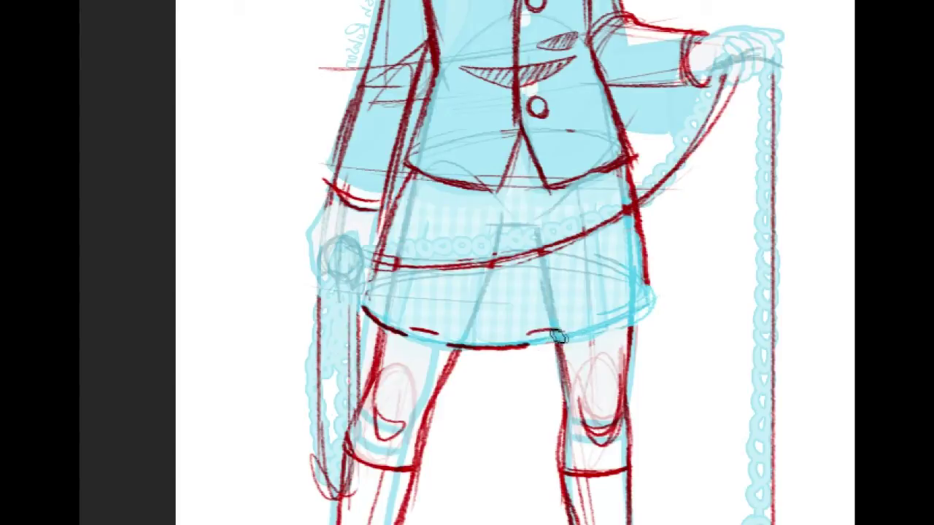
drag(526, 329, 562, 327)
mouse_move(561, 337)
mouse_down()
mouse_move(629, 322)
mouse_move(622, 329)
mouse_move(565, 343)
mouse_move(640, 319)
mouse_move(653, 304)
mouse_move(629, 316)
mouse_move(657, 300)
mouse_up()
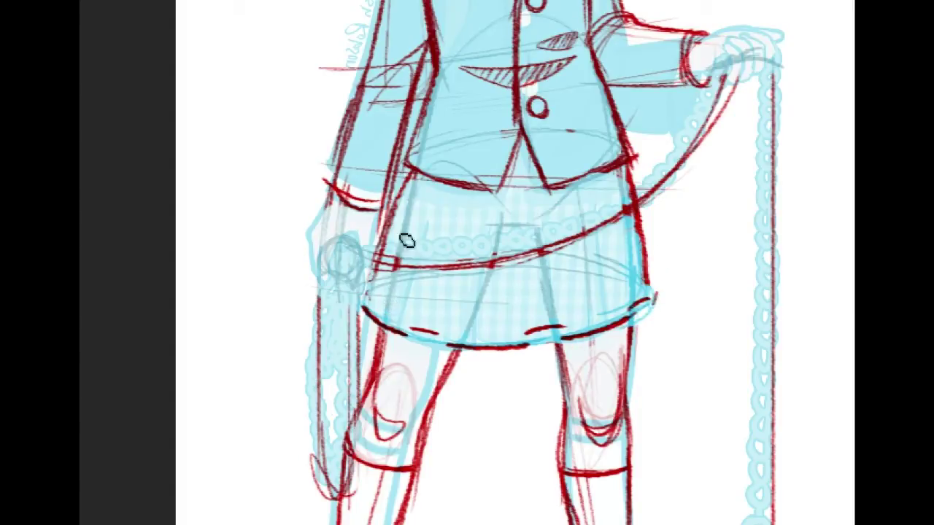
Redraw the skirt's side edge next to the hanging arm, flaring it out from the hip to the hem corner.
drag(389, 235, 363, 302)
key(ctrl+z)
drag(397, 213, 358, 306)
drag(394, 213, 364, 304)
Draw pleat lines rising from the hem steps across the hanging-arm side and middle of the skirt.
mouse_move(406, 341)
mouse_down()
mouse_move(413, 270)
mouse_move(440, 197)
mouse_up()
drag(406, 340, 425, 266)
key(ctrl+z)
key(ctrl+z)
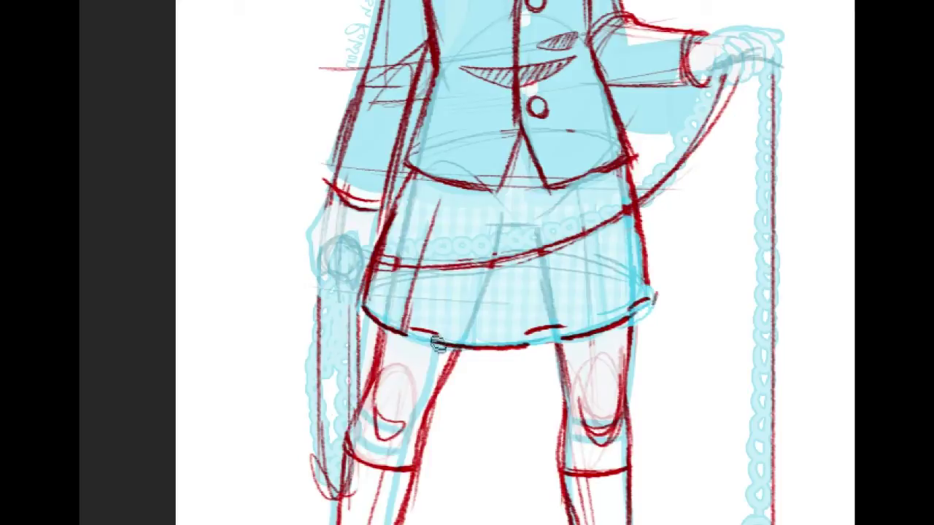
drag(515, 209, 524, 343)
key(ctrl+z)
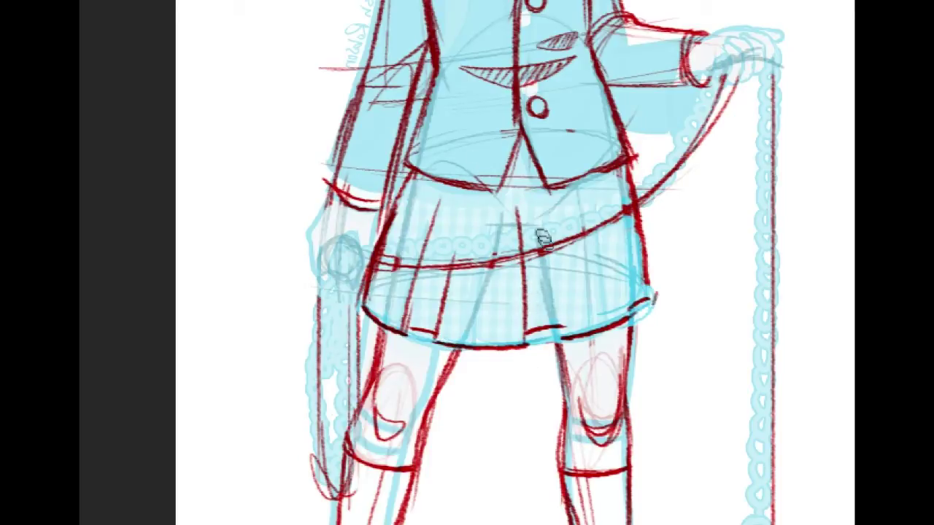
Draw the remaining pleat lines across the skirt on the raised arm's side, darkening the one beside the centre.
drag(531, 190, 565, 321)
key(ctrl+z)
drag(535, 194, 557, 338)
drag(552, 281, 560, 340)
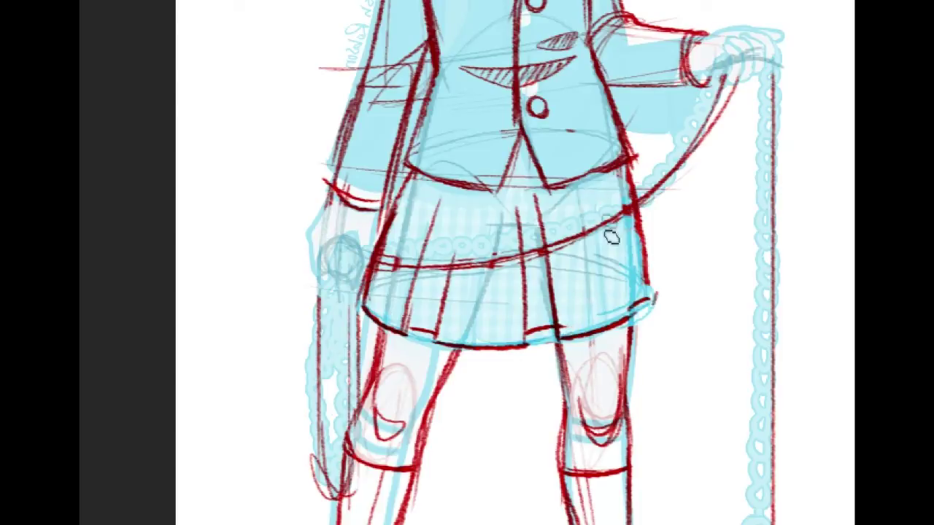
drag(604, 177, 628, 307)
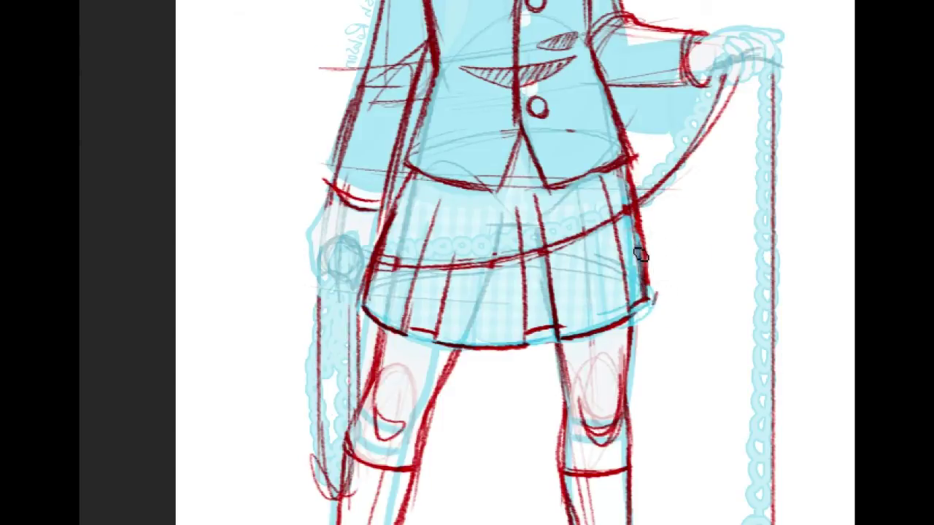
Rework the skirt's central pleat line so that it reaches up into the gap of the jacket's split hem.
mouse_move(527, 162)
mouse_down()
mouse_move(527, 289)
mouse_move(526, 239)
mouse_up()
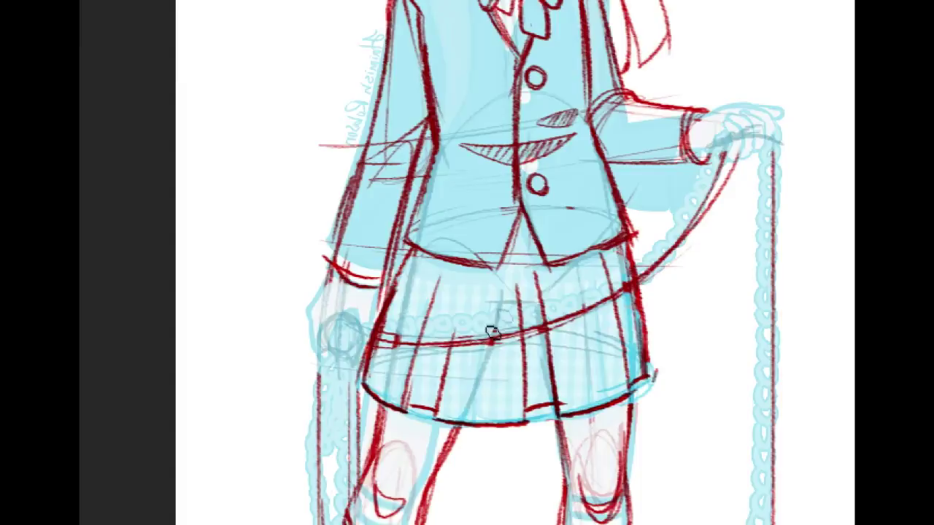
drag(523, 210, 526, 362)
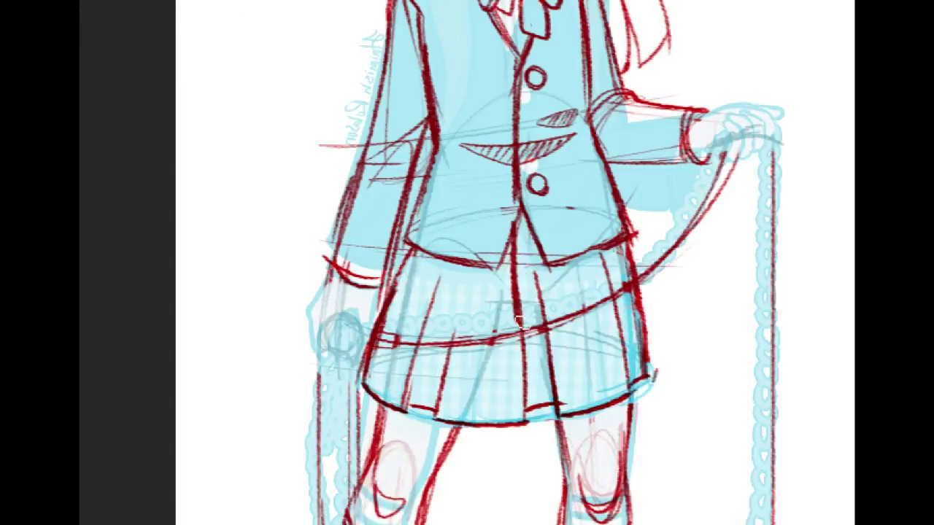
drag(524, 205, 544, 336)
key(ctrl+z)
key(ctrl+z)
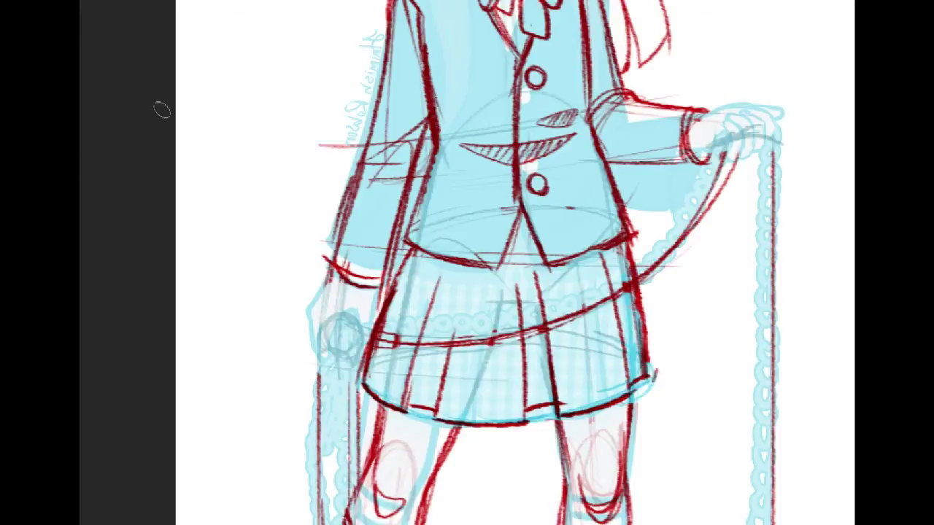
drag(509, 283, 513, 322)
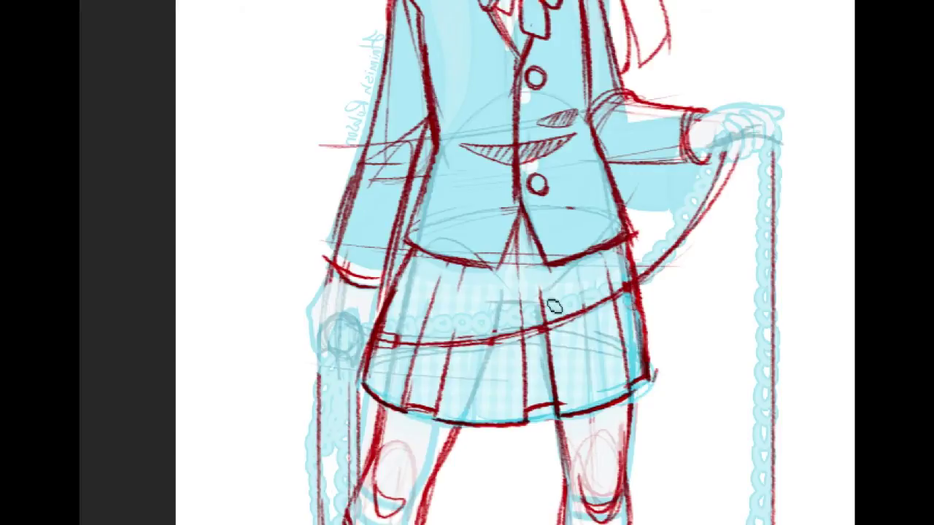
Try out a looping fold curve across both knees below the skirt hem, then undo it.
drag(760, 384, 662, 236)
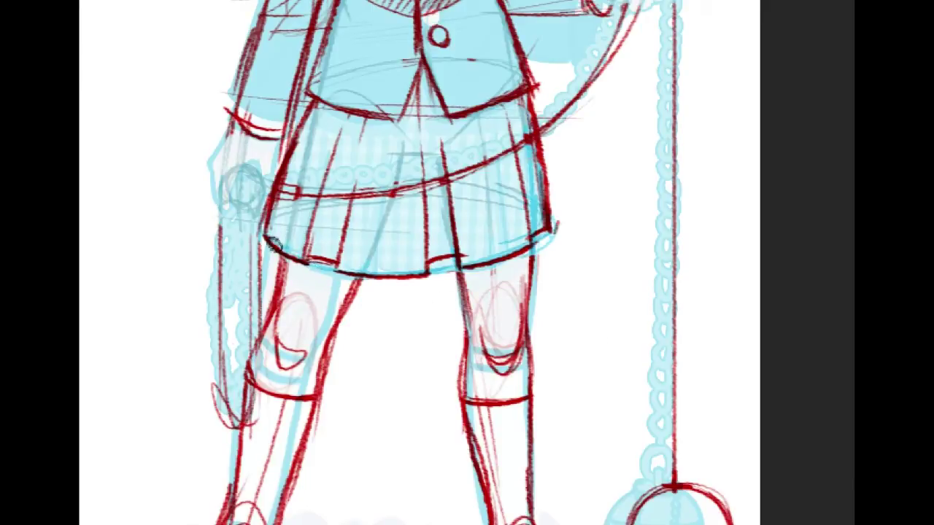
mouse_move(293, 250)
mouse_down()
mouse_move(343, 273)
mouse_move(336, 277)
mouse_move(394, 287)
mouse_move(425, 271)
mouse_up()
mouse_move(458, 254)
mouse_down()
mouse_move(474, 255)
mouse_move(451, 264)
mouse_up()
mouse_move(463, 267)
mouse_down()
mouse_move(488, 270)
mouse_move(525, 249)
mouse_up()
key(ctrl+z)
mouse_move(279, 286)
mouse_down()
mouse_move(298, 319)
mouse_move(352, 303)
mouse_move(352, 340)
mouse_move(389, 354)
mouse_move(403, 311)
mouse_move(472, 324)
mouse_move(461, 360)
mouse_move(503, 328)
mouse_move(576, 327)
mouse_up()
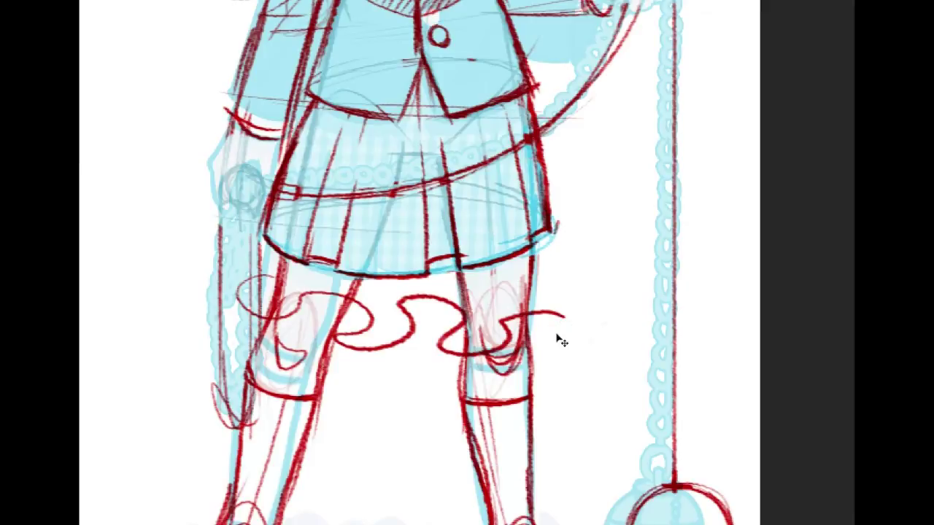
key(ctrl+z)
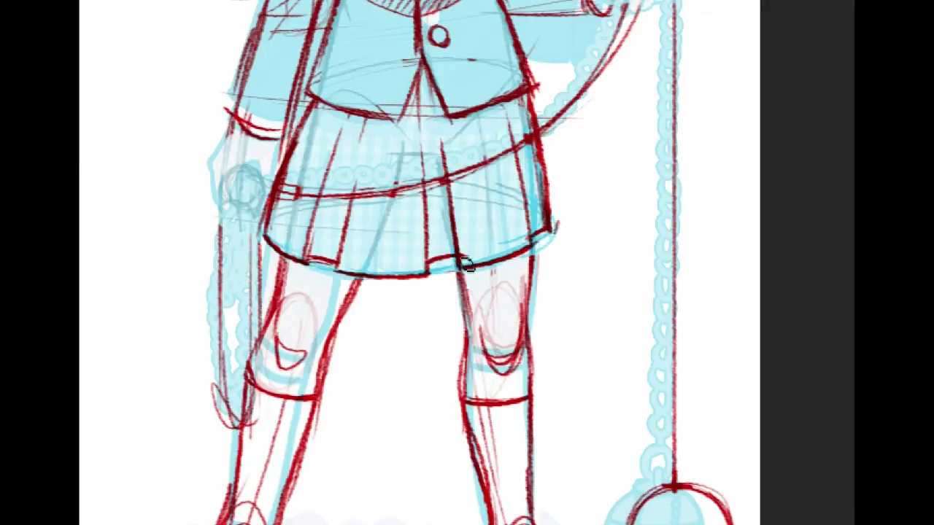
Try out a row of alternating large and small hem arcs in the blank area beside the legs, then undo them.
mouse_move(556, 330)
mouse_down()
mouse_move(565, 355)
mouse_move(605, 366)
mouse_move(630, 347)
mouse_move(640, 313)
mouse_move(715, 359)
mouse_move(713, 304)
mouse_move(747, 313)
mouse_up()
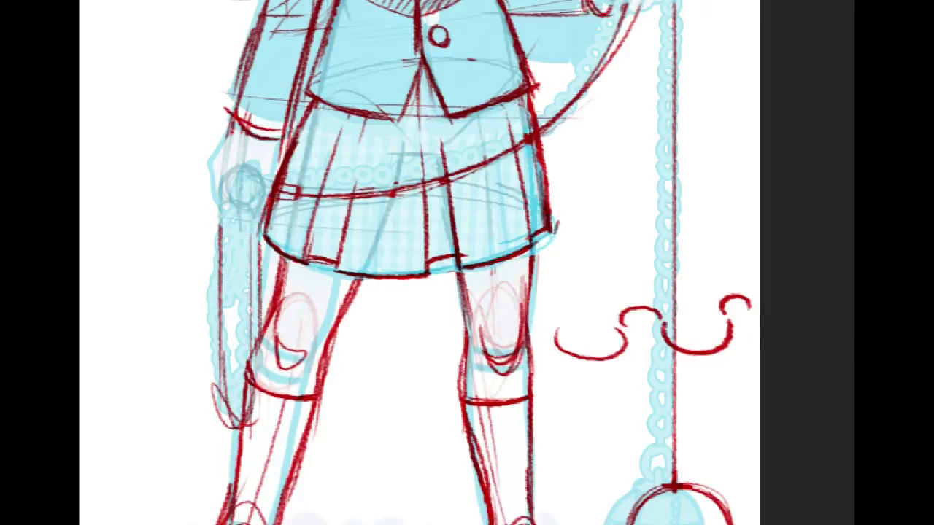
key(ctrl+z)
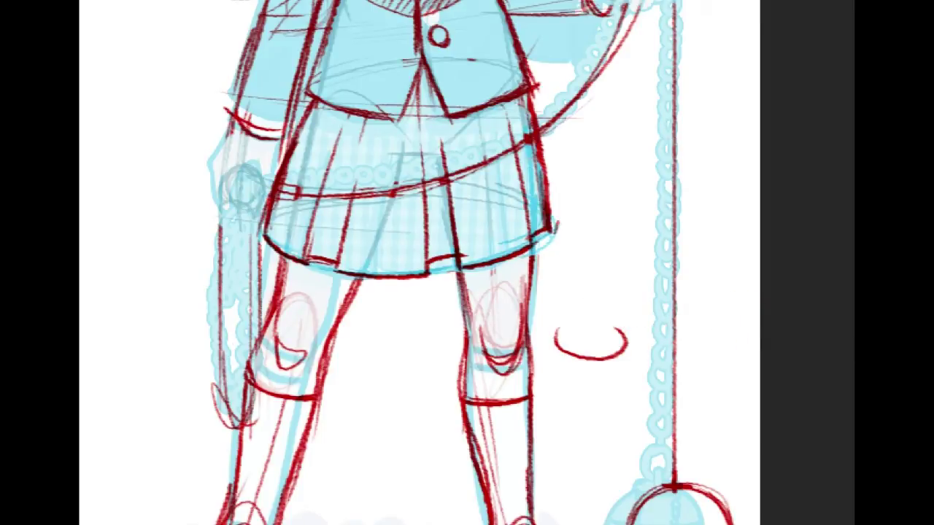
key(ctrl+z)
Draw a long winding S-shaped practice curve in the blank area beside the head.
drag(510, 328, 594, 377)
scroll(668, 148, up, 8)
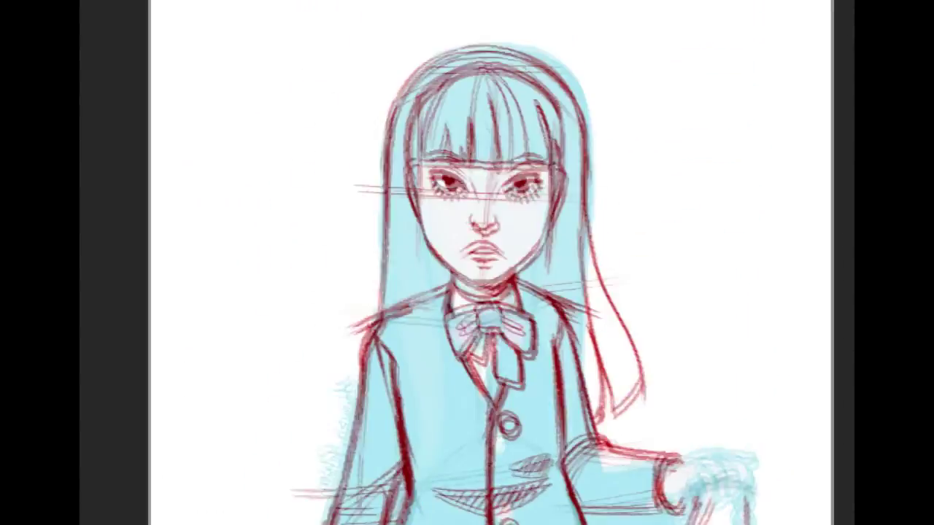
scroll(668, 148, right, 2)
mouse_move(682, 131)
mouse_down()
mouse_move(615, 183)
mouse_move(685, 156)
mouse_move(651, 216)
mouse_move(690, 236)
mouse_move(650, 289)
mouse_move(582, 290)
mouse_move(638, 309)
mouse_move(642, 367)
mouse_move(697, 376)
mouse_move(693, 349)
mouse_up()
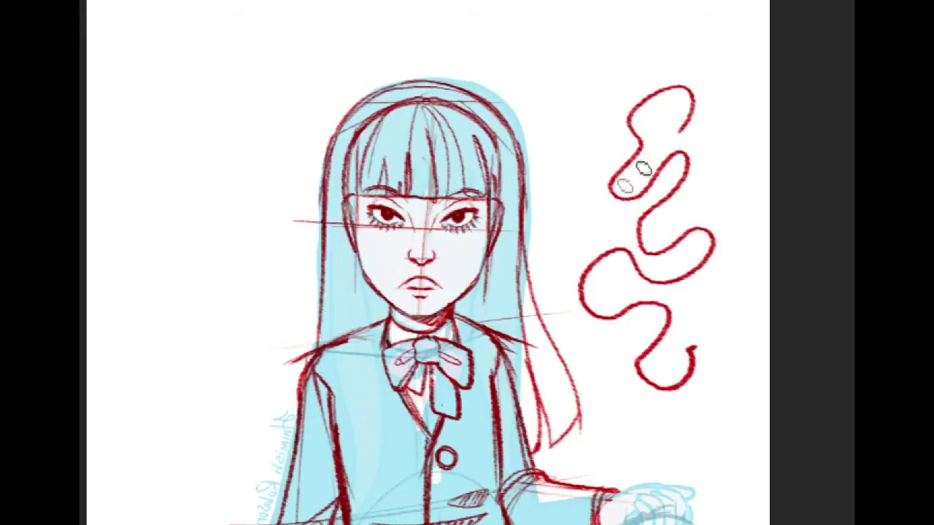
Add slanted fold lines from the outer bends of the winding practice curve to turn it into flowing fabric.
drag(675, 65, 617, 179)
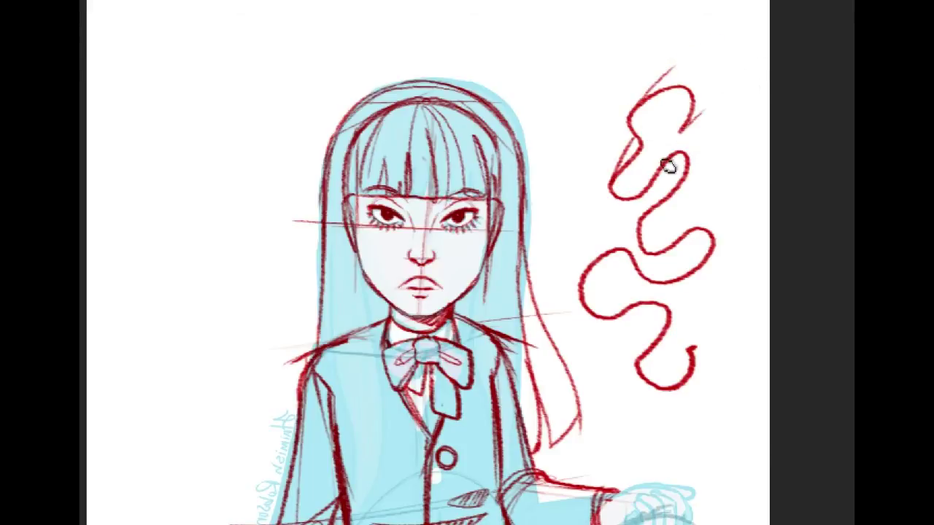
drag(703, 110, 679, 134)
drag(689, 175, 703, 137)
drag(648, 212, 666, 162)
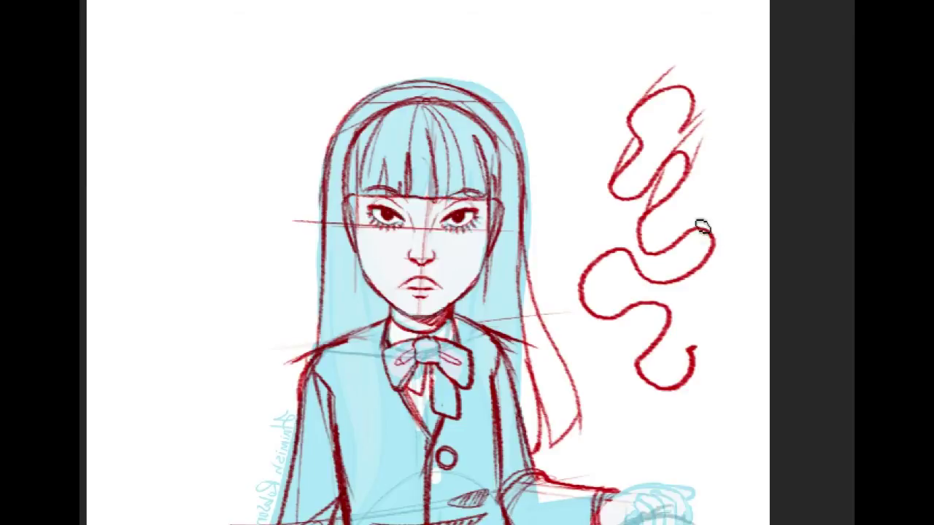
drag(629, 219, 582, 270)
drag(669, 319, 672, 295)
drag(639, 362, 650, 325)
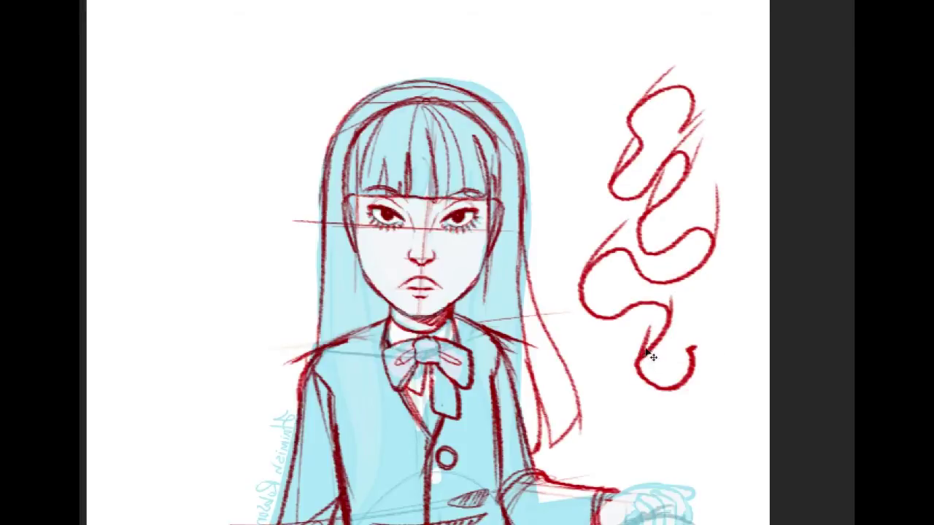
drag(694, 347, 702, 283)
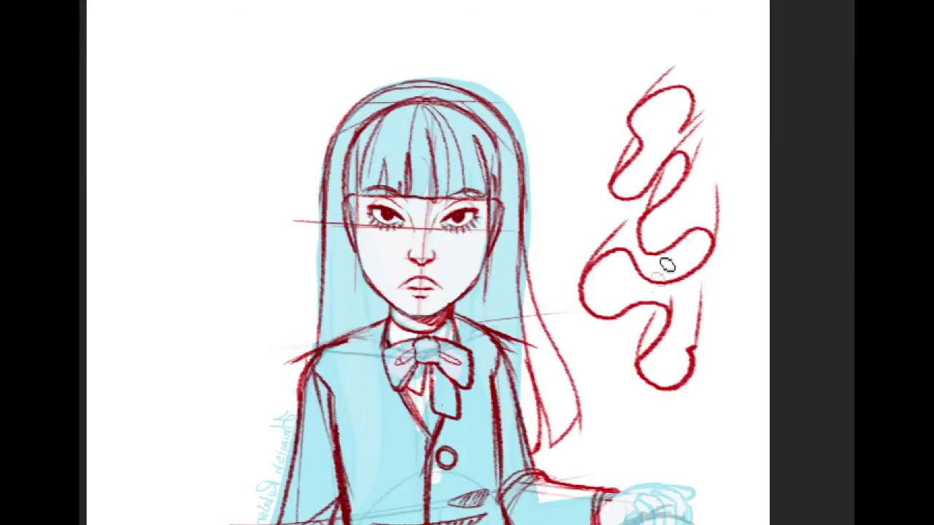
Shade the inner folds of the practice fabric beside the head, then delete the whole practice drawing.
mouse_move(715, 242)
mouse_down()
mouse_move(675, 294)
mouse_move(696, 242)
mouse_move(641, 295)
mouse_move(660, 302)
mouse_move(670, 339)
mouse_move(660, 313)
mouse_move(632, 373)
mouse_move(670, 314)
mouse_move(645, 371)
mouse_move(675, 309)
mouse_move(653, 338)
mouse_up()
drag(675, 182, 667, 173)
drag(641, 135, 629, 167)
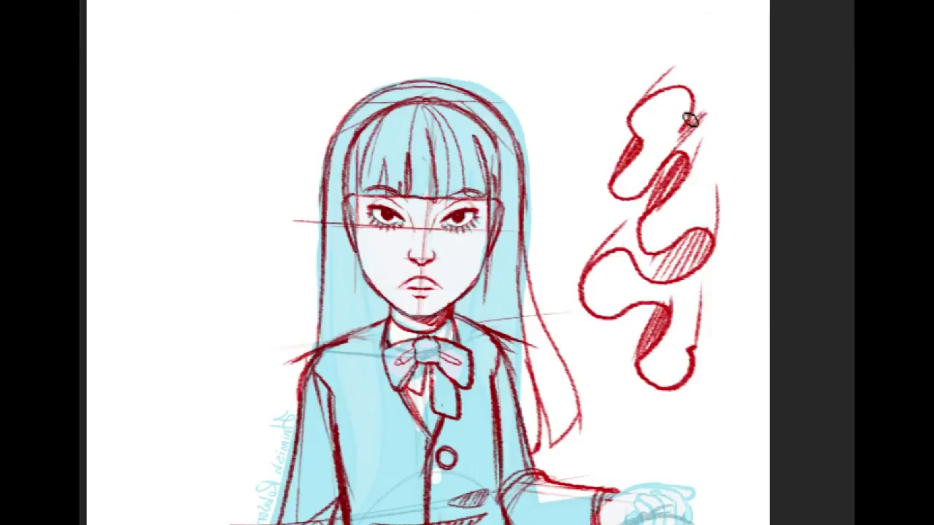
mouse_move(609, 77)
mouse_down()
mouse_move(653, 55)
mouse_move(710, 378)
mouse_move(563, 308)
mouse_move(615, 143)
mouse_up()
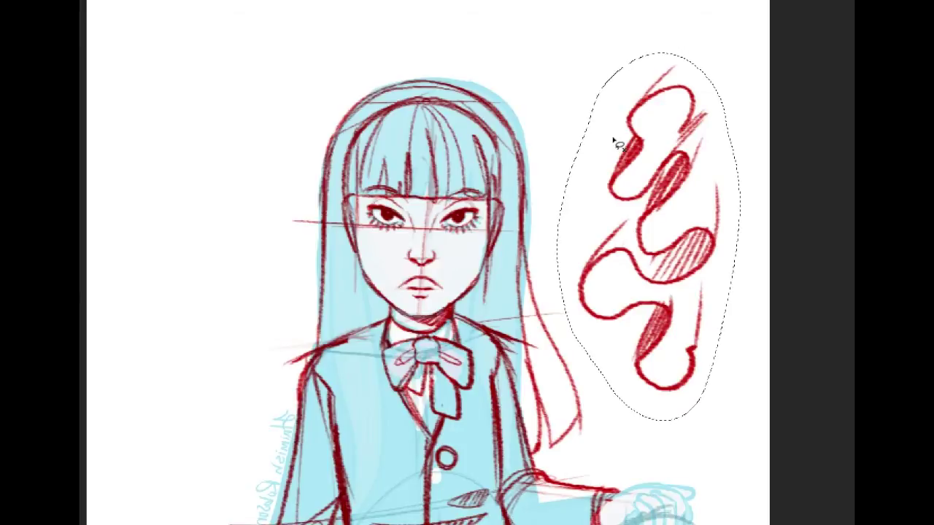
key(Delete)
key(ctrl+d)
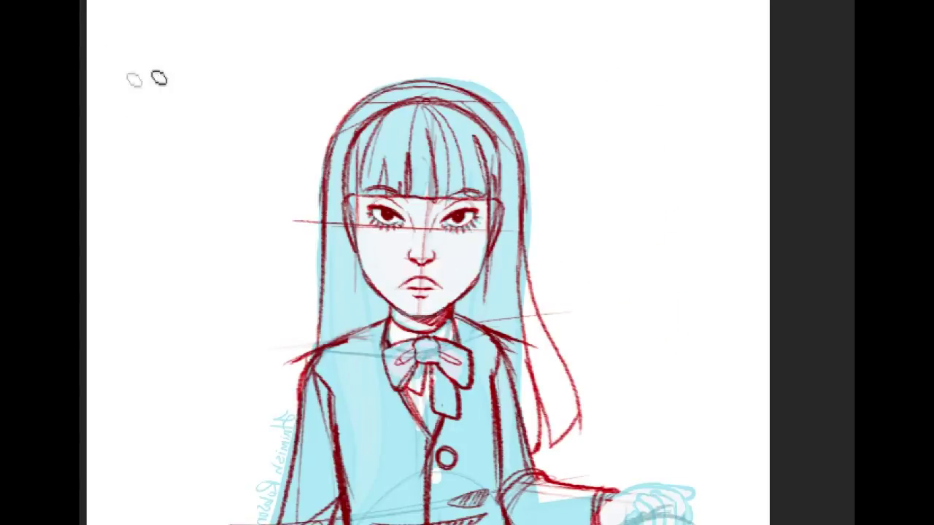
Draw the lowered hand below its sleeve cuff as an angular block with curled fingers against the skirt.
mouse_move(371, 521)
mouse_down()
mouse_move(410, 127)
mouse_move(461, 264)
mouse_move(443, 245)
mouse_move(461, 258)
mouse_up()
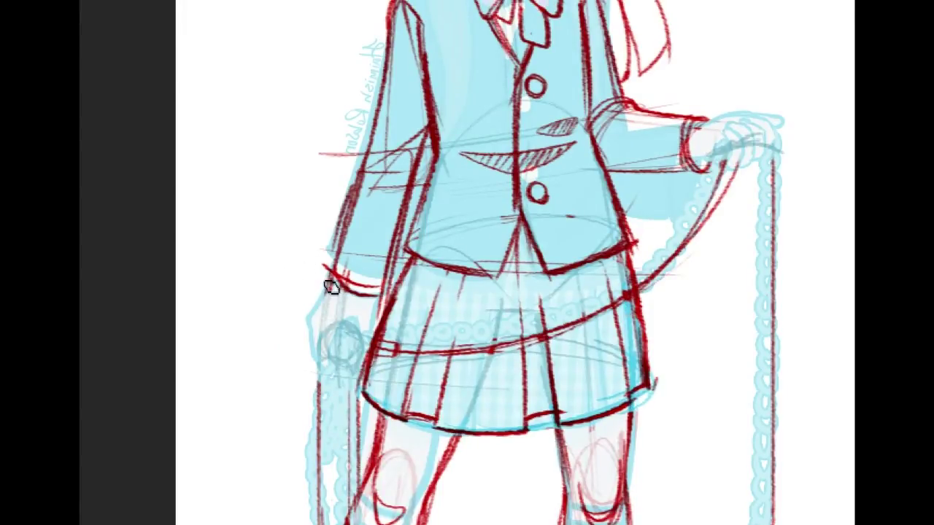
drag(329, 278, 302, 374)
drag(373, 302, 381, 353)
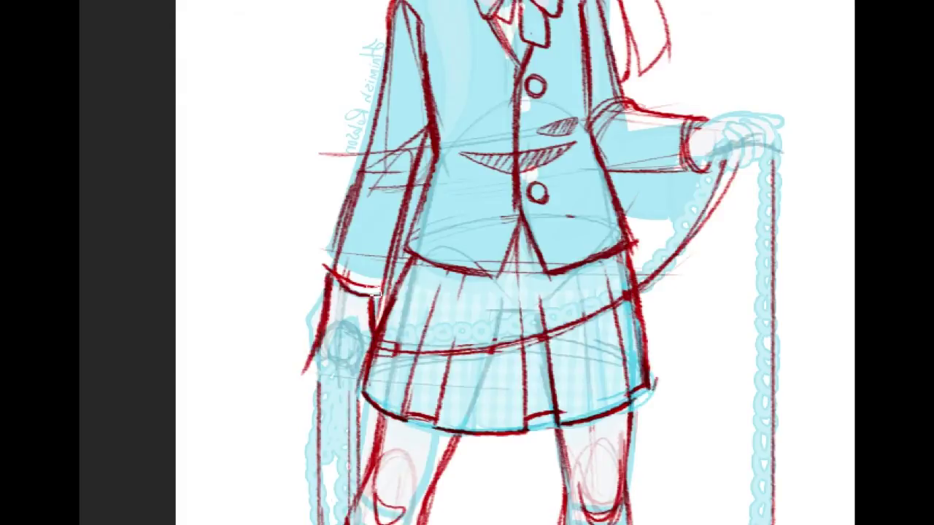
mouse_move(312, 376)
mouse_down()
mouse_move(343, 401)
mouse_move(324, 376)
mouse_move(366, 385)
mouse_up()
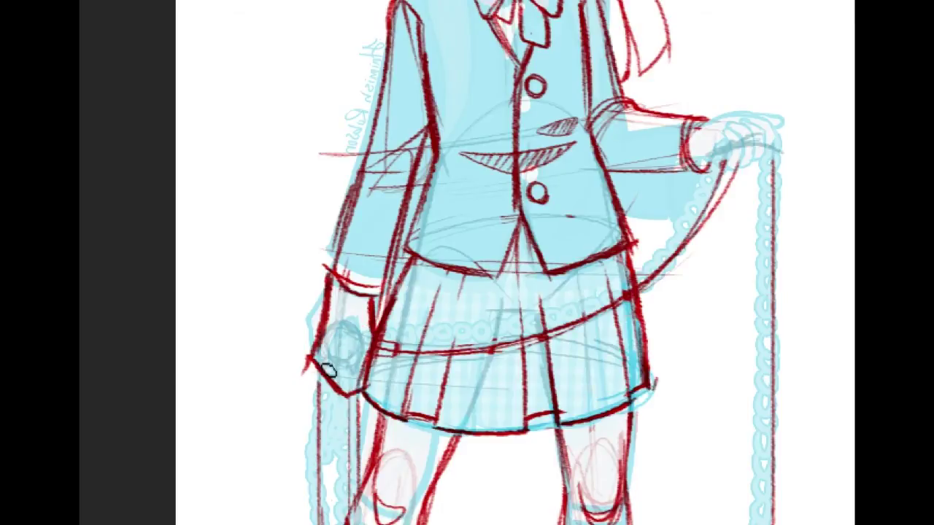
drag(334, 359, 367, 346)
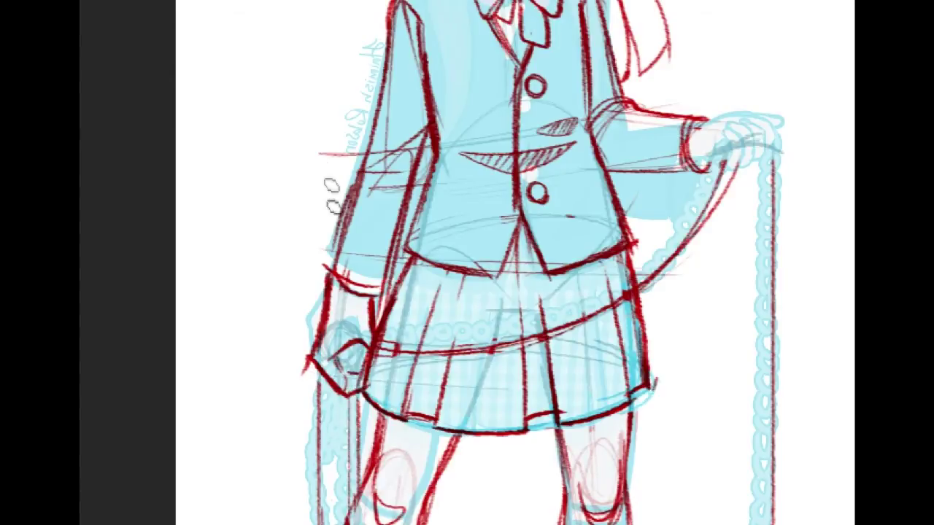
Try out an enlarged angular hand outline in the blank area beside the lowered sleeve, then delete it.
mouse_move(294, 201)
mouse_down()
mouse_move(240, 275)
mouse_move(267, 246)
mouse_up()
key(ctrl+z)
mouse_move(267, 150)
mouse_down()
mouse_move(246, 240)
mouse_move(258, 335)
mouse_up()
mouse_move(280, 223)
mouse_down()
mouse_move(314, 269)
mouse_move(259, 335)
mouse_up()
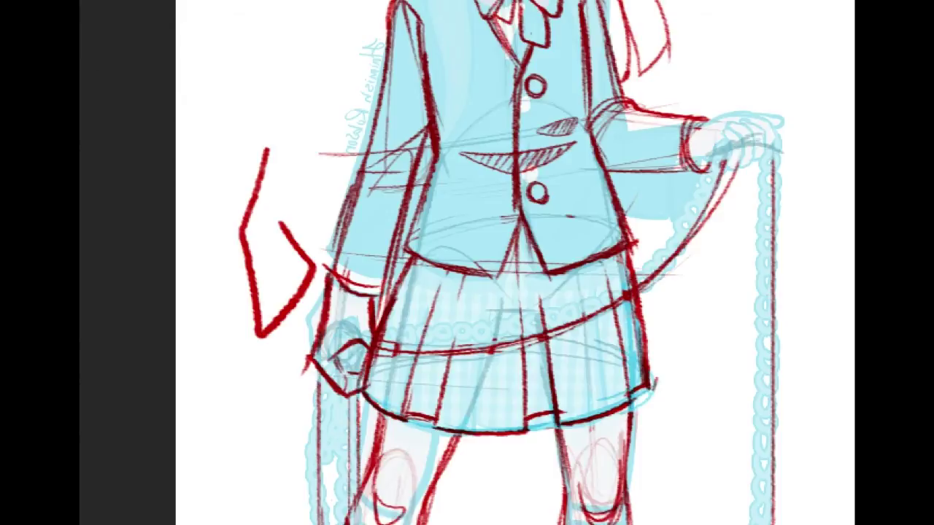
drag(213, 179, 301, 227)
drag(318, 289, 270, 226)
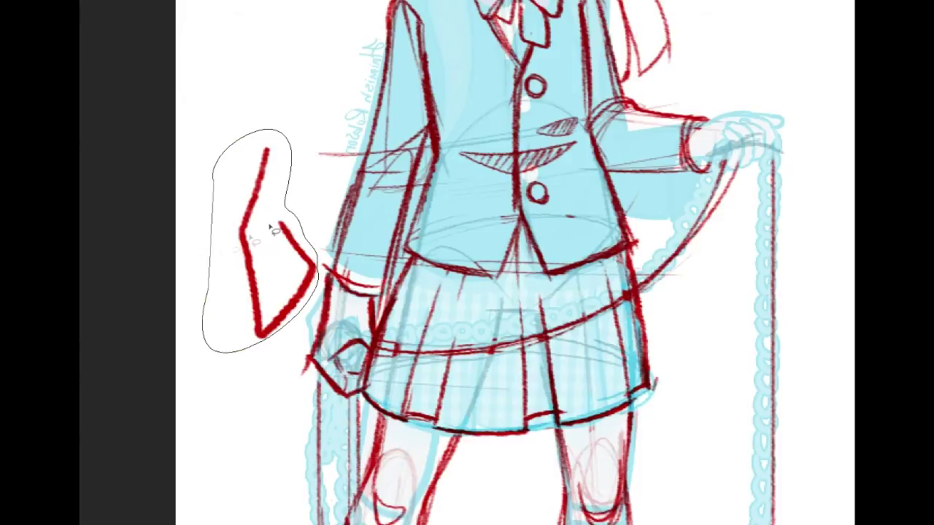
key(Delete)
key(ctrl+d)
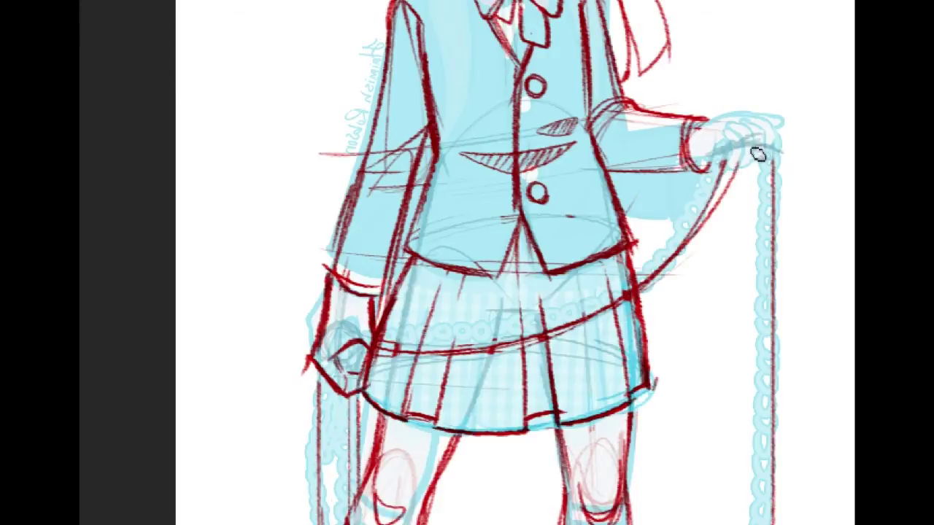
Try out several rough outlines for the raised hand in front of its cuff, then undo them.
drag(689, 161, 778, 166)
key(ctrl+z)
drag(693, 161, 729, 217)
key(ctrl+z)
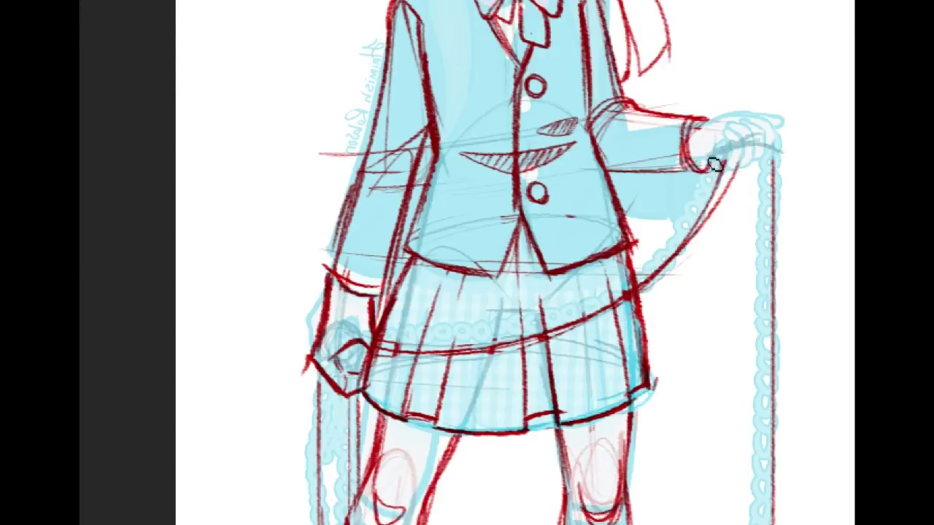
drag(704, 171, 776, 115)
mouse_move(705, 118)
mouse_down()
mouse_move(736, 68)
mouse_move(783, 117)
mouse_up()
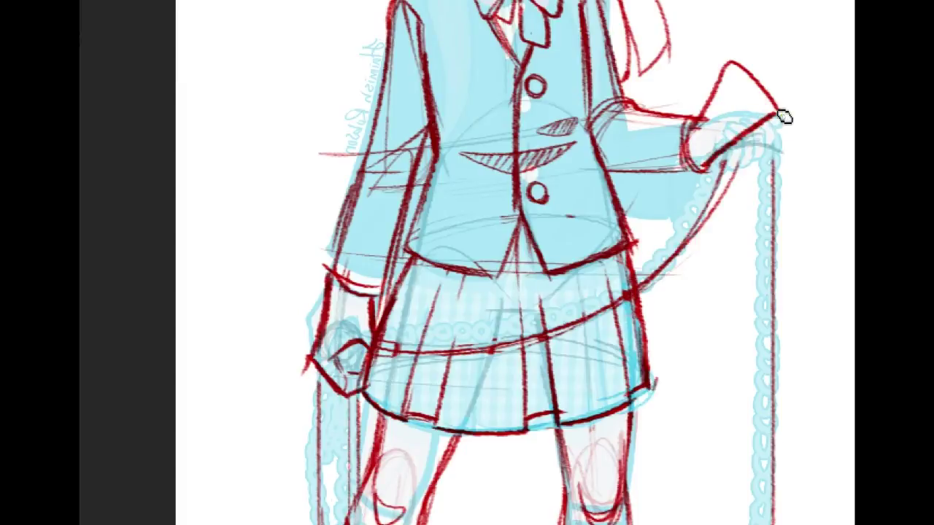
key(ctrl+z)
Draw the raised hand as an angular block slanting upward from the cuff, with a heavy lower edge.
mouse_move(699, 119)
mouse_down()
mouse_move(744, 65)
mouse_move(780, 109)
mouse_up()
drag(747, 67, 774, 113)
mouse_move(703, 113)
mouse_down()
mouse_move(725, 91)
mouse_move(696, 117)
mouse_move(709, 133)
mouse_move(696, 126)
mouse_move(723, 113)
mouse_up()
drag(719, 155, 782, 115)
mouse_move(723, 149)
mouse_down()
mouse_move(774, 123)
mouse_move(777, 92)
mouse_up()
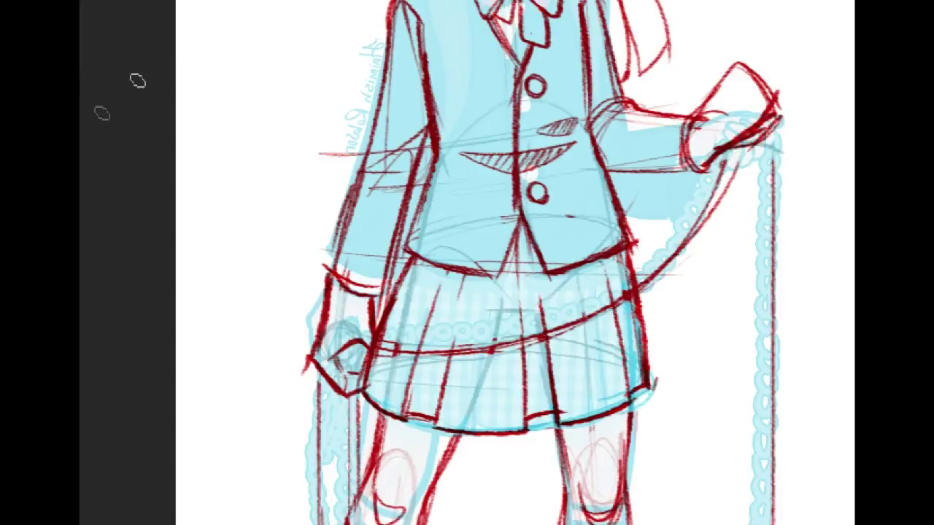
mouse_move(737, 160)
mouse_down()
mouse_move(795, 123)
mouse_move(789, 98)
mouse_up()
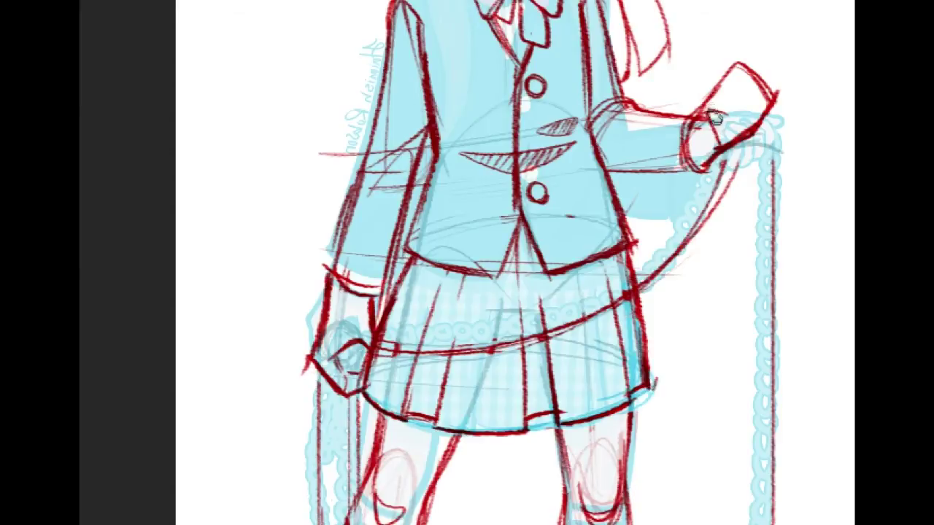
Divide the raised hand into fingers with slanted lines and rework its upper corner into a flatter edge.
mouse_move(726, 157)
mouse_down()
mouse_move(722, 110)
mouse_move(750, 147)
mouse_move(731, 103)
mouse_move(721, 103)
mouse_move(766, 122)
mouse_move(732, 94)
mouse_move(740, 89)
mouse_move(778, 108)
mouse_up()
key(ctrl+z)
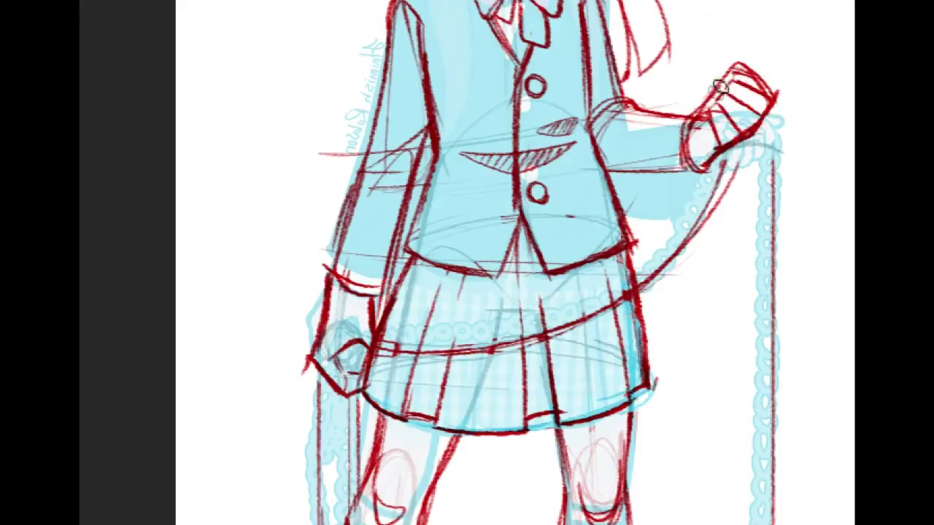
mouse_move(734, 72)
mouse_down()
mouse_move(699, 119)
mouse_move(728, 73)
mouse_up()
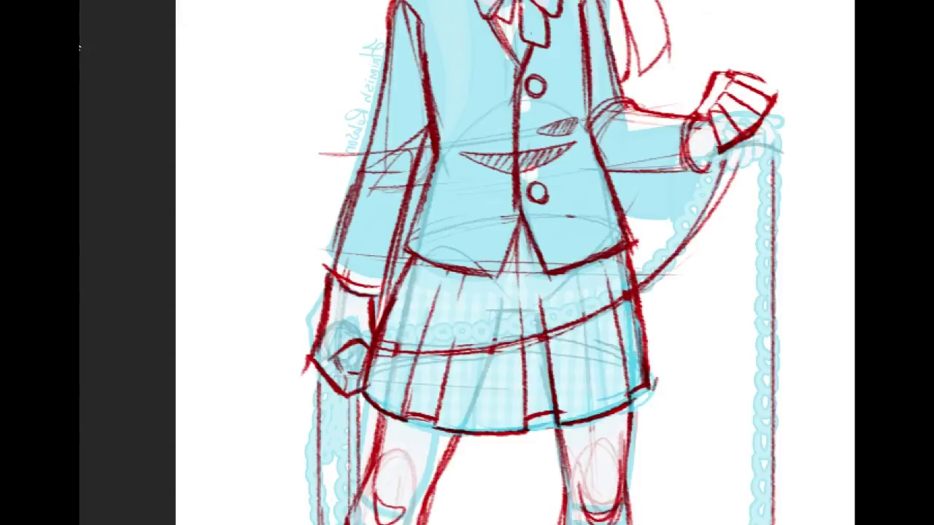
Select the raised hand and move it down and inward so that it sits on the sleeve cuff.
mouse_move(797, 42)
mouse_down()
mouse_move(729, 165)
mouse_move(744, 142)
mouse_up()
mouse_move(732, 102)
mouse_down()
mouse_move(744, 101)
mouse_move(739, 116)
mouse_up()
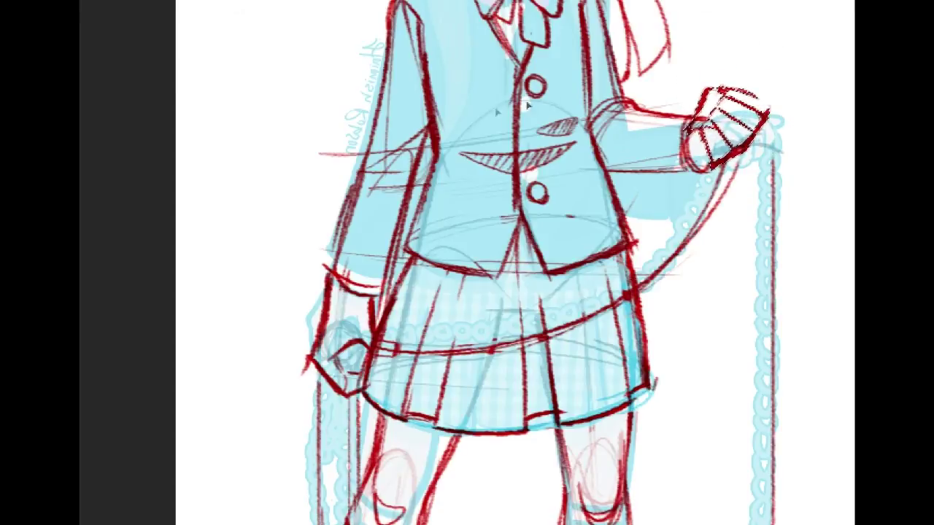
key(ctrl+d)
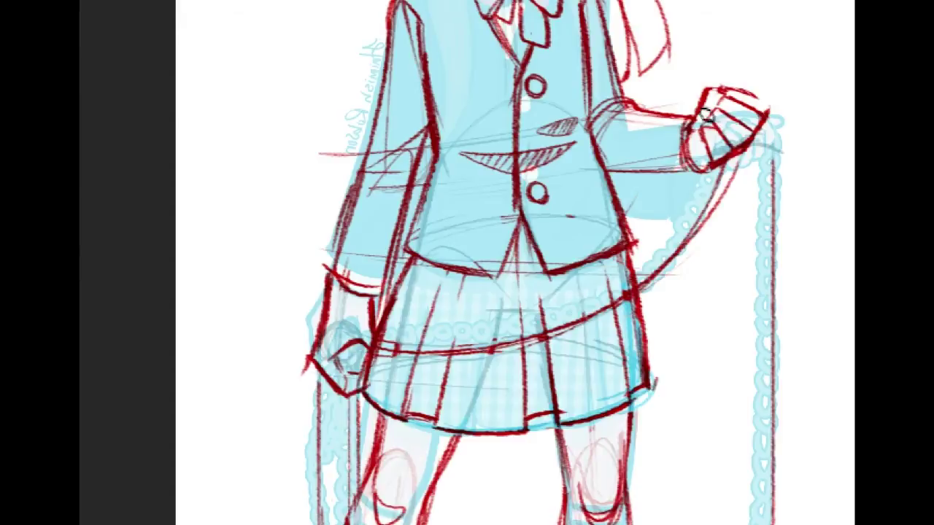
Redraw the raised hand's thumb and knuckle lines and strengthen its lower edge at the wrist.
mouse_move(698, 126)
mouse_down()
mouse_move(727, 90)
mouse_move(750, 91)
mouse_move(726, 104)
mouse_move(756, 98)
mouse_up()
drag(695, 173, 732, 159)
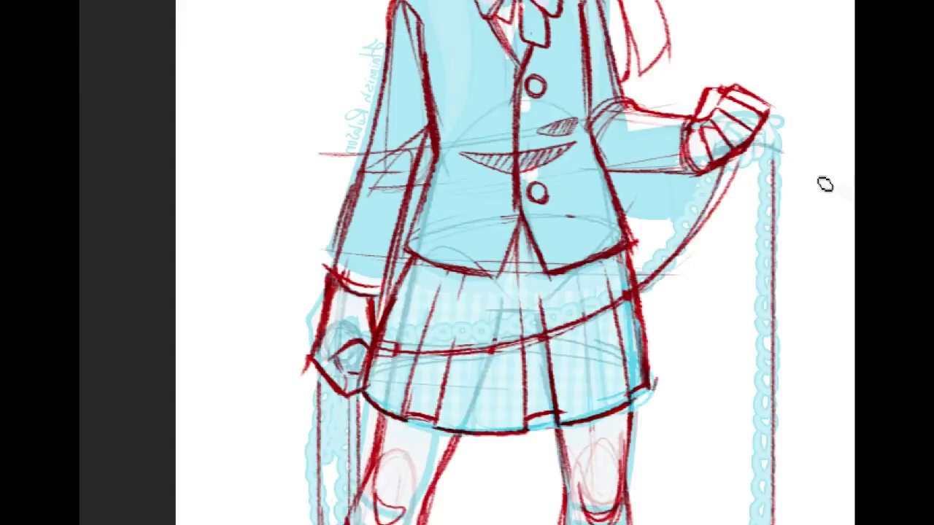
mouse_move(729, 219)
mouse_down()
mouse_move(708, 71)
mouse_move(717, 167)
mouse_up()
Draw the collar, heel edge and toe contour of the shoe on the lowered arm's side in heavier lines.
drag(583, 328, 598, 46)
scroll(511, 263, up, 3)
scroll(510, 263, down, 3)
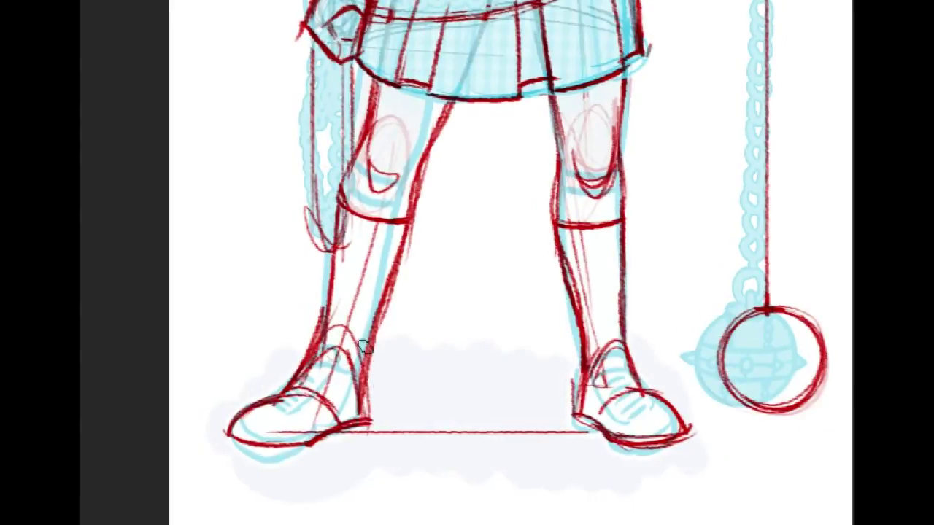
mouse_move(319, 337)
mouse_down()
mouse_move(360, 353)
mouse_move(359, 342)
mouse_move(357, 400)
mouse_up()
mouse_move(359, 352)
mouse_down()
mouse_move(357, 389)
mouse_move(367, 379)
mouse_move(369, 423)
mouse_up()
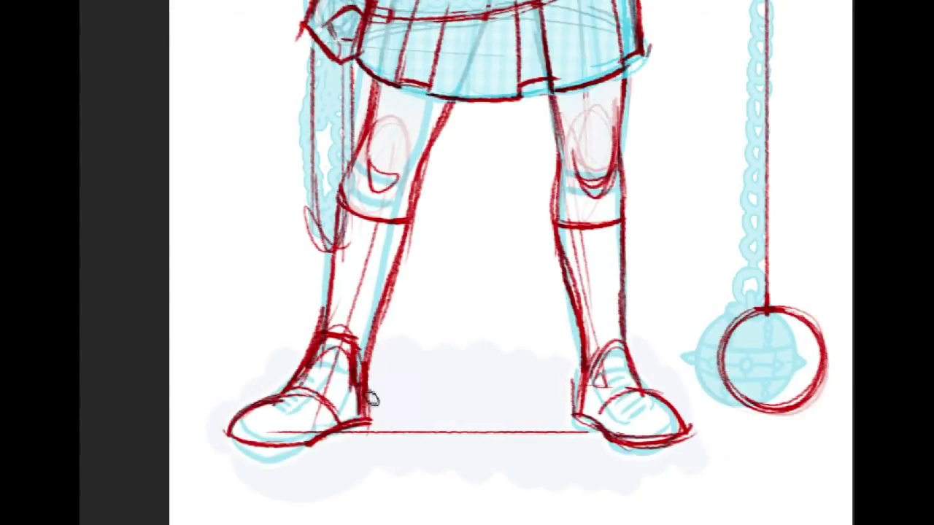
mouse_move(285, 395)
mouse_down()
mouse_move(232, 435)
mouse_move(291, 443)
mouse_up()
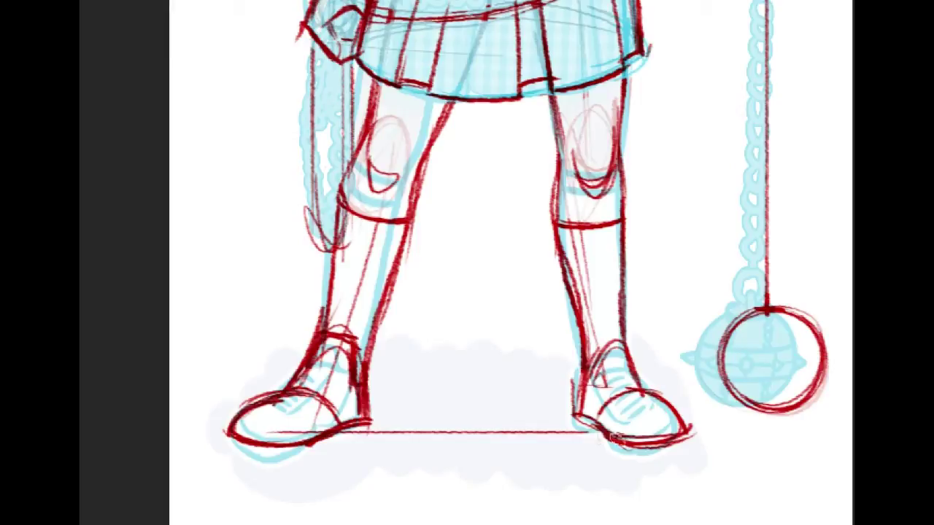
Draw the collar, instep and toe contour of the shoe on the raised arm's side and darken its sole.
mouse_move(608, 361)
mouse_down()
mouse_move(613, 342)
mouse_move(635, 348)
mouse_move(681, 396)
mouse_move(675, 400)
mouse_up()
drag(600, 439, 687, 425)
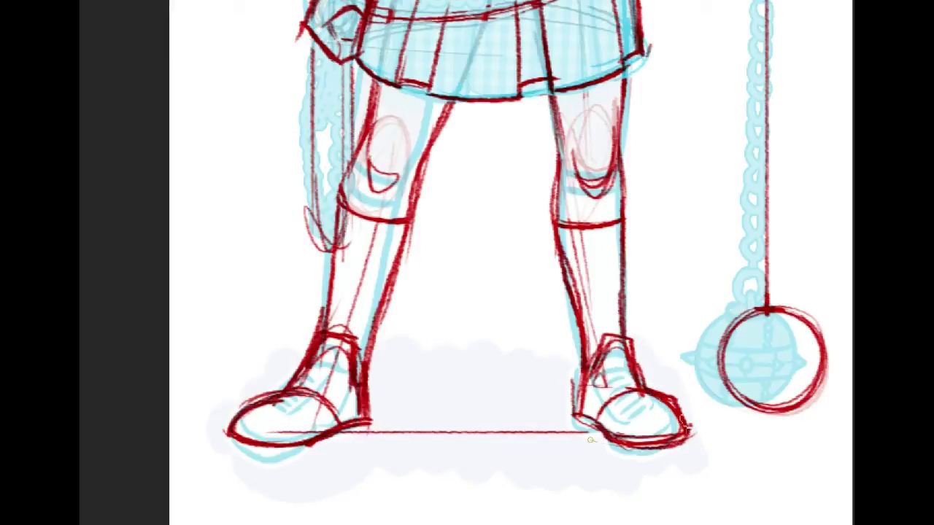
mouse_move(589, 400)
mouse_down()
mouse_move(579, 419)
mouse_move(602, 432)
mouse_move(574, 422)
mouse_move(621, 449)
mouse_move(691, 447)
mouse_move(642, 435)
mouse_move(701, 435)
mouse_move(669, 402)
mouse_move(689, 418)
mouse_move(677, 405)
mouse_move(707, 397)
mouse_move(695, 431)
mouse_up()
alt+click(711, 407)
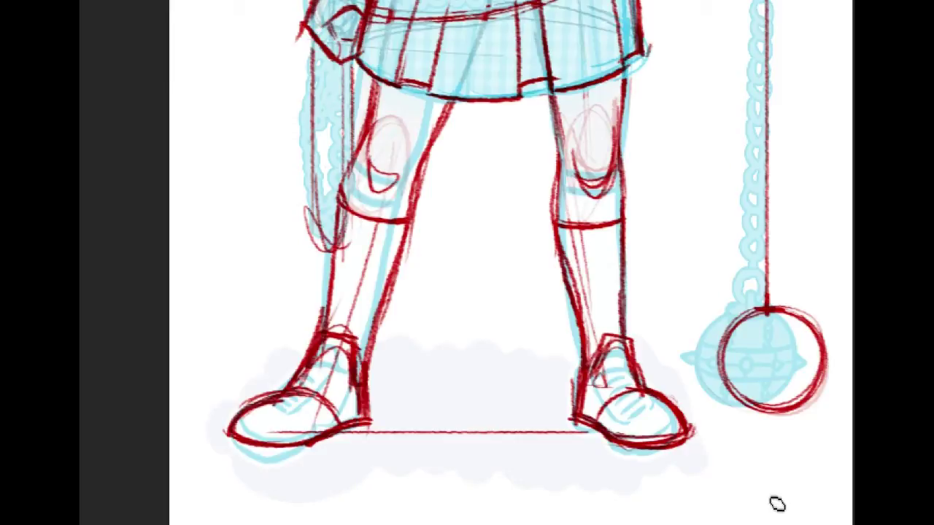
Select the raised hand and scale it down slightly at the cuff.
key(ctrl+minus)
key(ctrl+minus)
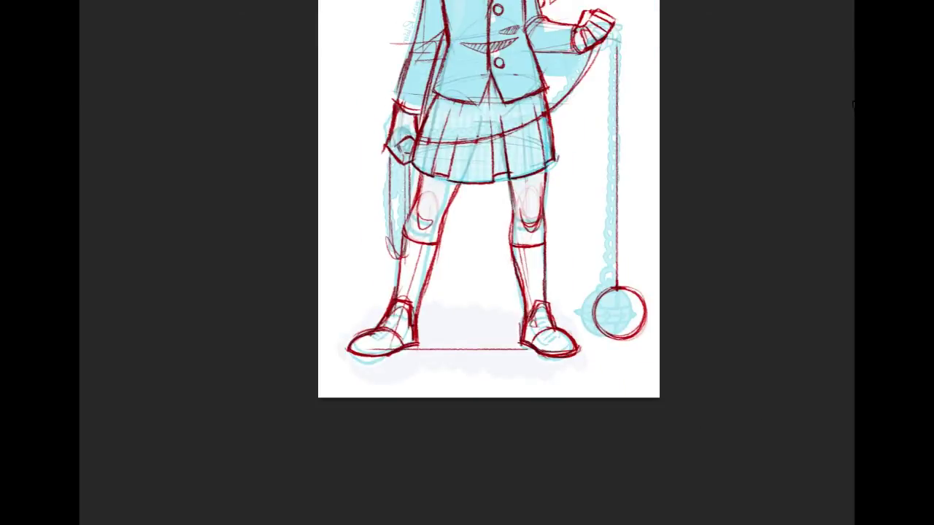
drag(549, 109, 560, 240)
scroll(500, 263, up, 5)
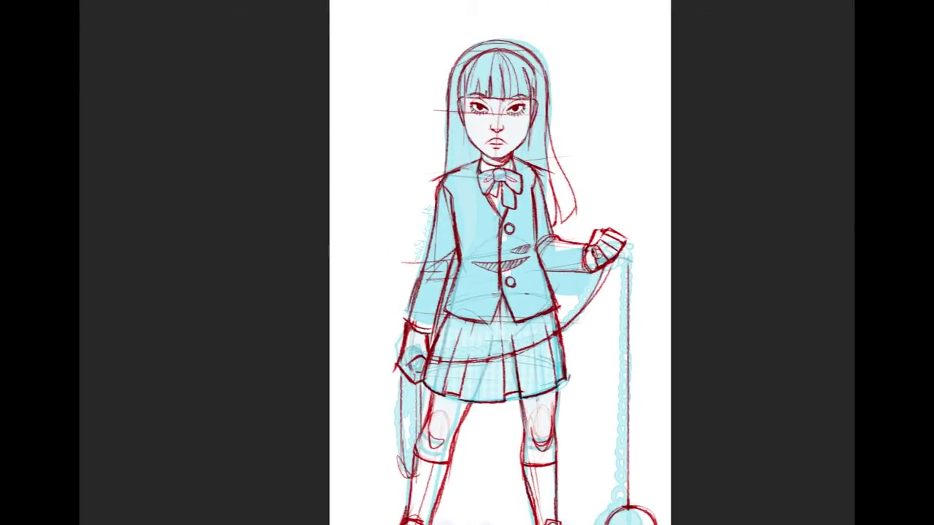
mouse_move(588, 250)
mouse_down()
mouse_move(604, 209)
mouse_move(625, 215)
mouse_up()
key(ctrl+t)
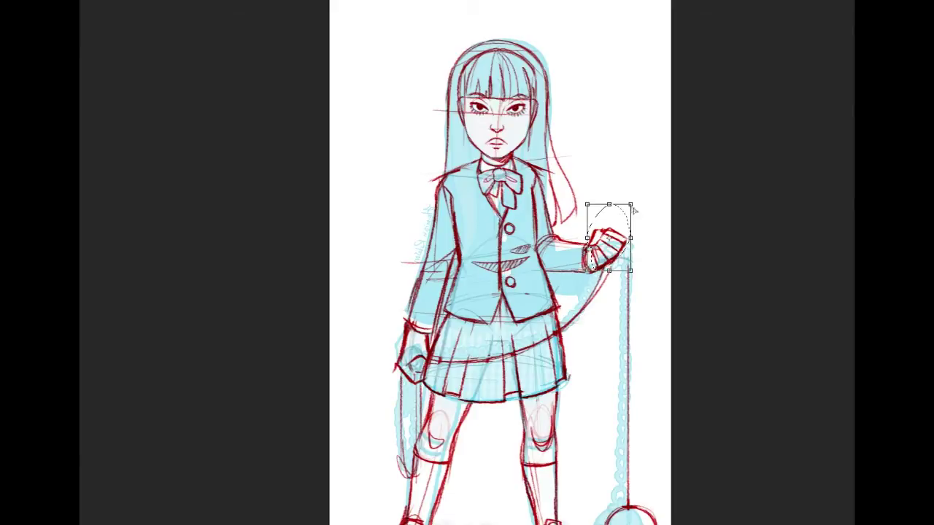
drag(626, 210, 624, 220)
key(Return)
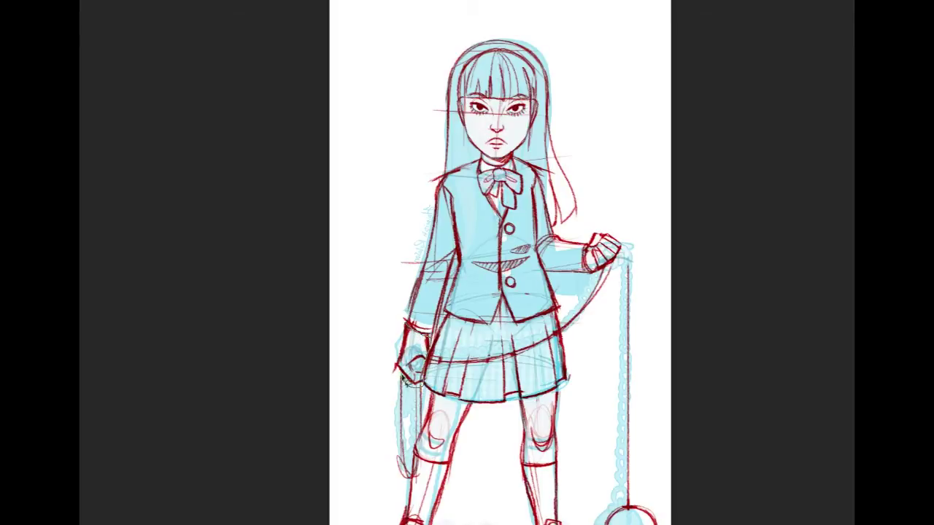
Select the lowered hand at the skirt's edge and scale it down slightly towards its cuff.
drag(391, 314, 400, 319)
key(ctrl+t)
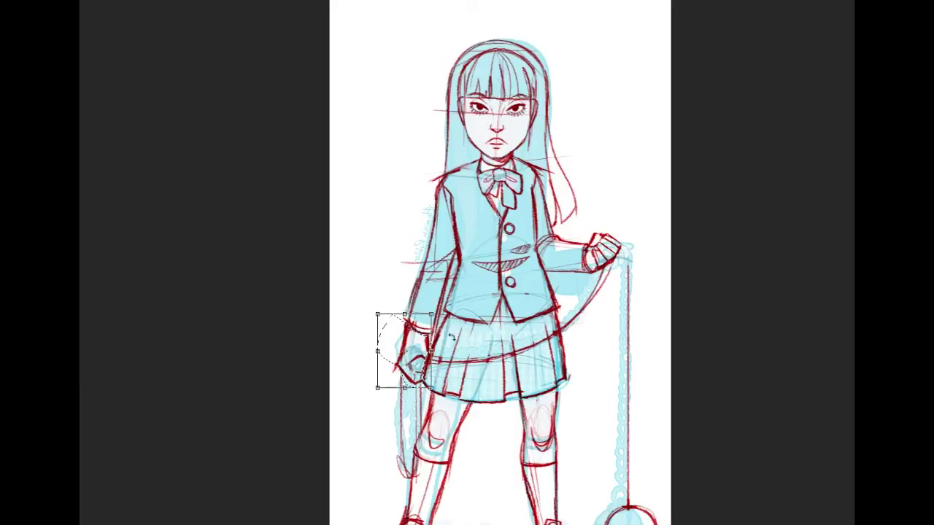
drag(372, 389, 382, 380)
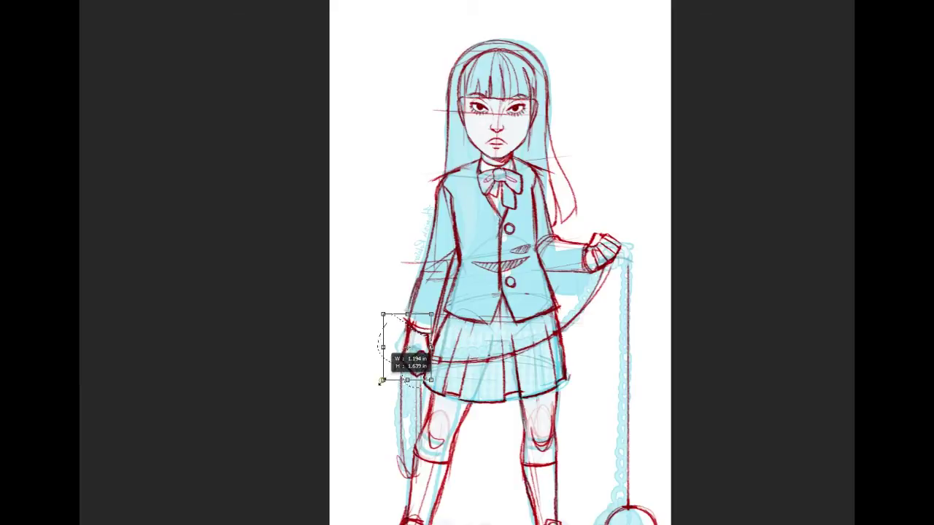
key(Return)
key(ctrl+d)
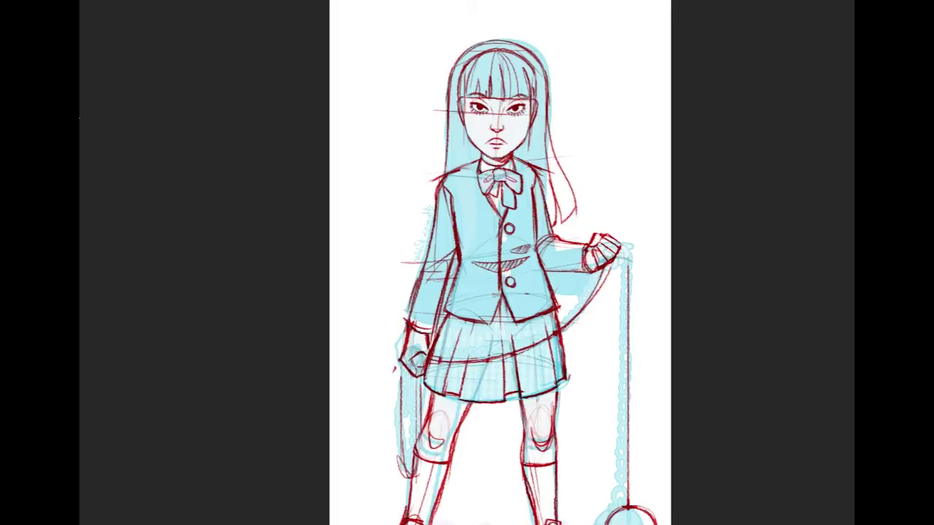
Move the hanging chain line and ball inward under the raised hand, and darken the chain's sagging curve from that hand.
mouse_move(793, 196)
mouse_down()
mouse_move(787, 110)
mouse_move(774, 108)
mouse_up()
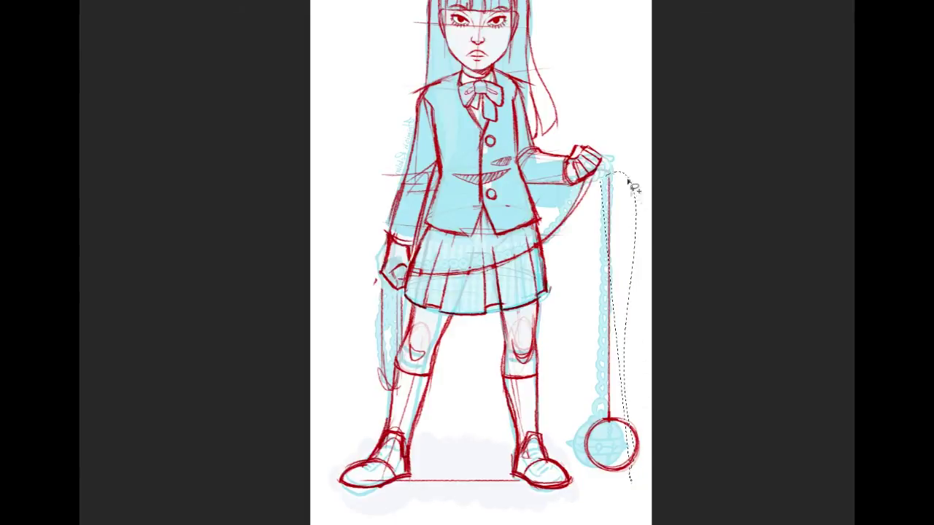
mouse_move(603, 181)
mouse_down()
mouse_move(631, 270)
mouse_move(650, 471)
mouse_move(578, 462)
mouse_move(604, 213)
mouse_up()
drag(617, 192, 604, 188)
key(ctrl+d)
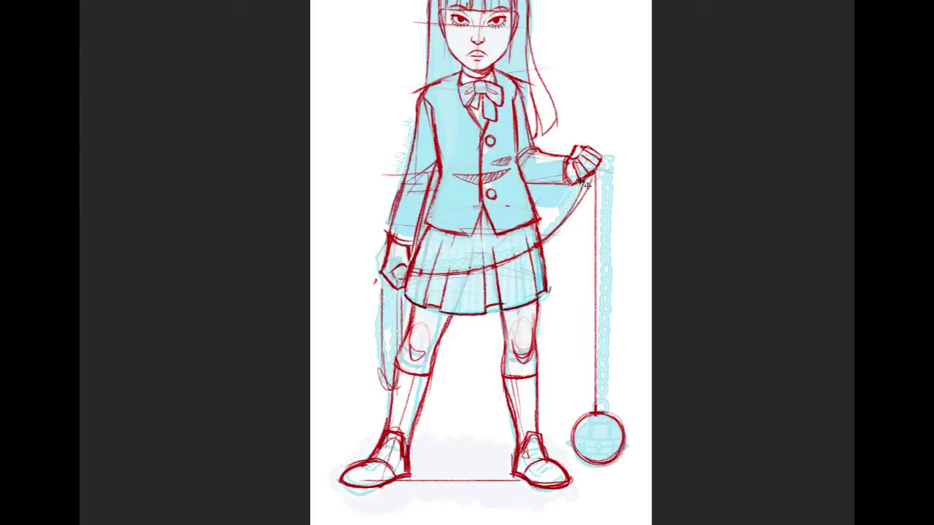
mouse_move(586, 202)
mouse_down()
mouse_move(551, 249)
mouse_move(559, 226)
mouse_up()
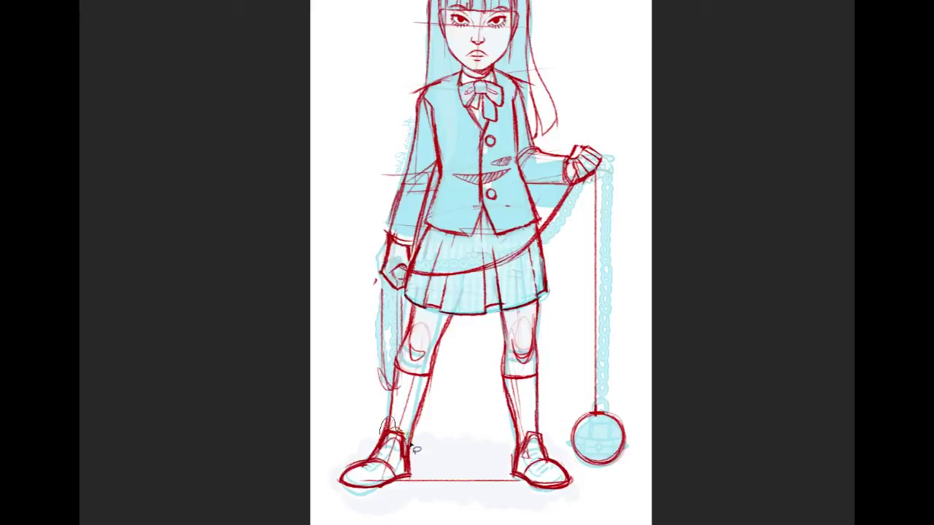
Select the shoe on the lowered arm's side and scale it down slightly, narrowing it from the toe.
mouse_move(400, 496)
mouse_down()
mouse_move(344, 491)
mouse_move(322, 458)
mouse_move(394, 417)
mouse_up()
key(ctrl+t)
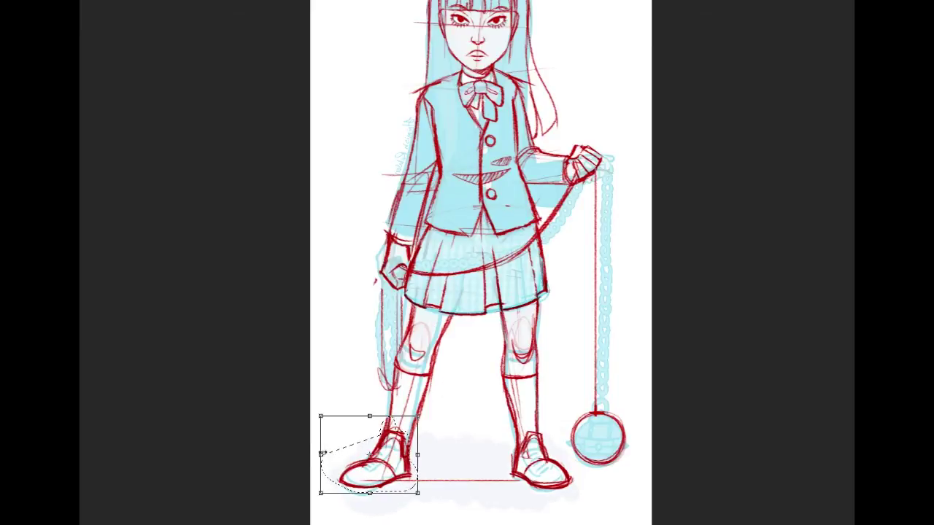
drag(321, 455, 330, 453)
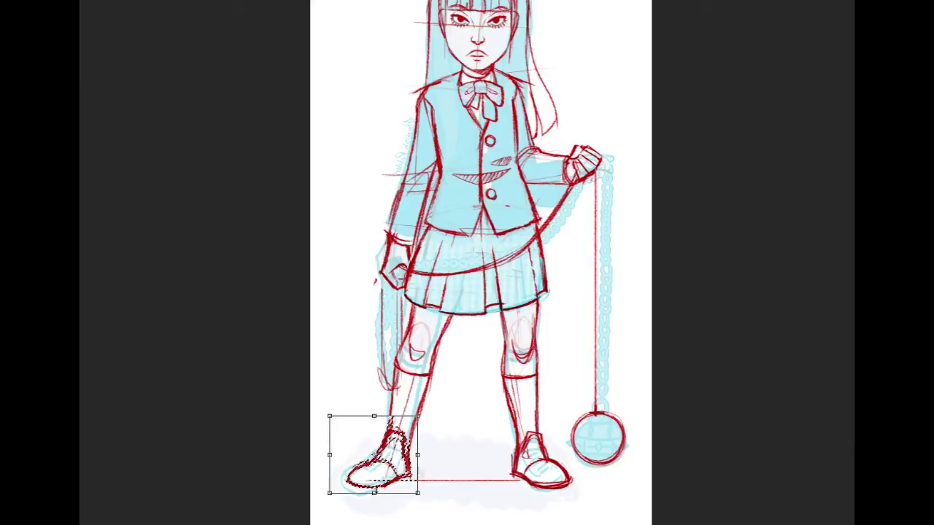
drag(329, 493, 331, 492)
key(Return)
key(ctrl+d)
Select the chain-link brush preset for the chain.
mouse_move(453, 292)
mouse_down()
mouse_move(460, 344)
mouse_move(478, 350)
mouse_up()
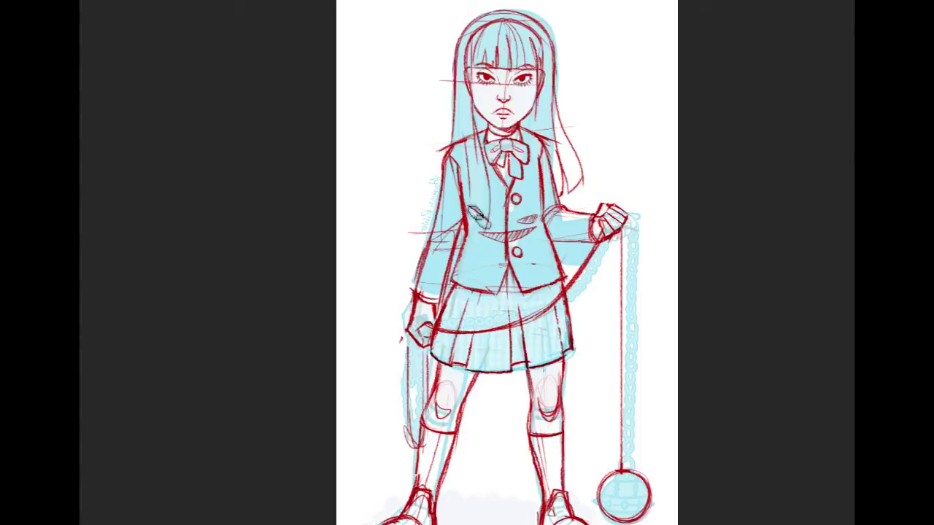
drag(674, 217, 621, 159)
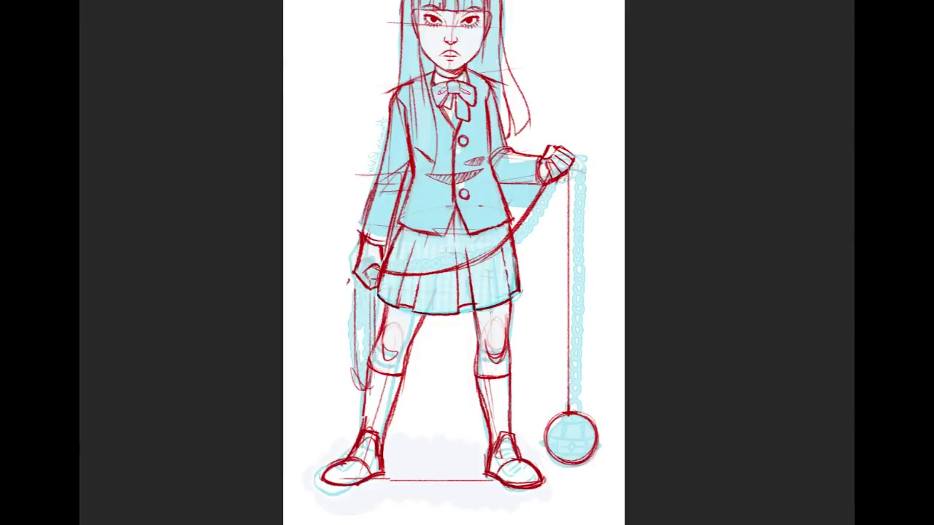
click(103, 0)
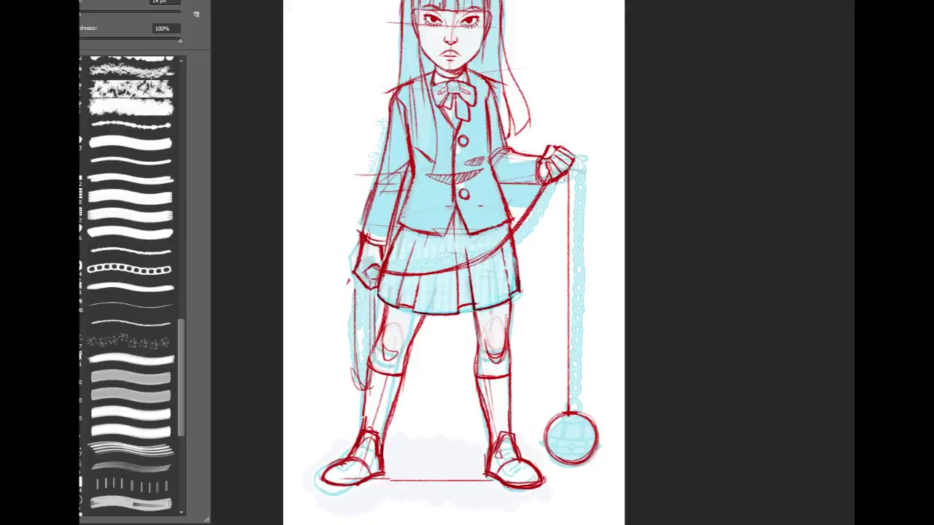
click(147, 269)
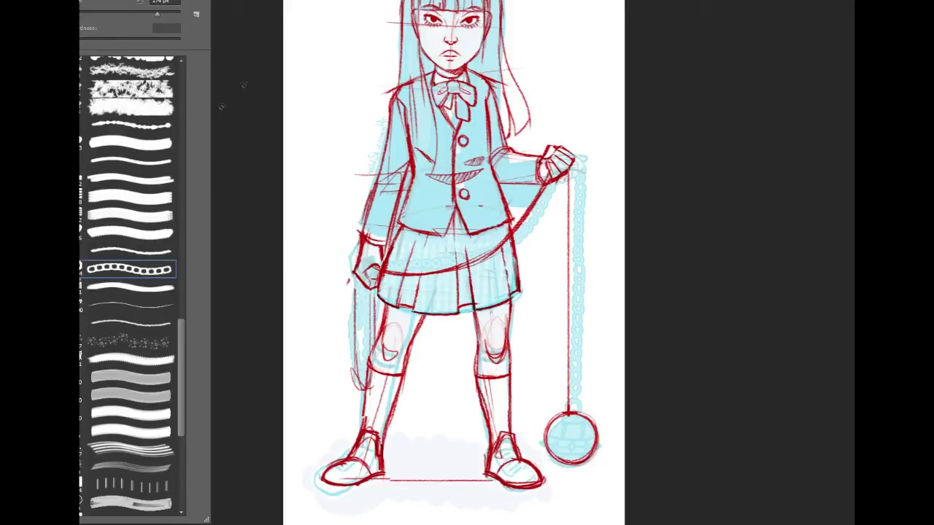
click(466, 206)
Create a new document 500 pixels wide and 500 pixels high at 300 pixels/inch with a white background.
click(86, 0)
click(95, 1)
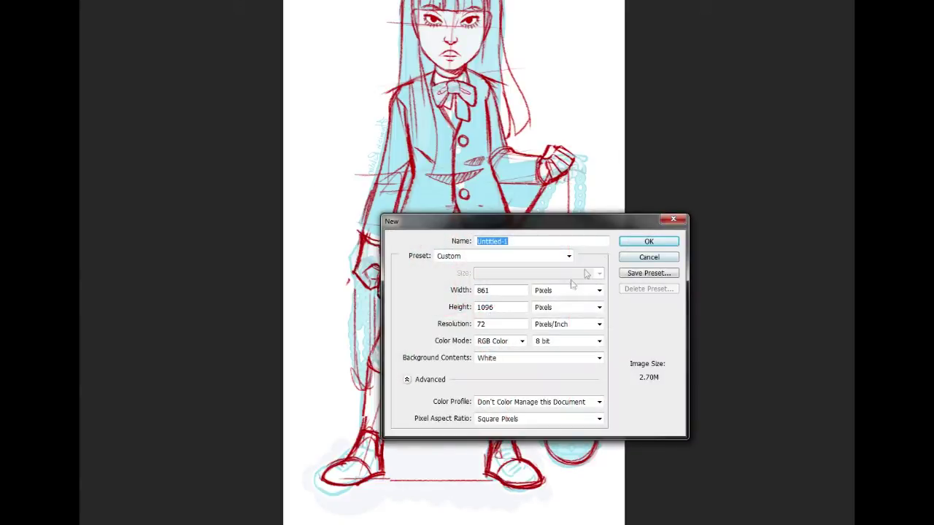
drag(502, 291, 476, 292)
drag(496, 326, 469, 330)
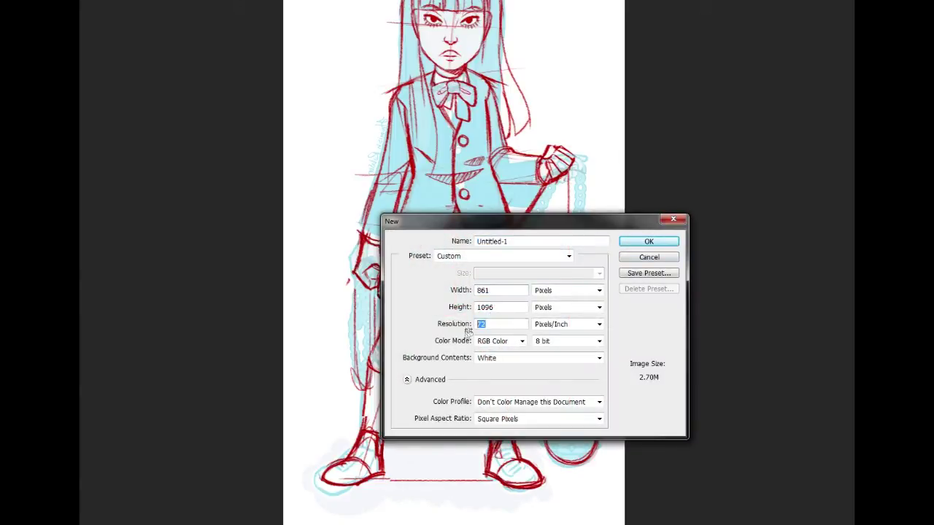
text(300)
double_click(503, 291)
text(500)
double_click(501, 306)
text(500)
key(Return)
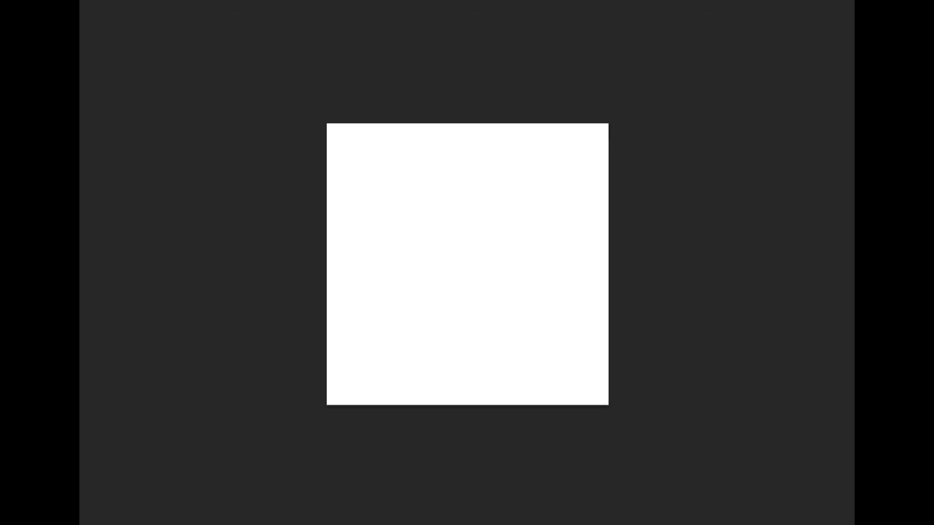
Select the 6 px line brush preset with 100% hardness for drawing on the blank document.
click(82, 2)
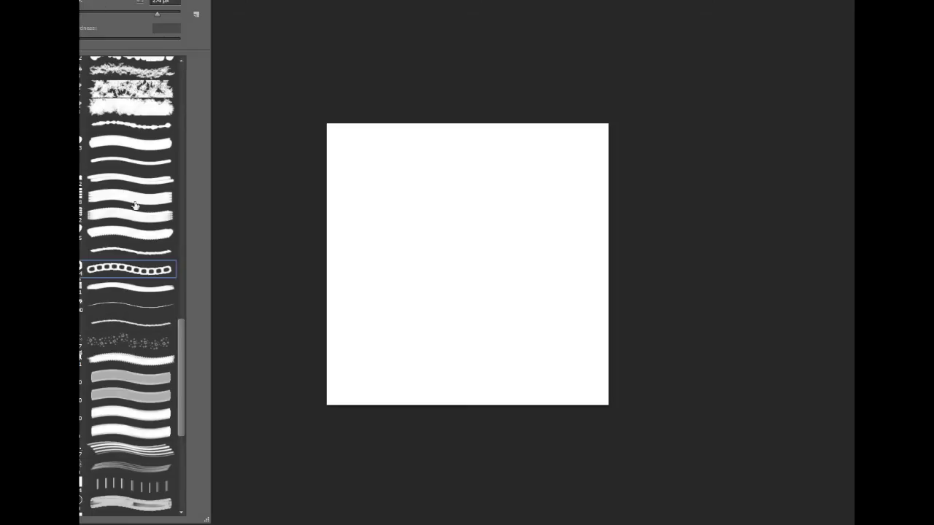
click(131, 252)
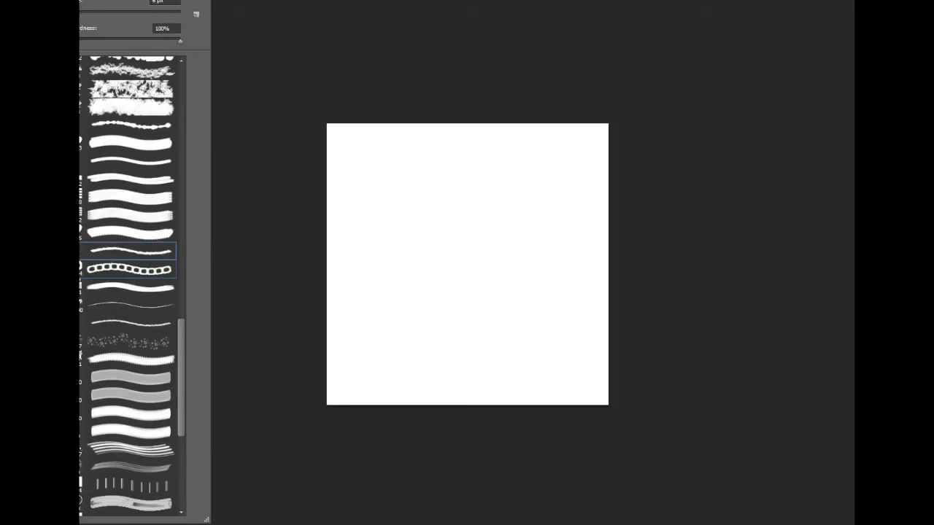
key(Escape)
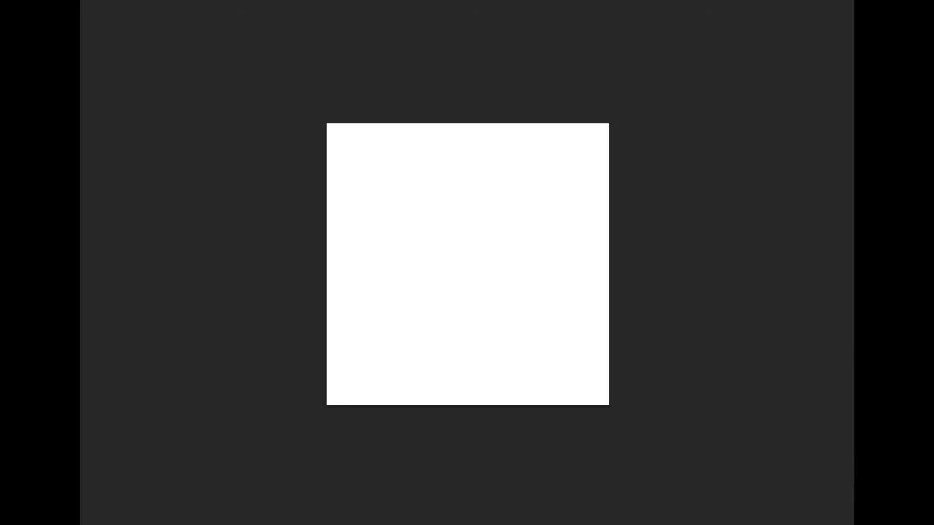
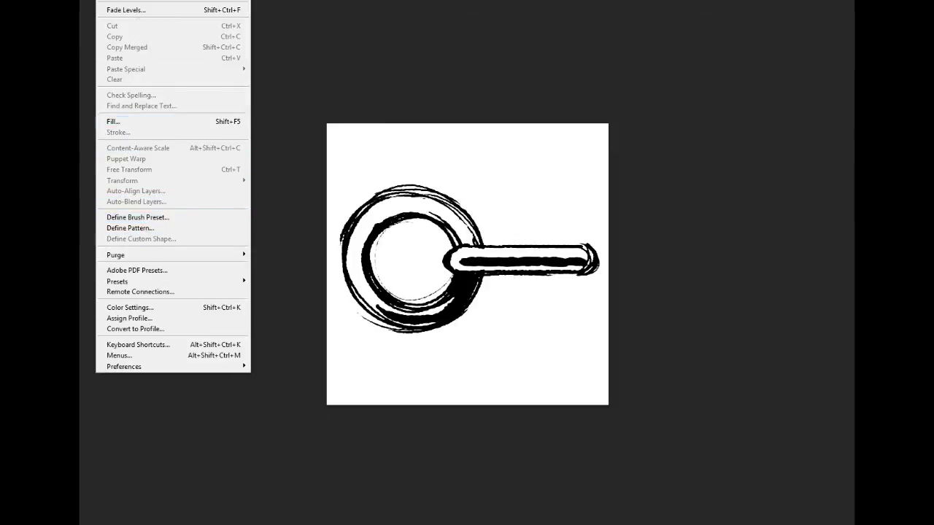
Define the ring-and-link drawing as a brush preset named testchain and try one stroke with it, undoing the stroke.
click(157, 220)
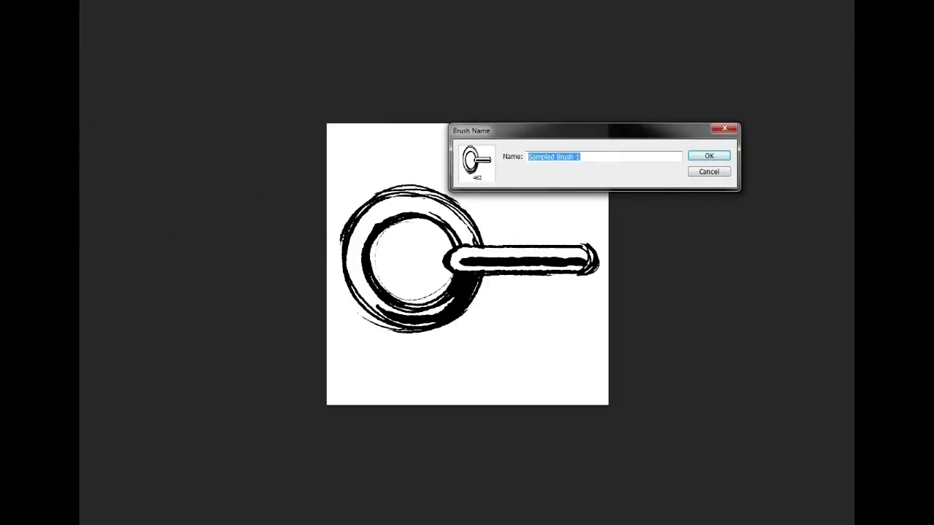
text(testchain)
key(Return)
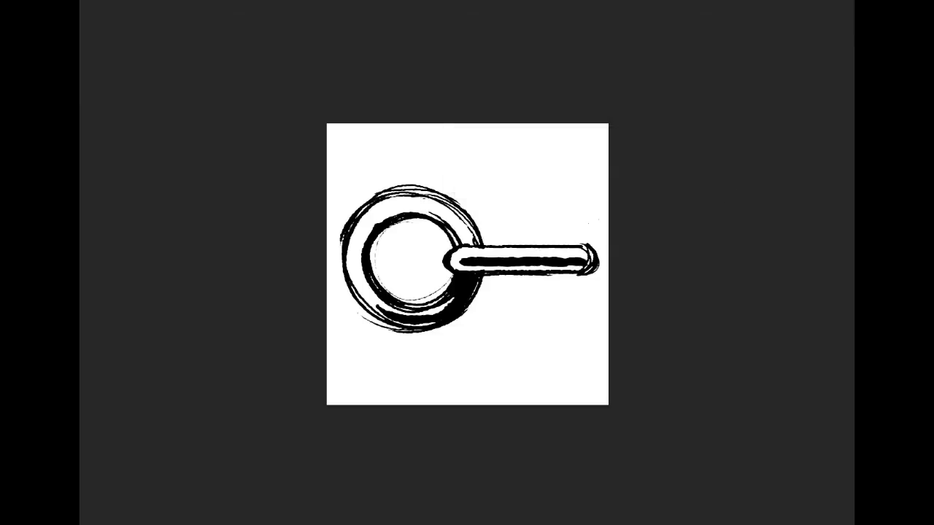
mouse_move(429, 148)
mouse_down()
mouse_move(498, 301)
mouse_move(456, 407)
mouse_up()
key(ctrl+z)
Show the brush presets and the full brush tip settings, placing the settings over the canvas.
click(320, 3)
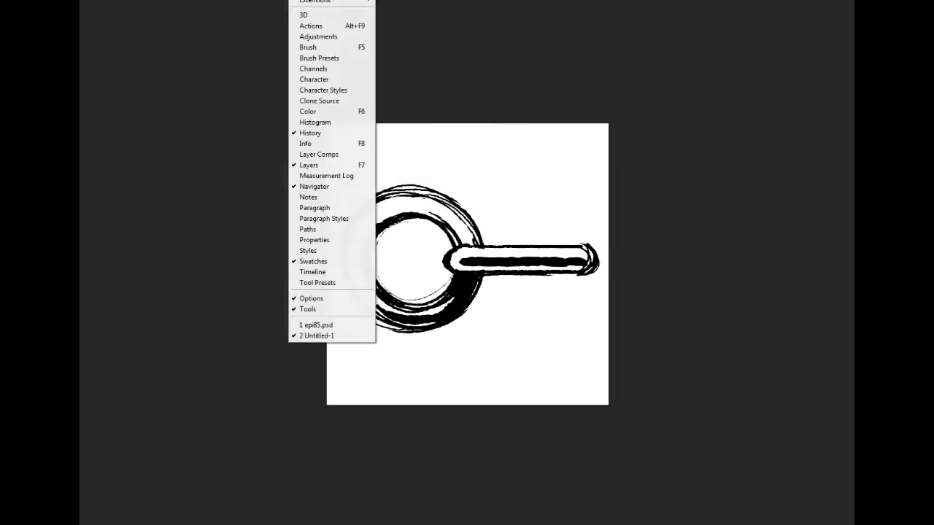
click(337, 60)
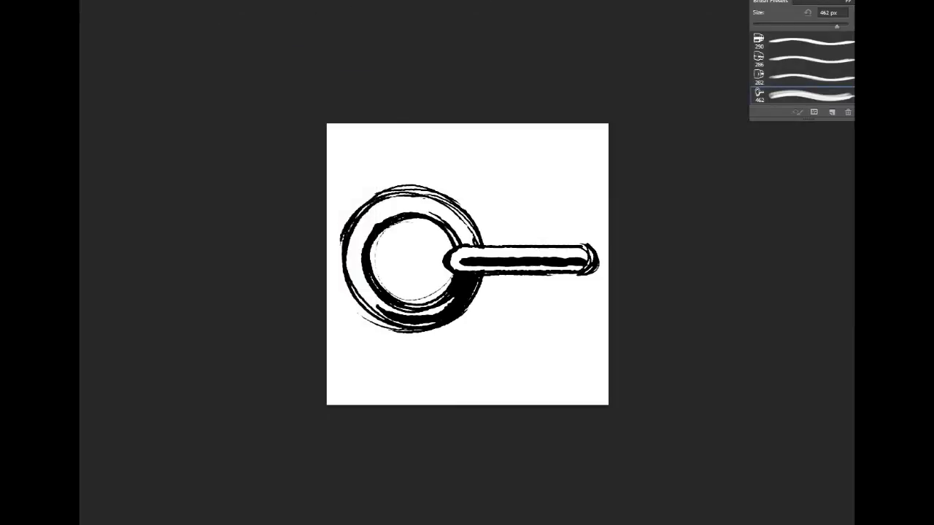
click(321, 3)
click(332, 46)
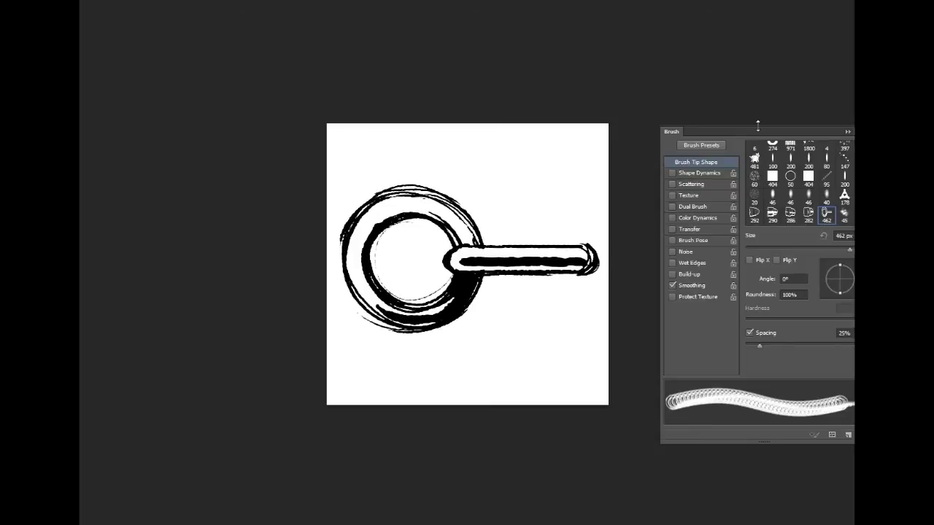
mouse_move(757, 128)
mouse_down()
mouse_move(350, 77)
mouse_move(414, 57)
mouse_up()
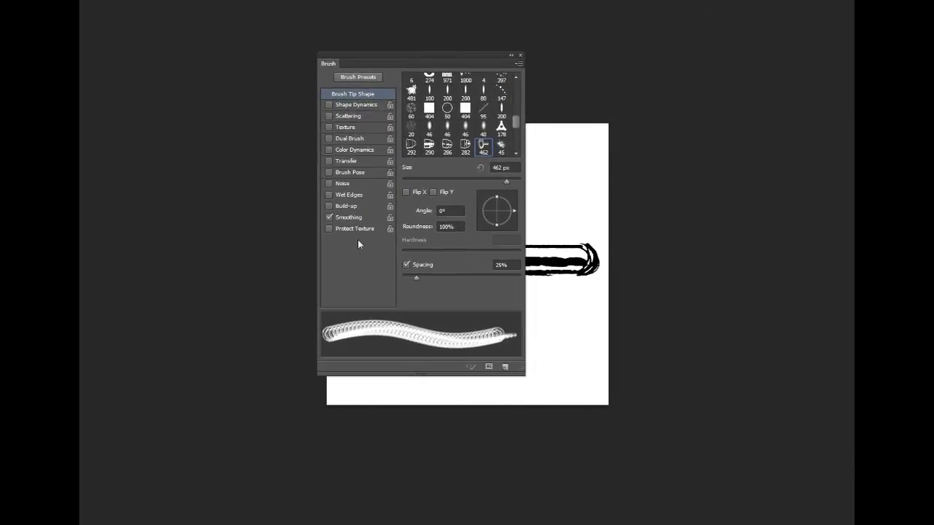
Enable Shape Dynamics with size jitter 100%, minimum diameter 95% and the angle controlled by Direction, keeping roundness jitter at 0%.
click(350, 104)
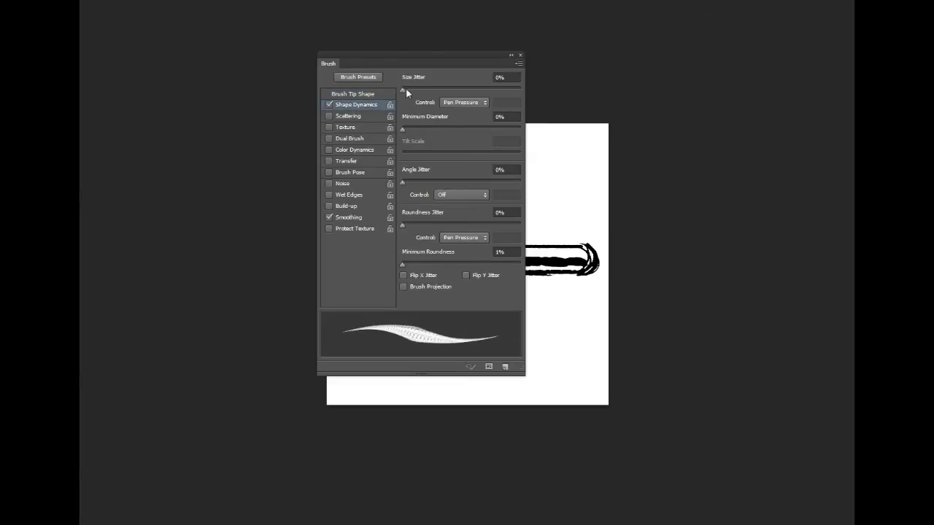
drag(403, 89, 551, 92)
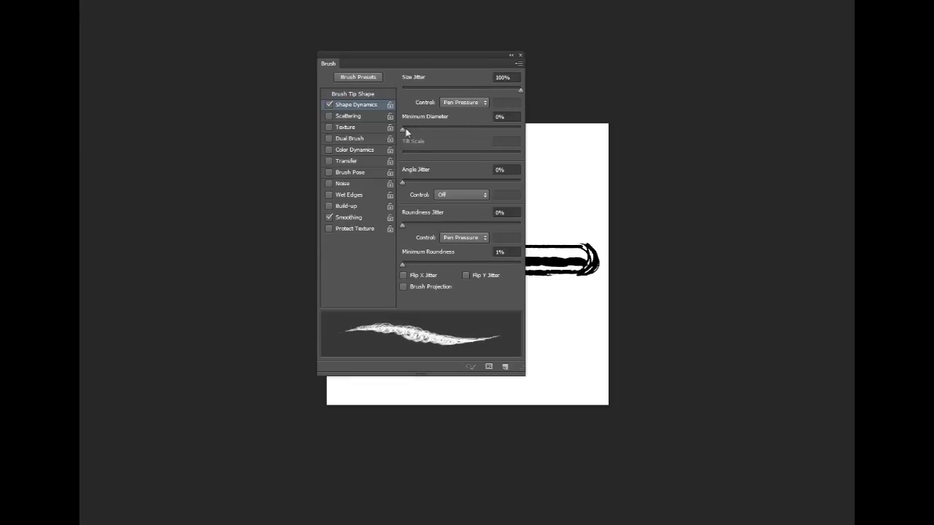
drag(402, 127, 515, 125)
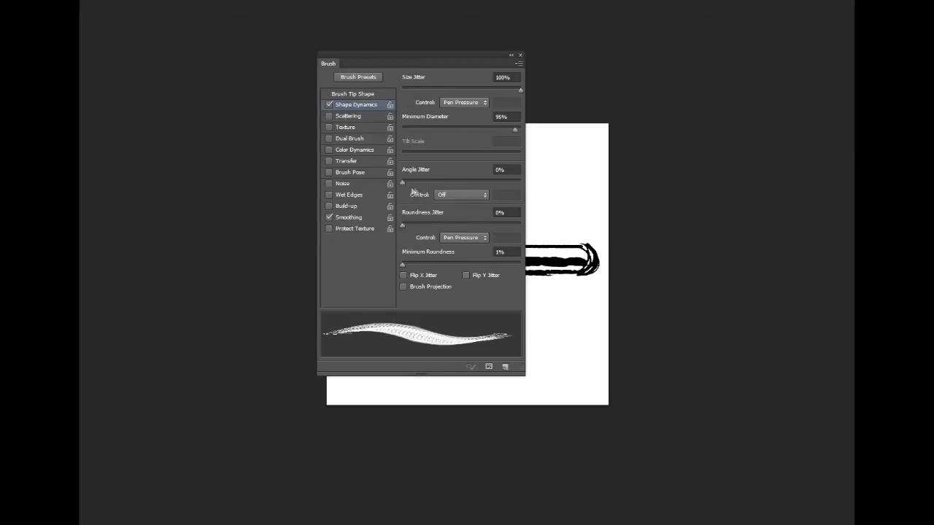
click(447, 197)
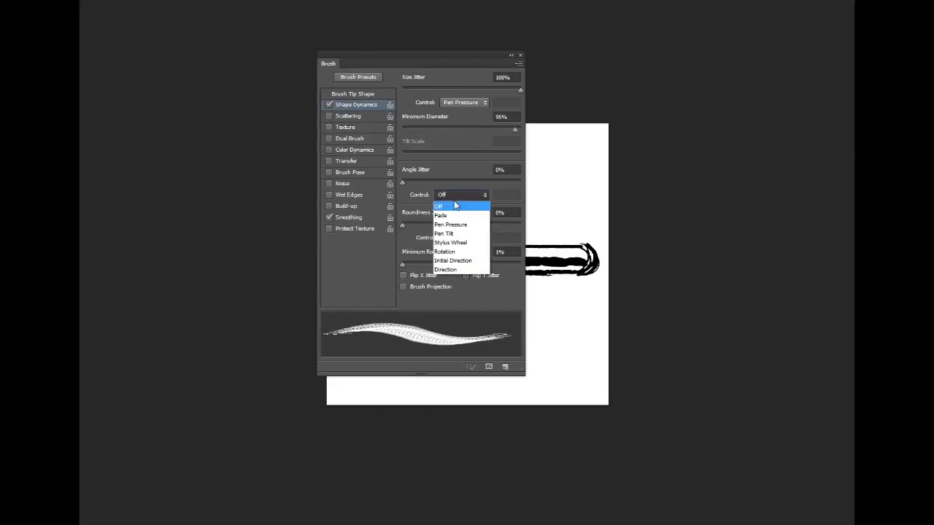
click(459, 271)
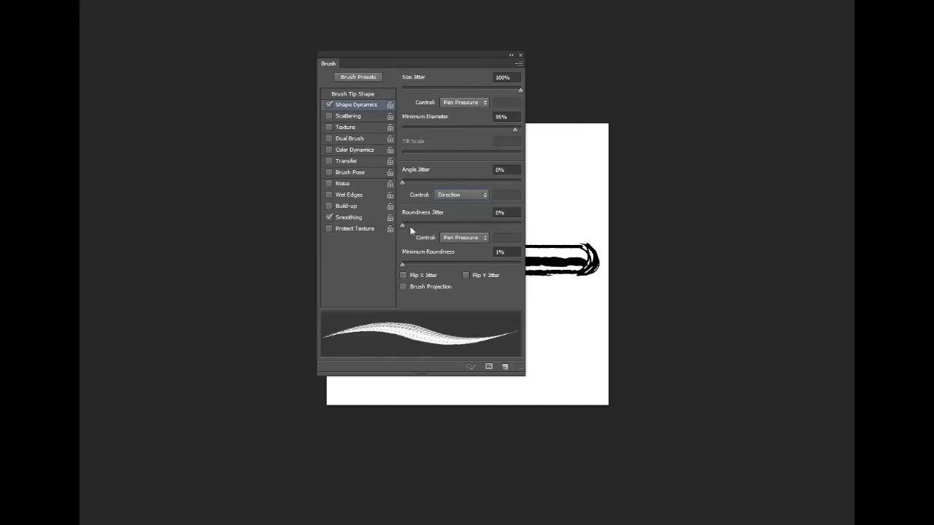
mouse_move(404, 225)
mouse_down()
mouse_move(530, 229)
mouse_move(382, 230)
mouse_up()
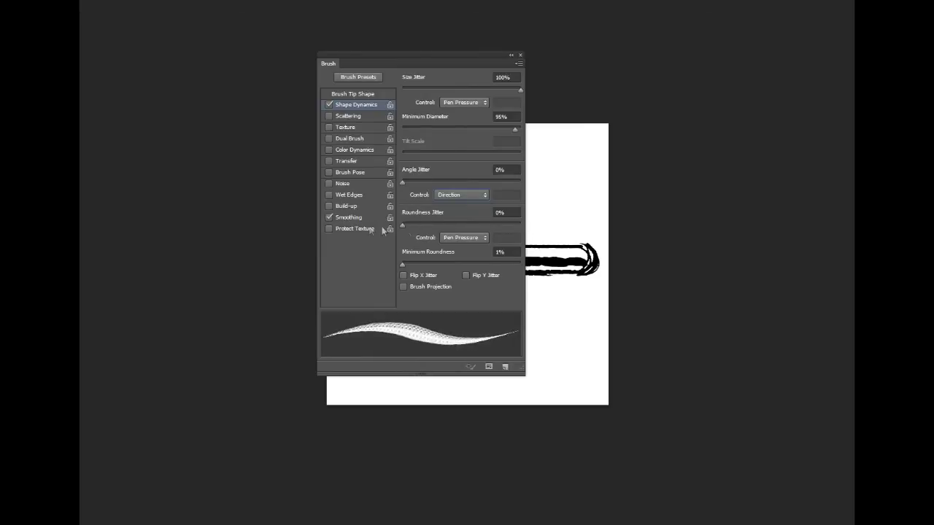
Set the chain brush tip's spacing to 148%.
click(367, 95)
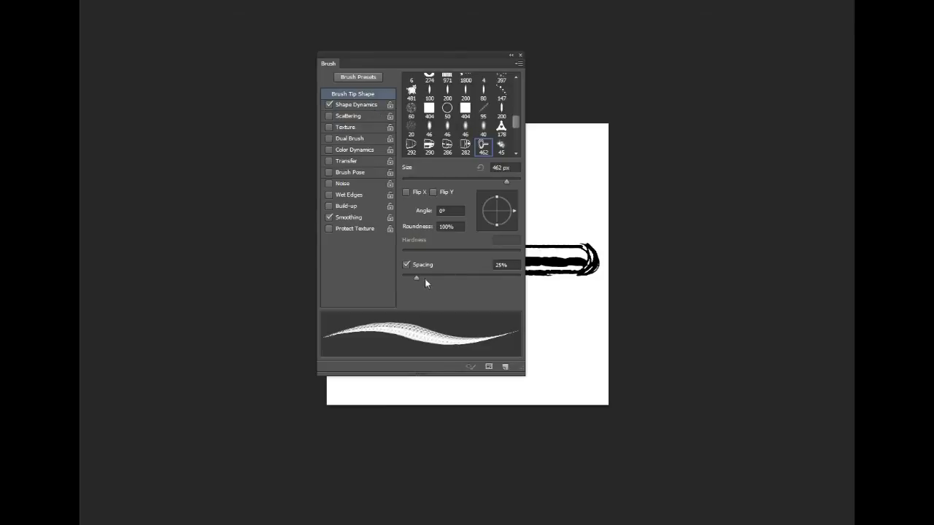
mouse_move(421, 278)
mouse_down()
mouse_move(482, 289)
mouse_move(485, 279)
mouse_move(475, 280)
mouse_up()
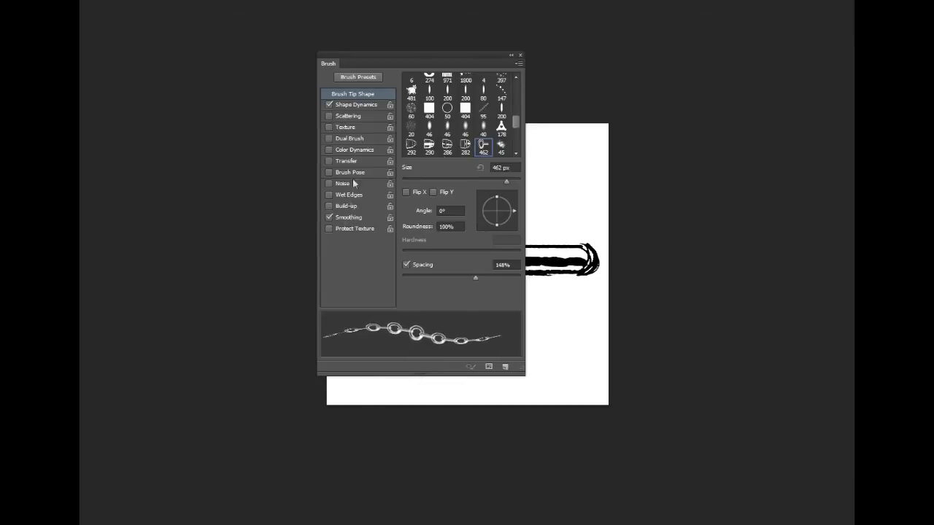
Turn off the roundness jitter control in the chain brush's Shape Dynamics.
click(361, 107)
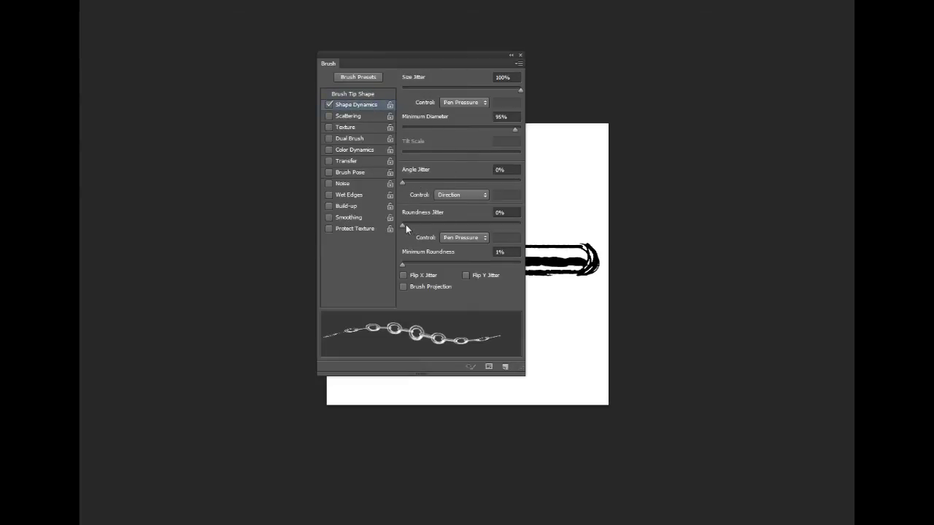
click(463, 239)
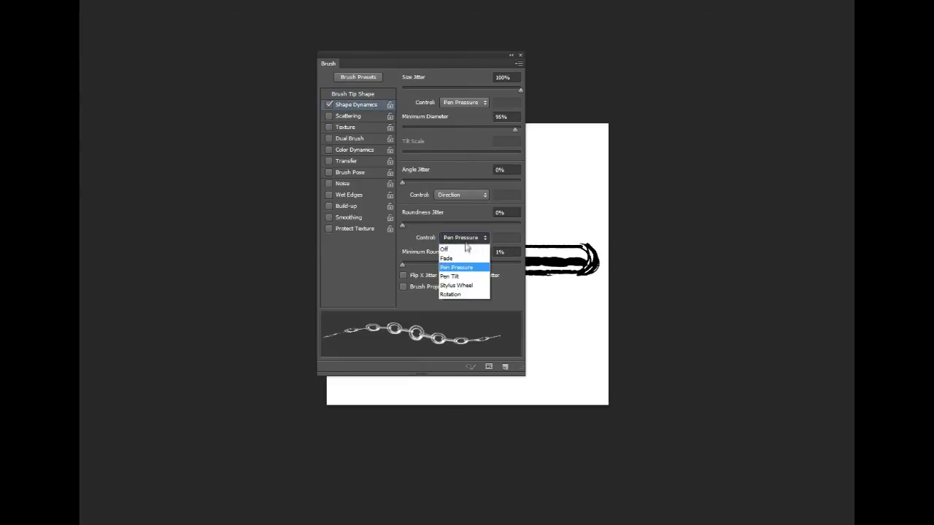
click(463, 250)
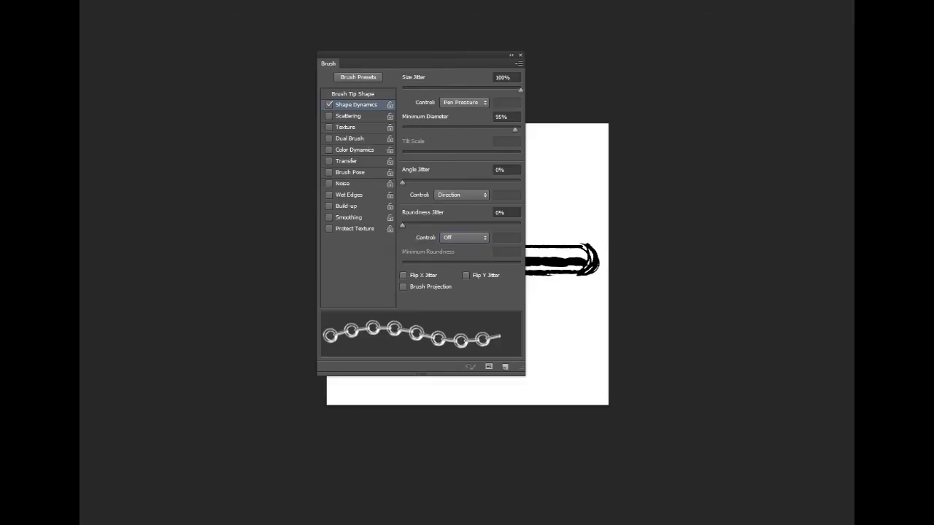
Save the adjusted chain brush as a new preset named testchainFIN, capturing its size, and undo a test stroke.
click(88, 1)
mouse_move(187, 406)
mouse_down()
mouse_move(191, 312)
mouse_move(187, 478)
mouse_up()
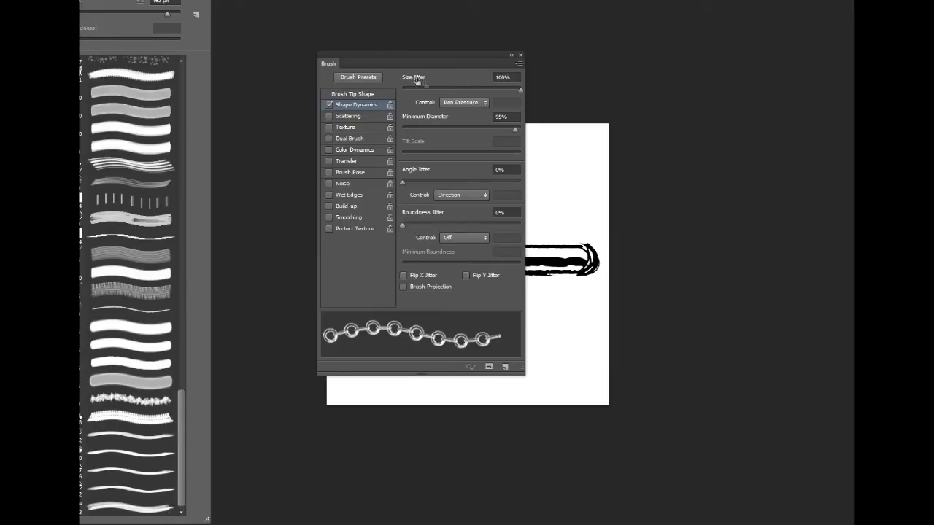
click(366, 79)
click(359, 80)
click(517, 63)
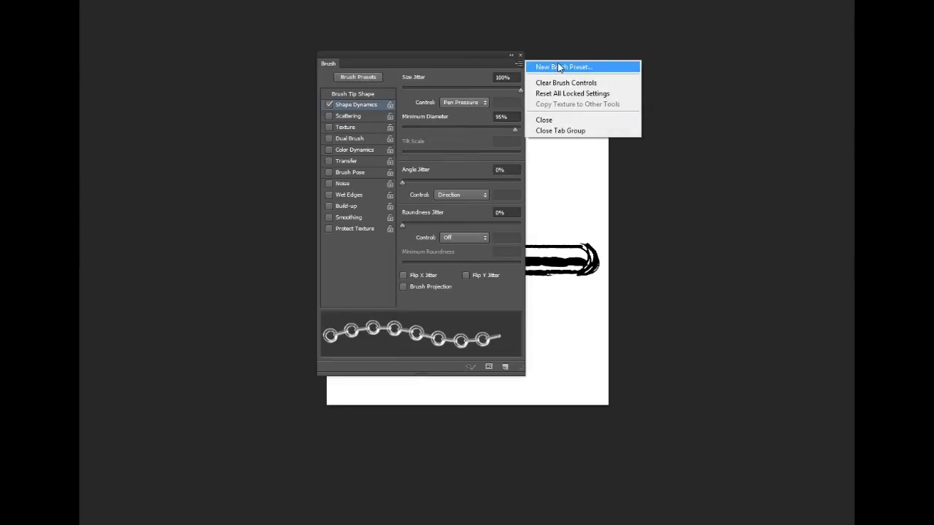
click(588, 67)
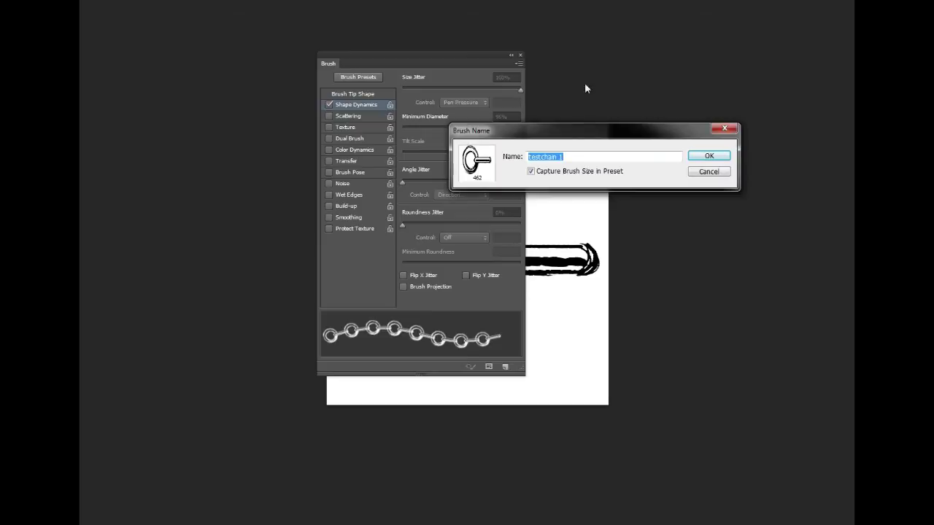
click(575, 157)
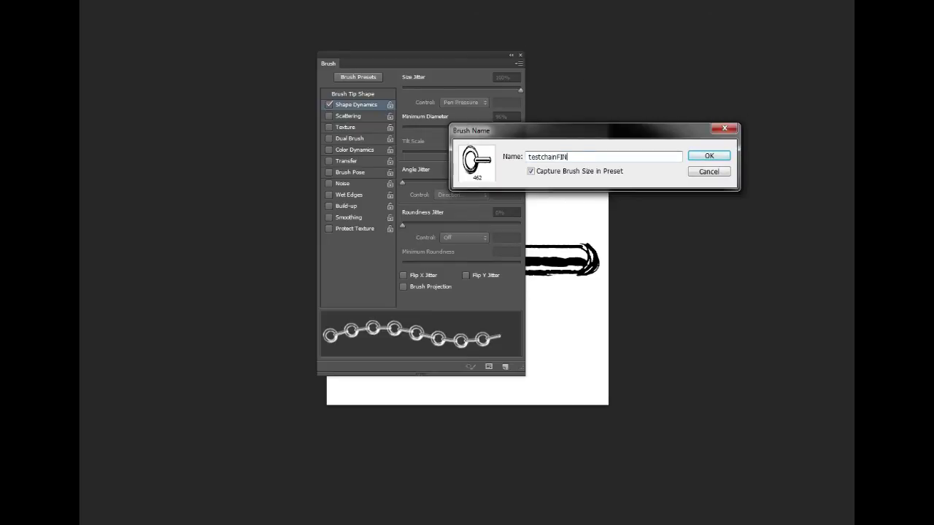
key(Return)
mouse_move(562, 299)
mouse_down()
mouse_move(537, 313)
mouse_move(485, 241)
mouse_up()
key(ctrl+z)
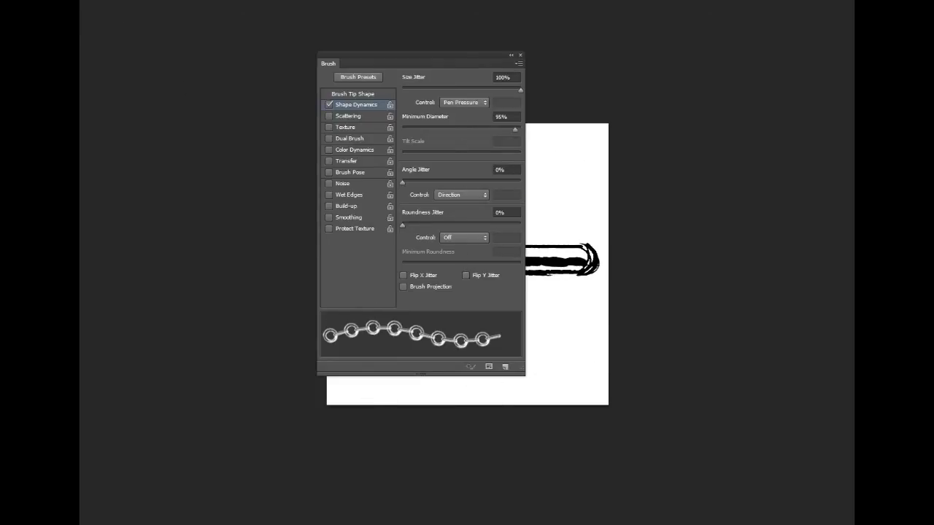
Delete the earlier chain brush preset, keeping the new chain preset, and dismiss the brush settings.
click(82, 2)
right_click(110, 487)
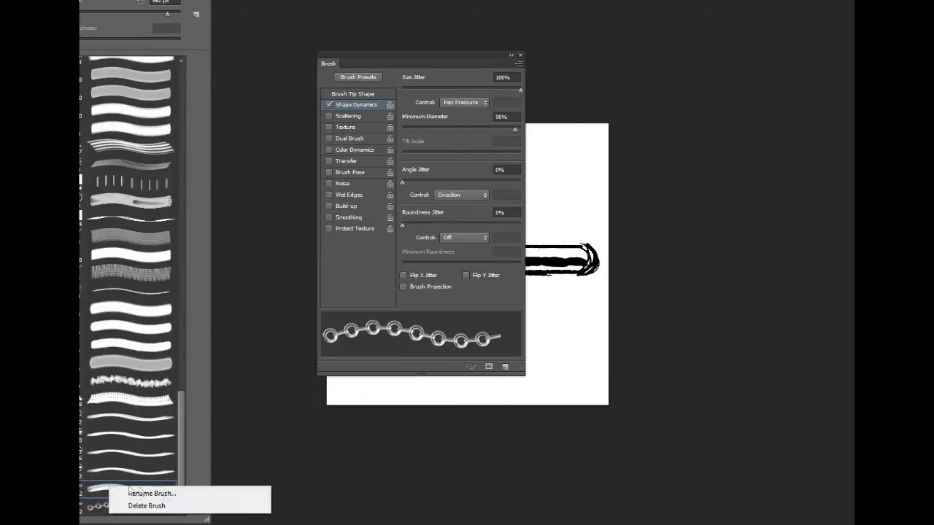
click(174, 503)
click(573, 177)
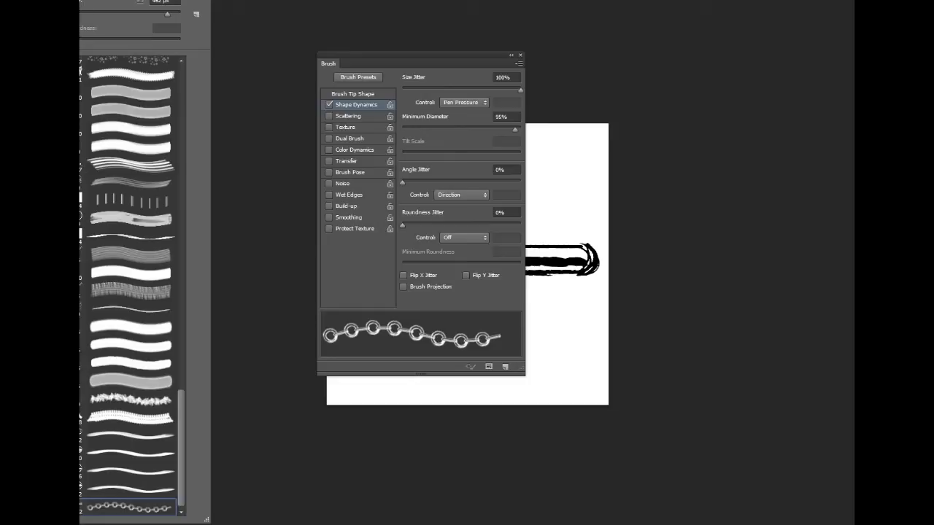
click(456, 111)
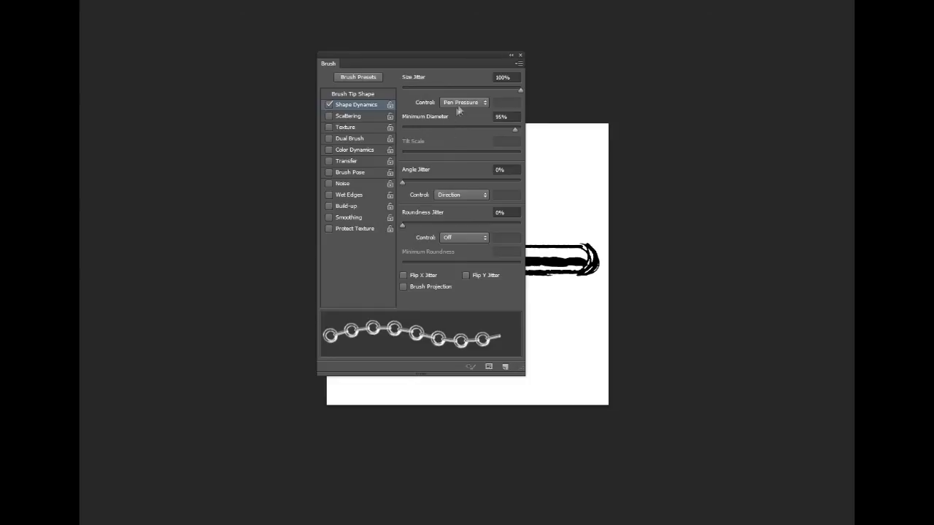
click(520, 55)
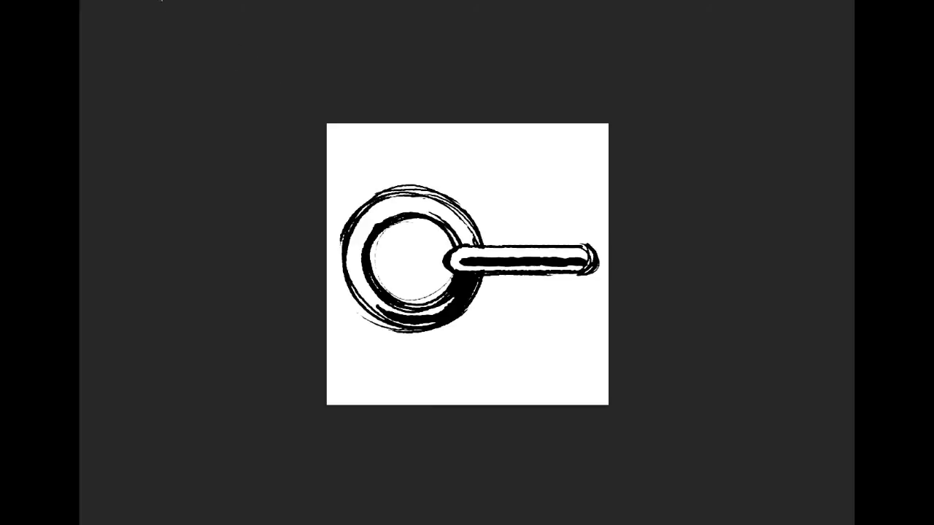
Return to the schoolgirl sketch and paint a straight chain from the raised hand down to the ball.
click(162, 1)
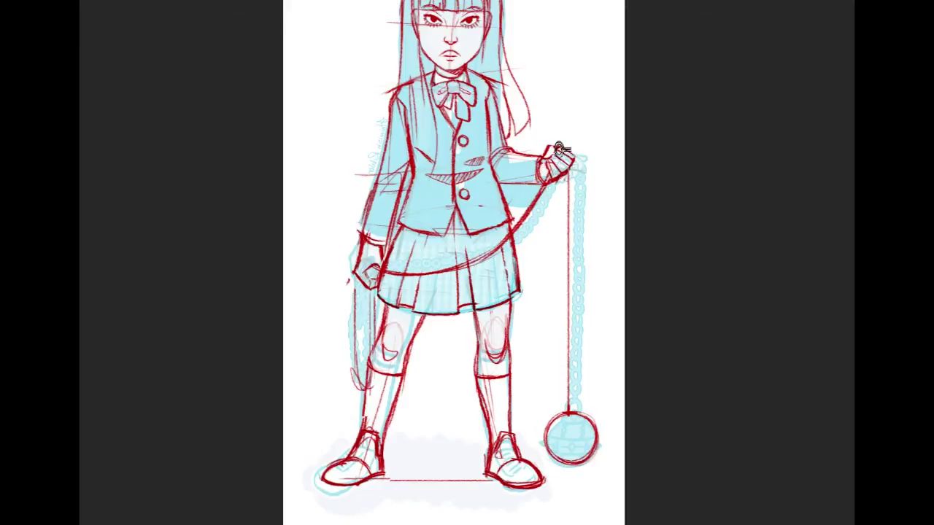
drag(563, 173, 577, 415)
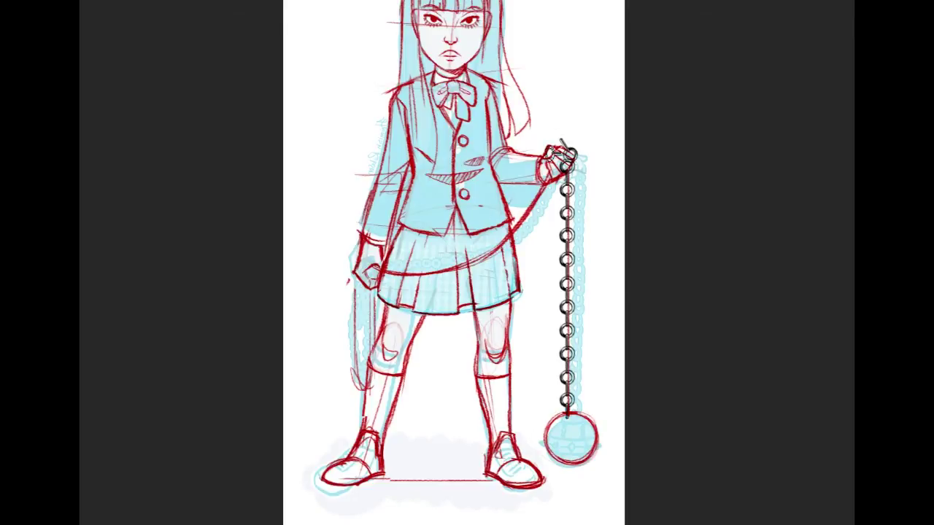
mouse_move(543, 174)
mouse_down()
mouse_move(504, 230)
mouse_move(441, 279)
mouse_up()
key(ctrl+z)
mouse_move(573, 129)
mouse_down()
mouse_move(519, 213)
mouse_move(472, 261)
mouse_move(404, 281)
mouse_move(360, 271)
mouse_up()
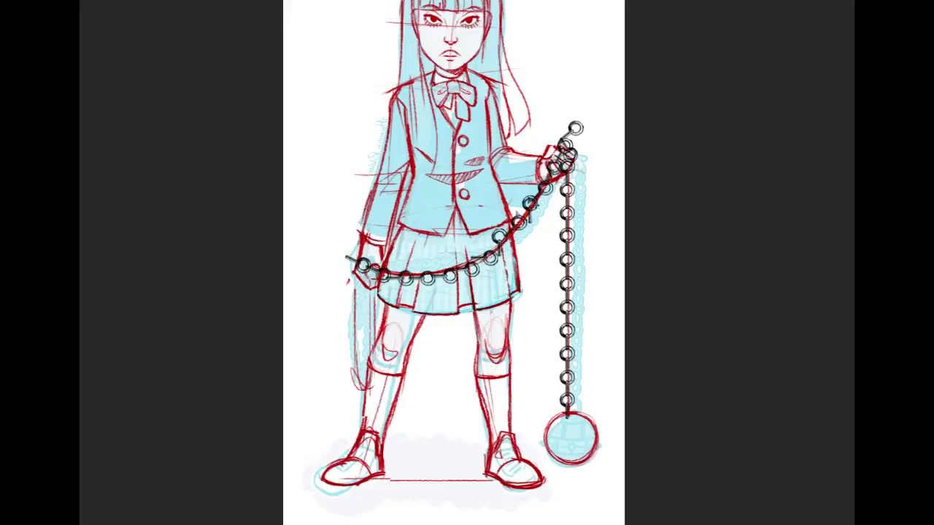
key(ctrl+z)
mouse_move(308, 232)
mouse_down()
mouse_move(372, 272)
mouse_move(419, 274)
mouse_move(465, 260)
mouse_move(527, 217)
mouse_move(580, 132)
mouse_up()
key(ctrl+z)
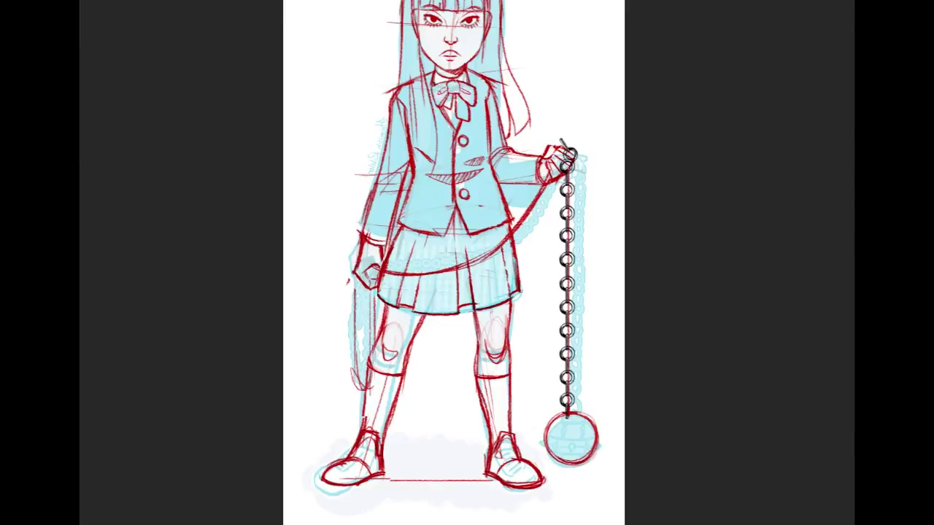
Paint overlapping chain strands hanging from the lowered hand down to just above the shoe, redoing unsatisfactory strokes.
key(Tab)
key(ctrl+t)
mouse_move(368, 270)
mouse_down()
mouse_move(352, 382)
mouse_move(343, 349)
mouse_move(349, 289)
mouse_move(365, 267)
mouse_move(369, 352)
mouse_move(357, 375)
mouse_up()
key(ctrl+z)
drag(372, 269, 371, 383)
key(ctrl+z)
mouse_move(372, 235)
mouse_down()
mouse_move(358, 389)
mouse_move(357, 246)
mouse_move(358, 370)
mouse_move(361, 261)
mouse_up()
key(ctrl+z)
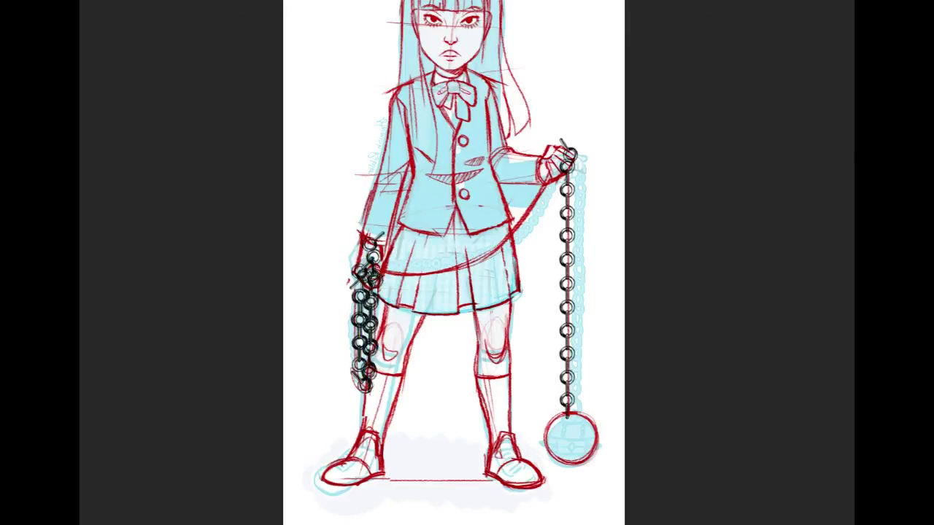
key(ctrl+z)
mouse_move(352, 301)
mouse_down()
mouse_move(357, 366)
mouse_move(374, 305)
mouse_move(366, 250)
mouse_up()
key(ctrl+z)
mouse_move(360, 281)
mouse_down()
mouse_move(353, 356)
mouse_move(370, 314)
mouse_move(360, 241)
mouse_up()
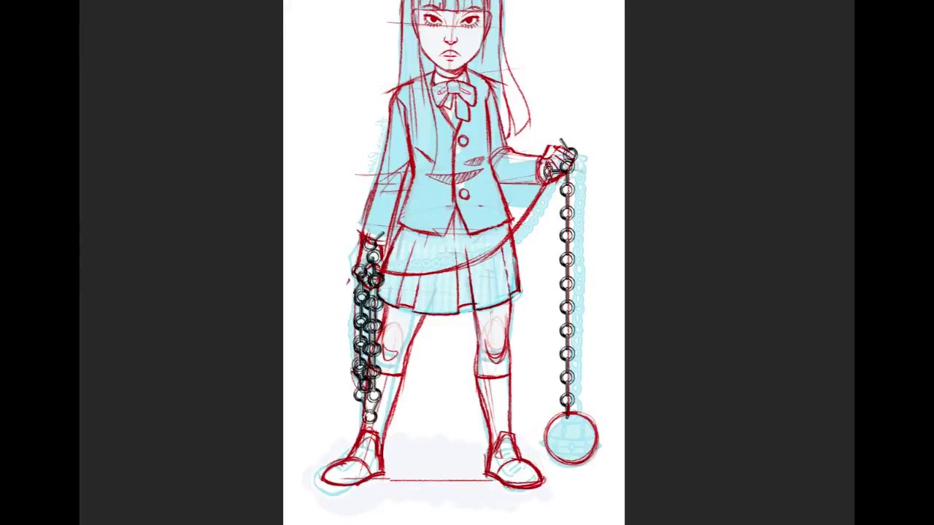
Paint a sagging chain across the skirt from the lowered hand to the raised hand, redoing it until it follows the red guide curve.
mouse_move(375, 264)
mouse_down()
mouse_move(403, 277)
mouse_move(449, 272)
mouse_move(489, 248)
mouse_move(532, 199)
mouse_move(560, 155)
mouse_up()
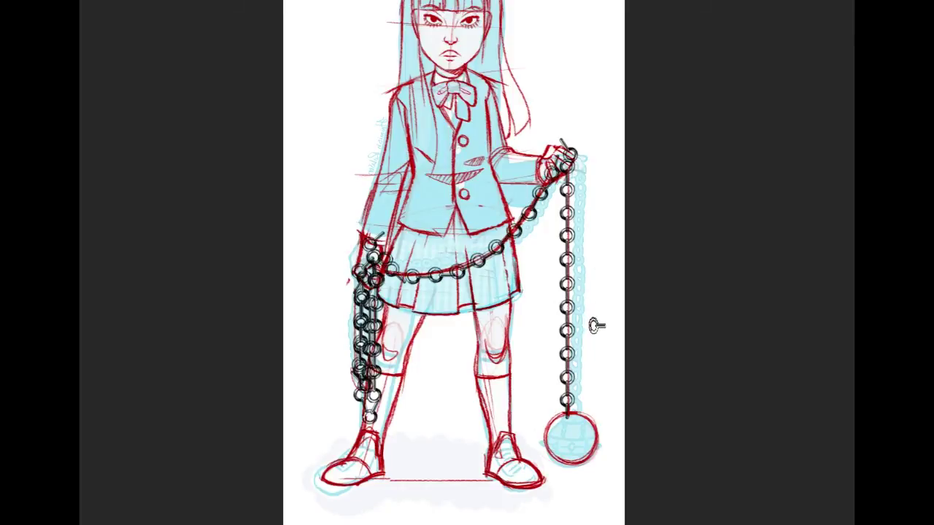
key(ctrl+z)
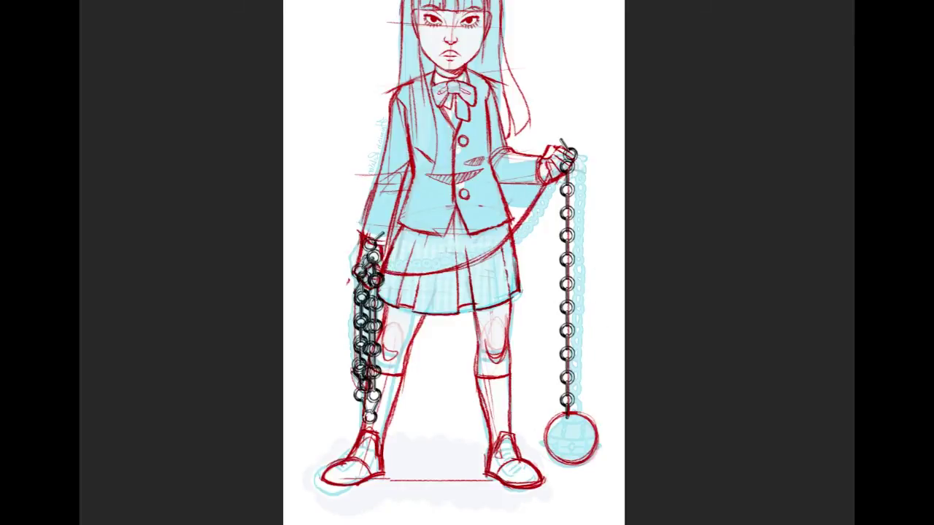
mouse_move(365, 271)
mouse_down()
mouse_move(485, 248)
mouse_move(555, 188)
mouse_move(561, 153)
mouse_up()
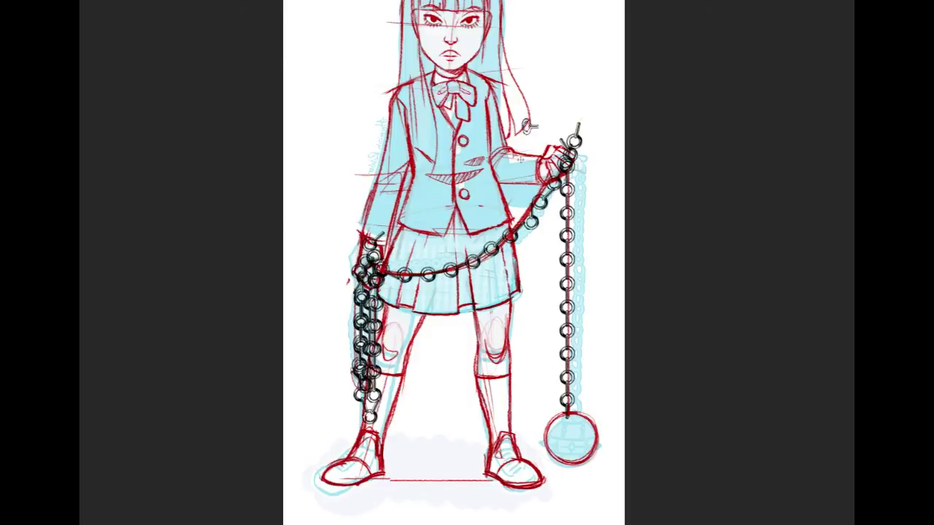
key(ctrl+z)
mouse_move(339, 251)
mouse_down()
mouse_move(473, 255)
mouse_move(565, 157)
mouse_move(580, 125)
mouse_up()
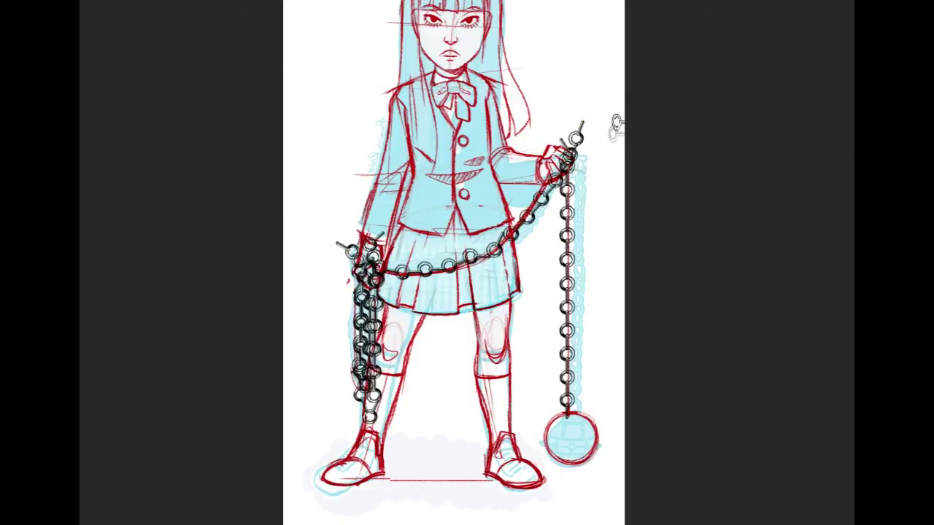
key(ctrl+z)
mouse_move(343, 248)
mouse_down()
mouse_move(366, 268)
mouse_move(492, 256)
mouse_move(564, 133)
mouse_up()
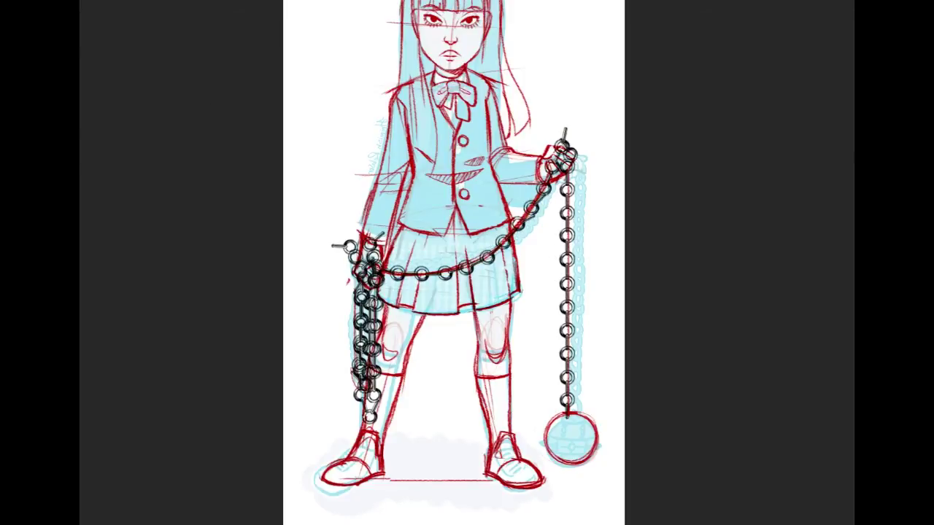
Erase the excess chain links covering the lowered hand and the raised hand.
mouse_move(372, 251)
mouse_down()
mouse_move(357, 281)
mouse_move(375, 258)
mouse_move(373, 242)
mouse_move(350, 277)
mouse_move(341, 241)
mouse_move(364, 256)
mouse_up()
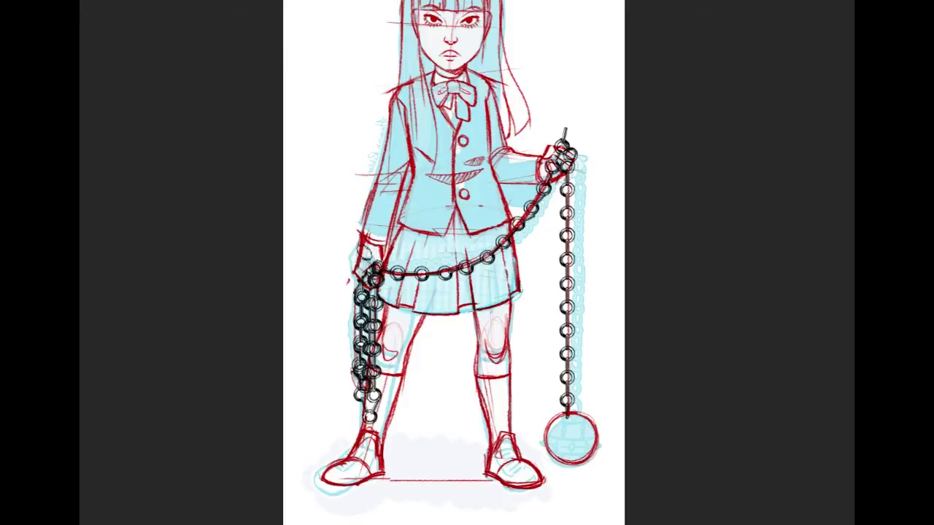
drag(373, 294, 367, 275)
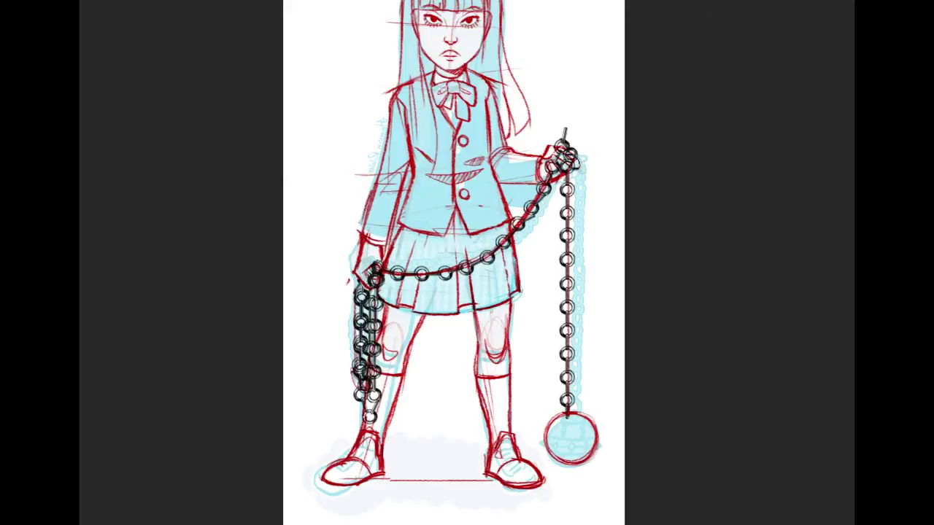
mouse_move(559, 159)
mouse_down()
mouse_move(553, 172)
mouse_move(568, 157)
mouse_up()
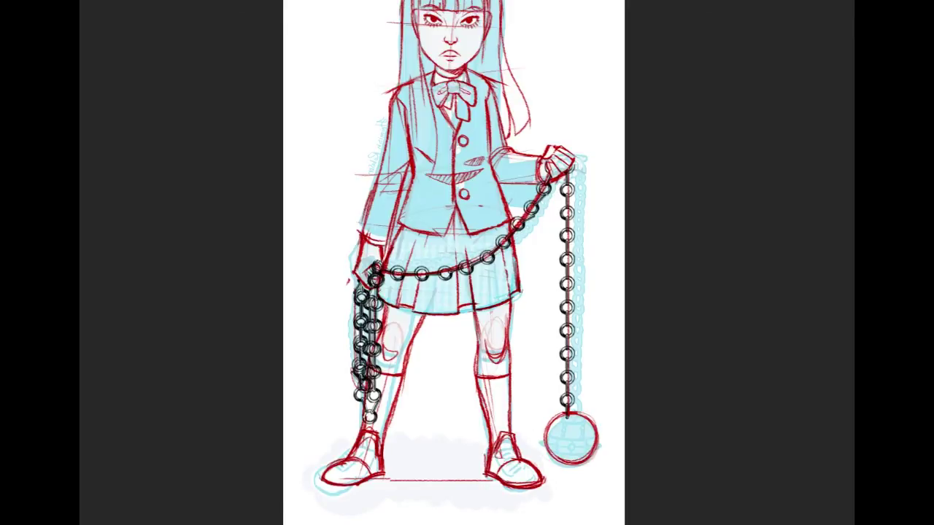
Recolour the chain linework blue and fill the inside of its links with white.
key(shift+F5)
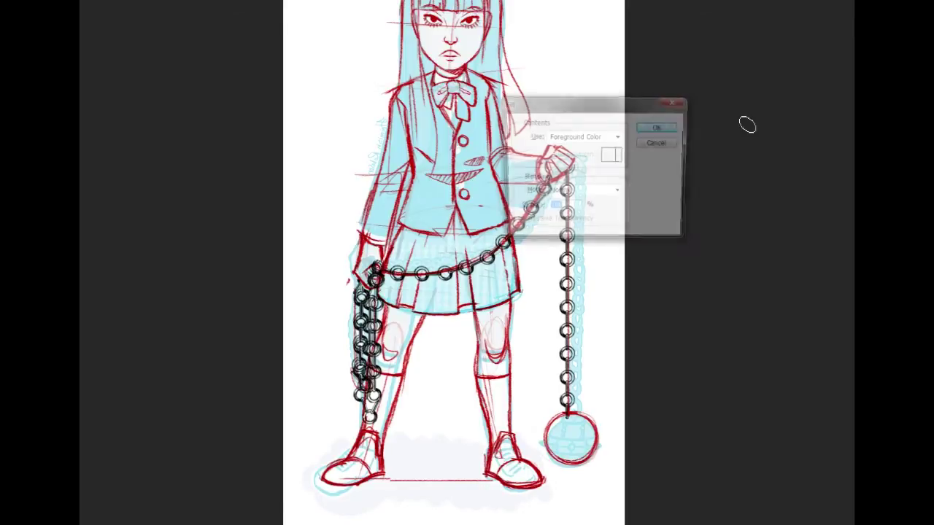
key(Return)
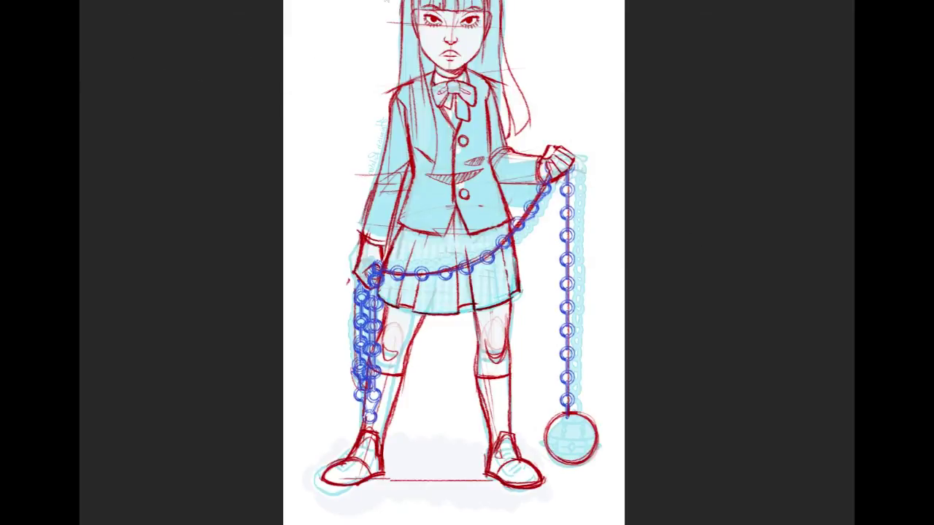
key(ctrl+a)
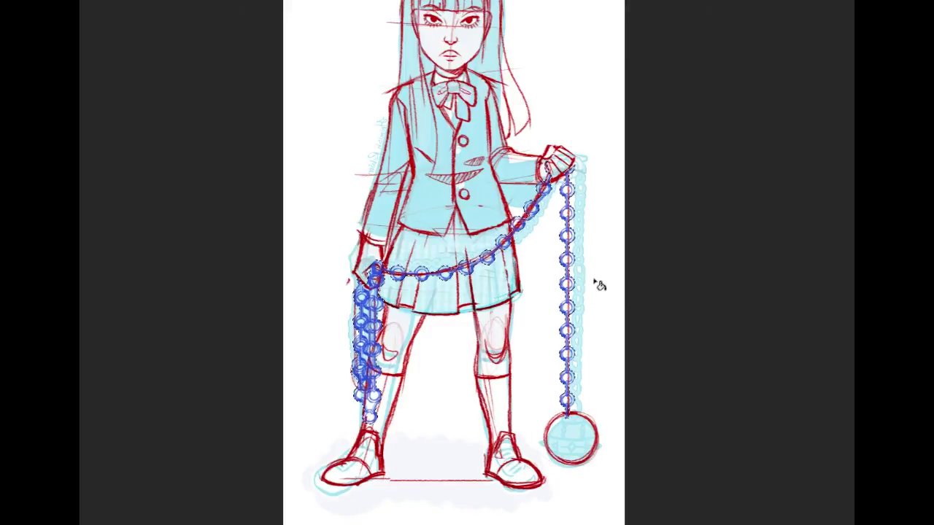
click(570, 286)
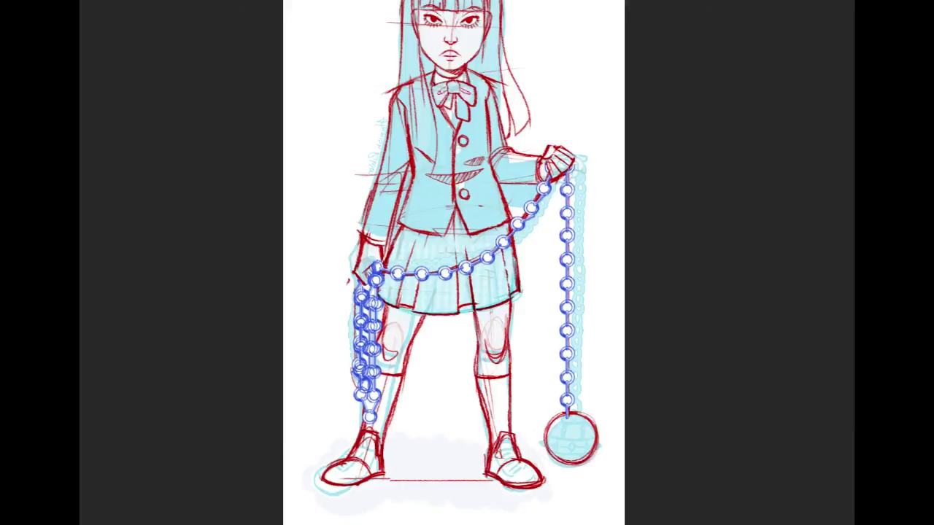
Choose the thin 6 px sketching brush preset for detailing the ball at the chain's end.
key(ctrl+plus)
key(ctrl+plus)
key(ctrl+plus)
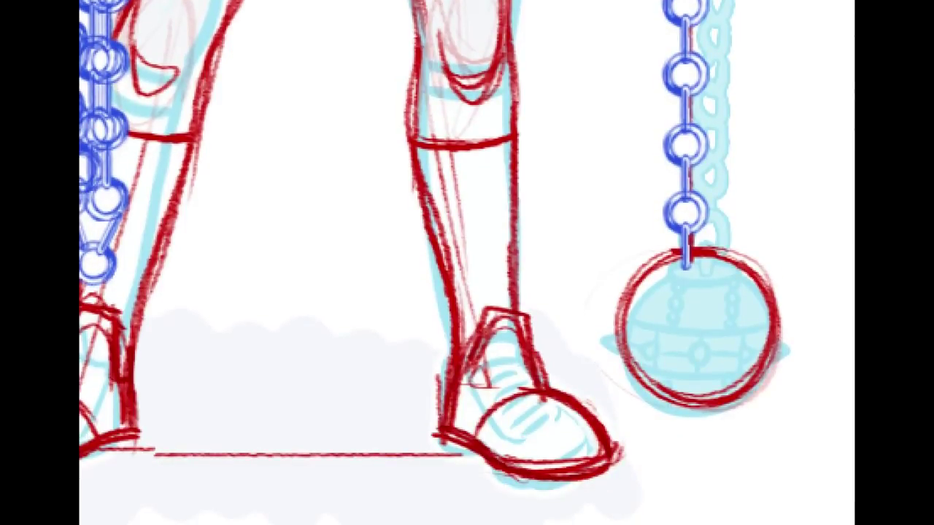
click(84, 2)
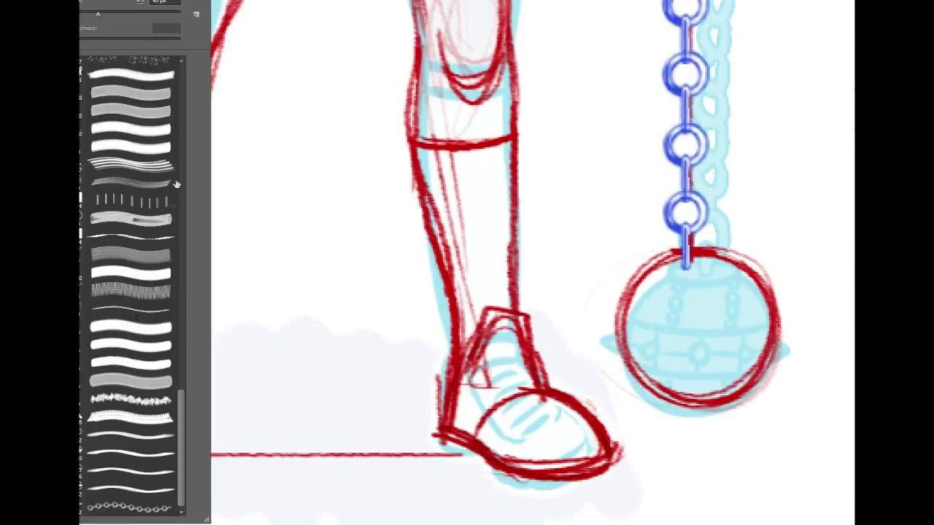
mouse_move(180, 412)
mouse_down()
mouse_move(197, 157)
mouse_move(215, 156)
mouse_move(216, 346)
mouse_up()
click(124, 210)
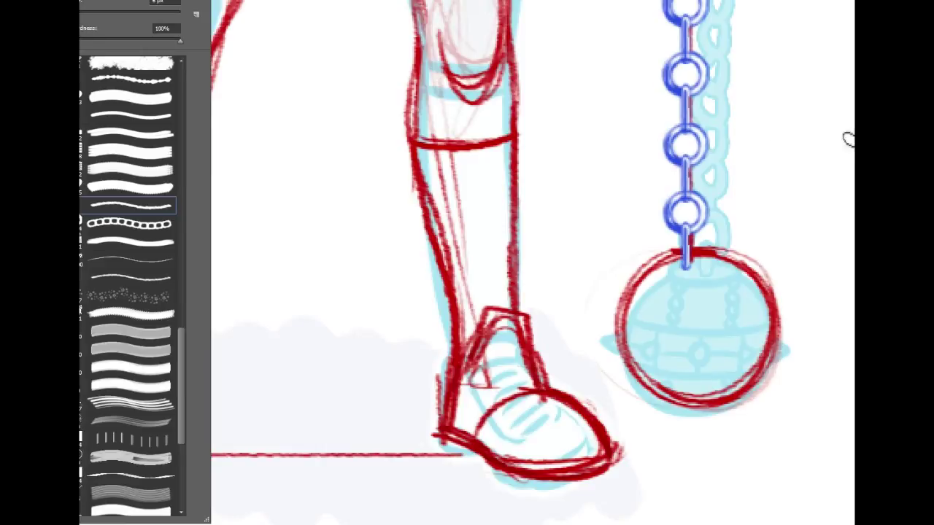
click(852, 140)
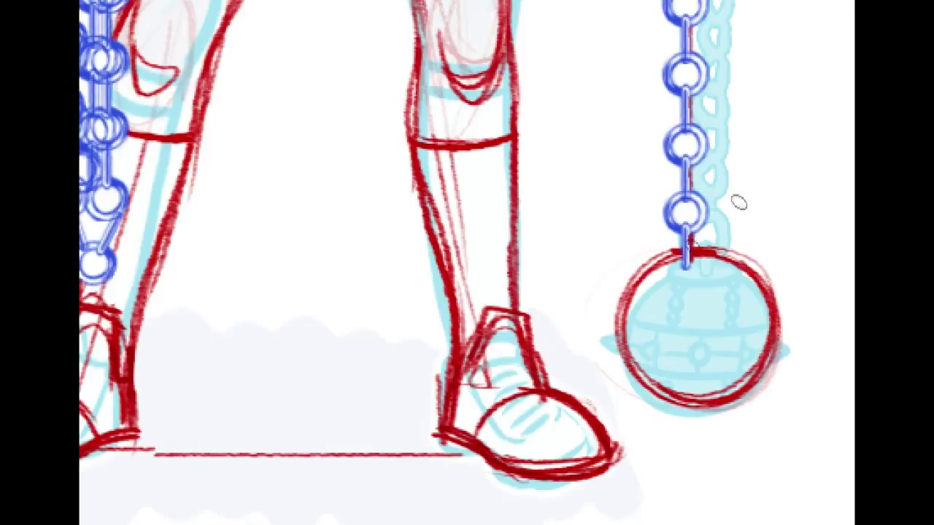
Sketch two curved red bands around the ball, one across its middle and one lower, replacing the first attempt.
mouse_move(621, 334)
mouse_down()
mouse_move(778, 329)
mouse_move(777, 321)
mouse_up()
key(ctrl+z)
key(ctrl+z)
key(ctrl+z)
drag(628, 322, 771, 325)
drag(630, 308, 769, 318)
drag(627, 316, 769, 319)
mouse_move(627, 321)
mouse_down()
mouse_move(779, 324)
mouse_move(633, 318)
mouse_move(757, 342)
mouse_up()
mouse_move(620, 358)
mouse_down()
mouse_move(778, 354)
mouse_move(773, 365)
mouse_up()
drag(690, 373, 760, 361)
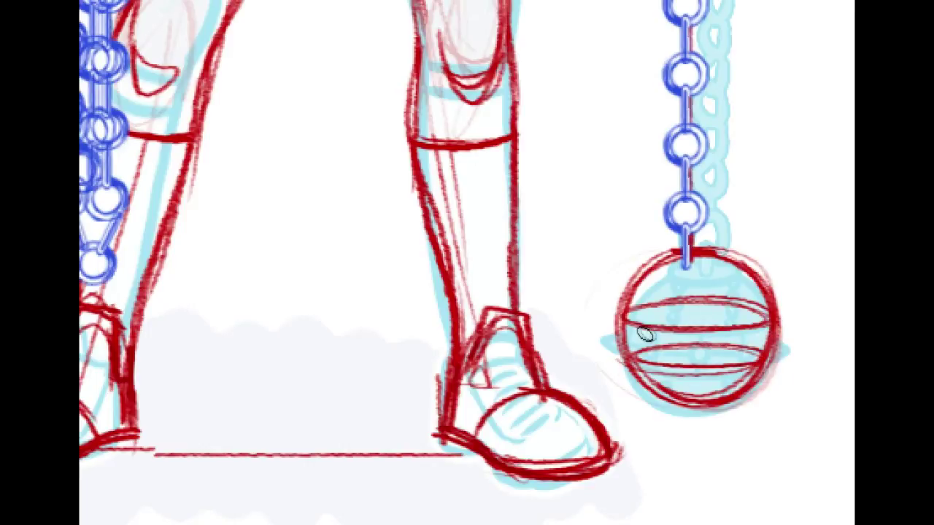
Thicken the ball's red outline on both sides, where the two curved bands meet its edge.
drag(626, 367, 623, 316)
drag(732, 350, 763, 357)
drag(774, 321, 774, 364)
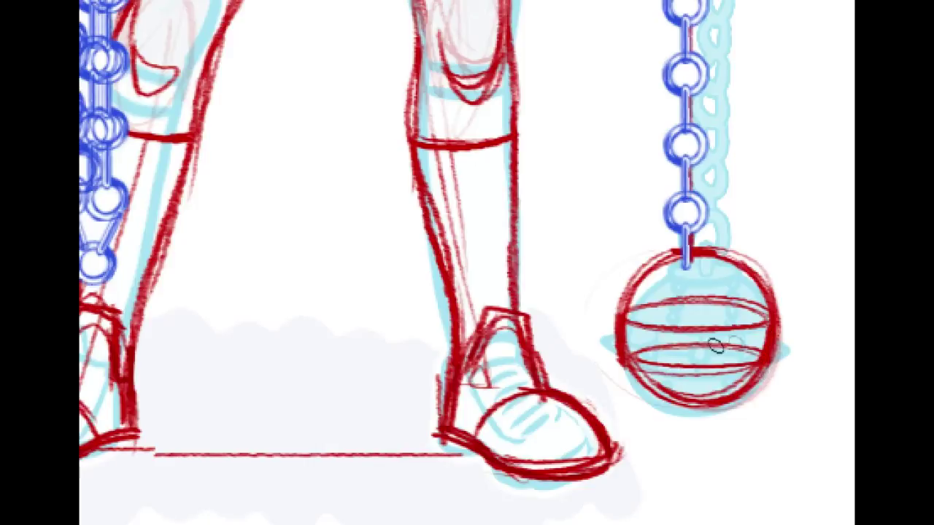
Draw two round studs between the ball's bands and a pointed horizontal spike on each side of the ball.
drag(699, 342, 700, 344)
mouse_move(629, 346)
mouse_down()
mouse_move(597, 346)
mouse_move(623, 357)
mouse_move(669, 354)
mouse_move(641, 354)
mouse_move(657, 362)
mouse_move(667, 353)
mouse_move(602, 342)
mouse_move(625, 325)
mouse_move(586, 335)
mouse_move(631, 363)
mouse_up()
mouse_move(632, 325)
mouse_down()
mouse_move(575, 347)
mouse_move(711, 352)
mouse_up()
drag(775, 349, 827, 332)
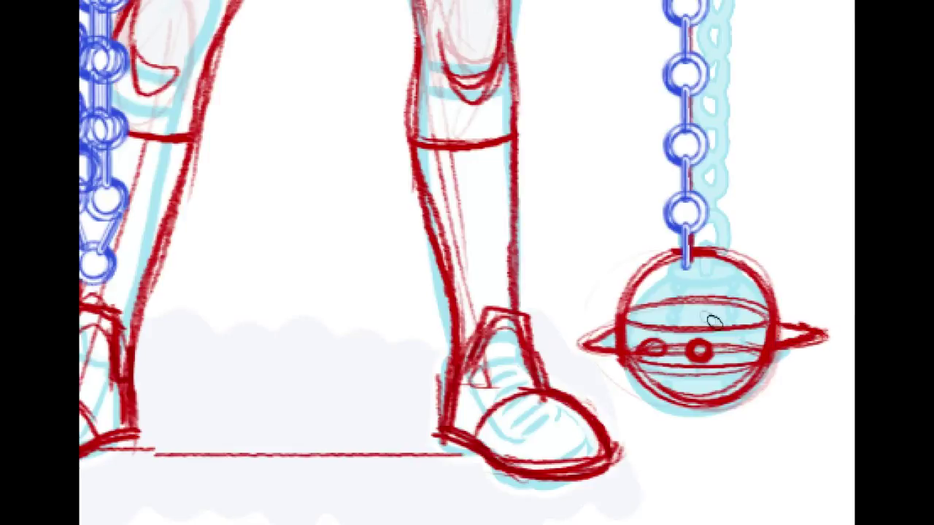
Draw a flattened oval collar on top of the ball where the chain attaches.
mouse_move(660, 251)
mouse_down()
mouse_move(738, 269)
mouse_move(683, 275)
mouse_move(683, 254)
mouse_move(718, 259)
mouse_move(654, 271)
mouse_move(690, 282)
mouse_move(700, 268)
mouse_move(744, 266)
mouse_up()
drag(627, 369, 741, 373)
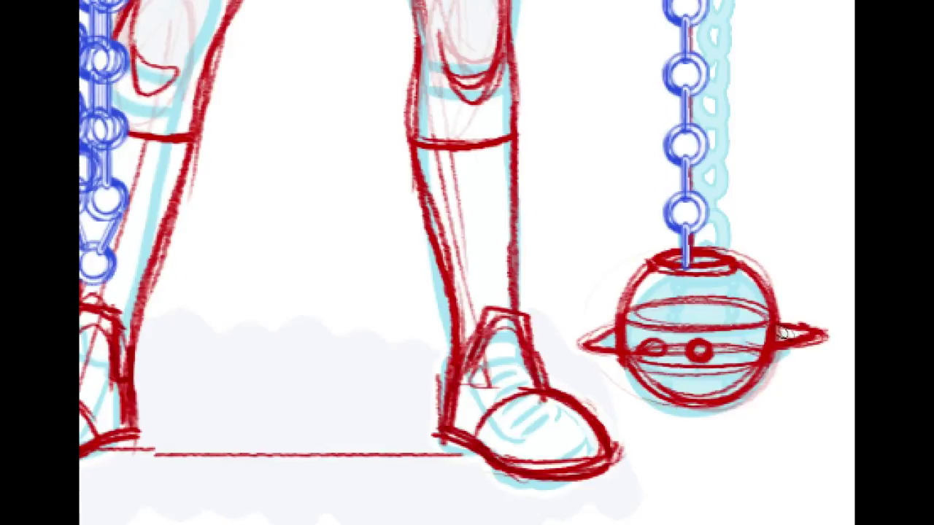
Add a third round stud between the bands and short pointed strokes at the outer ends of the ball's middle band.
drag(751, 340, 749, 339)
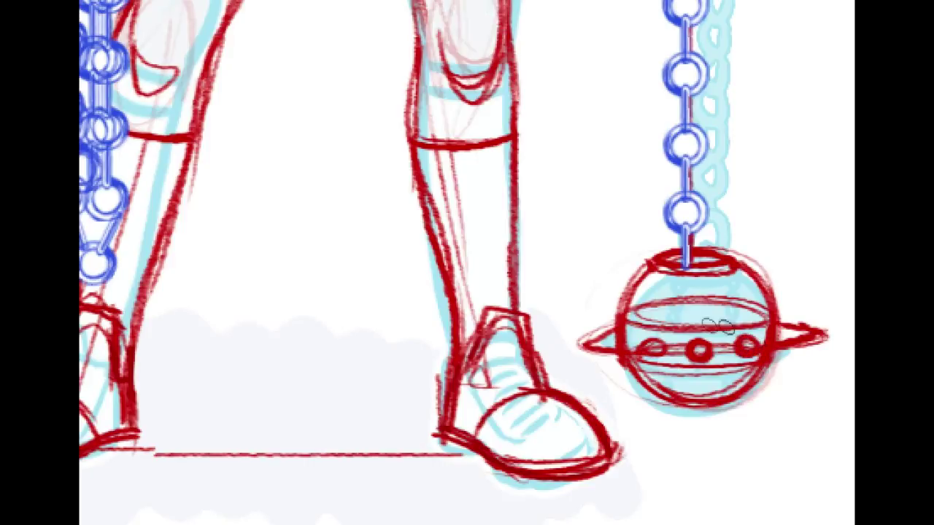
drag(614, 317, 621, 320)
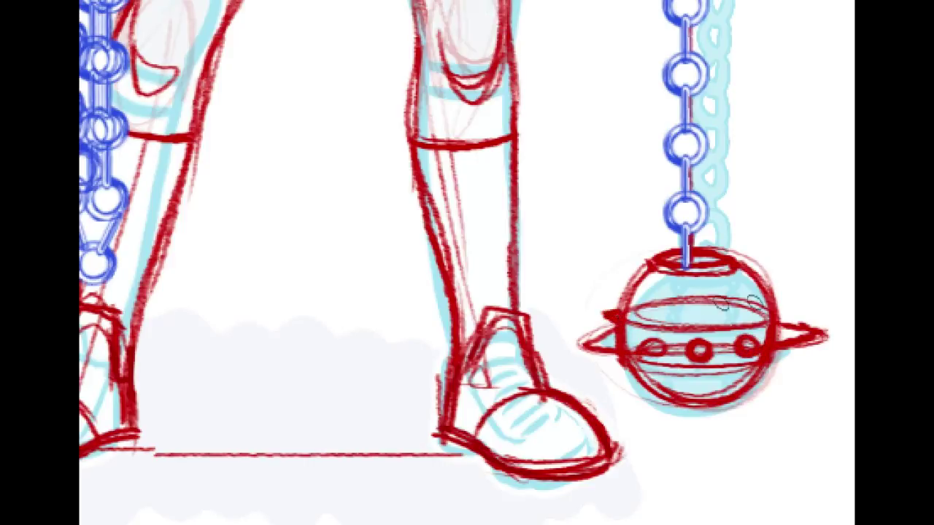
mouse_move(776, 313)
mouse_down()
mouse_move(785, 312)
mouse_move(779, 318)
mouse_up()
scroll(467, 263, up, 12)
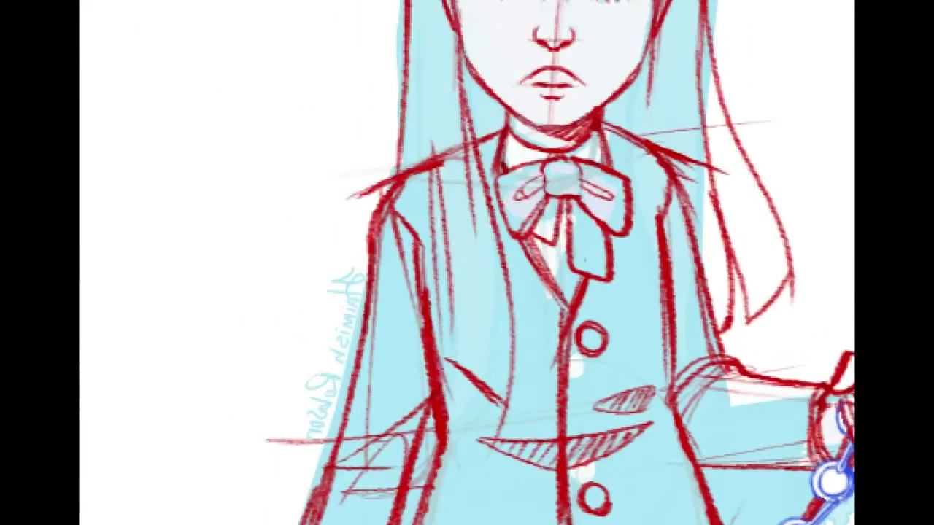
scroll(467, 262, up, 1)
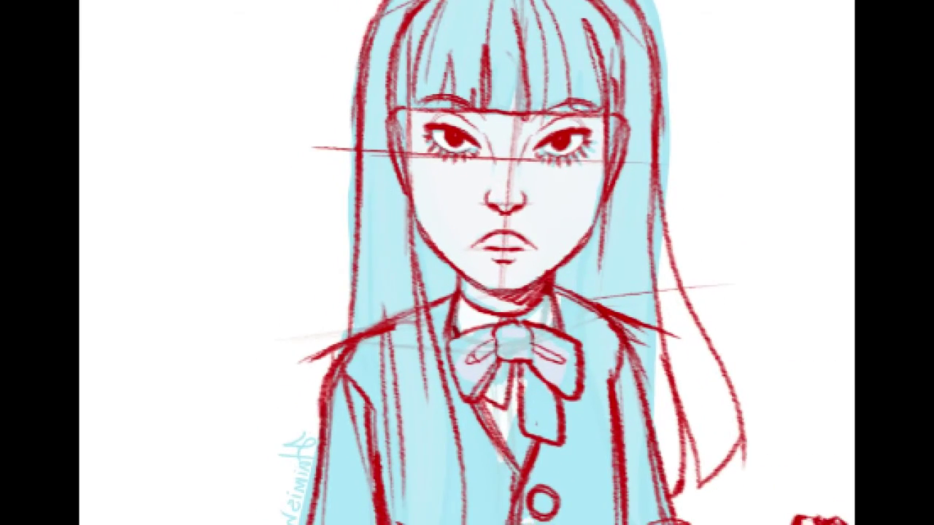